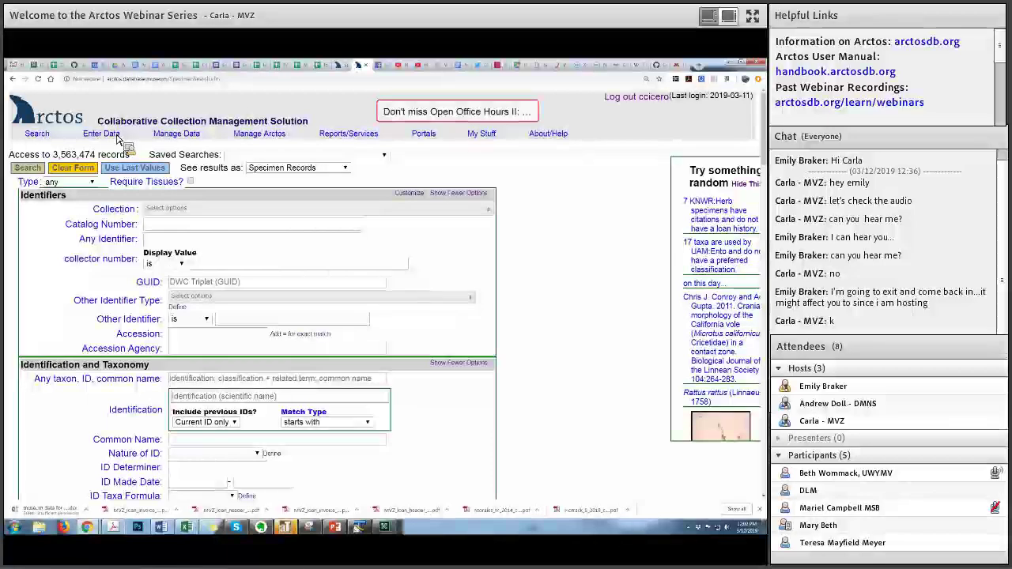
mouse_move(118, 139)
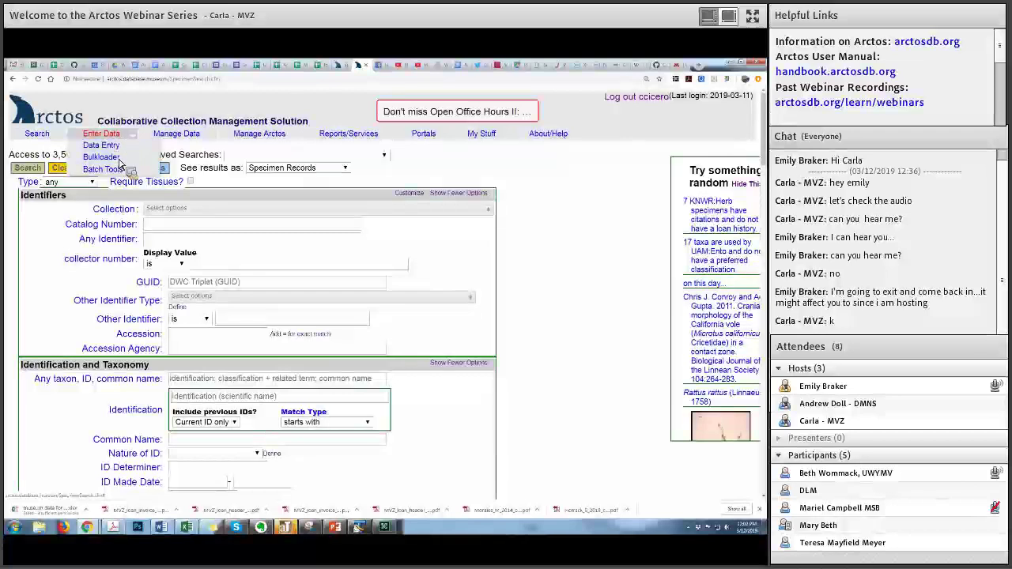
mouse_move(118, 162)
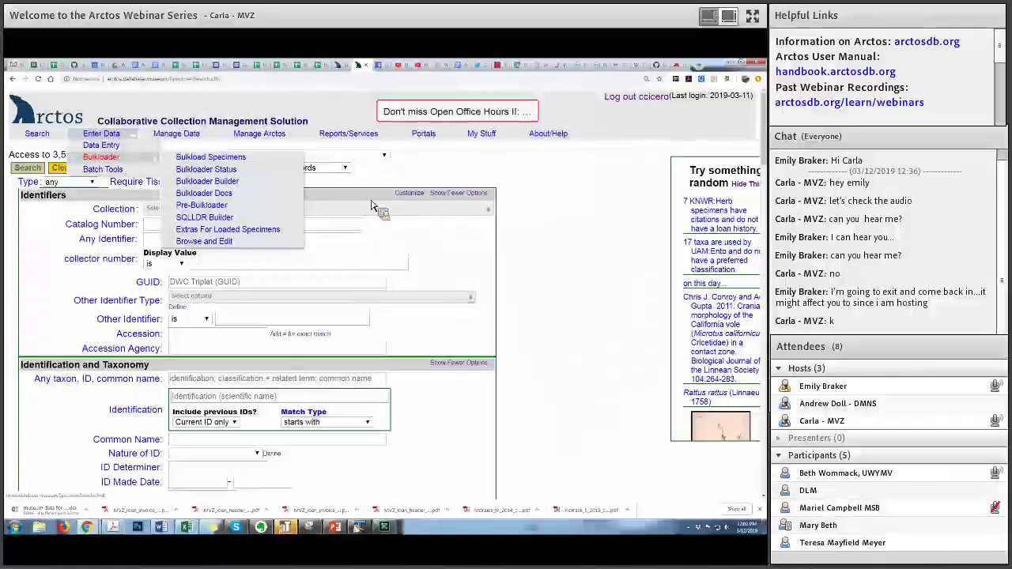
left_click(111, 134)
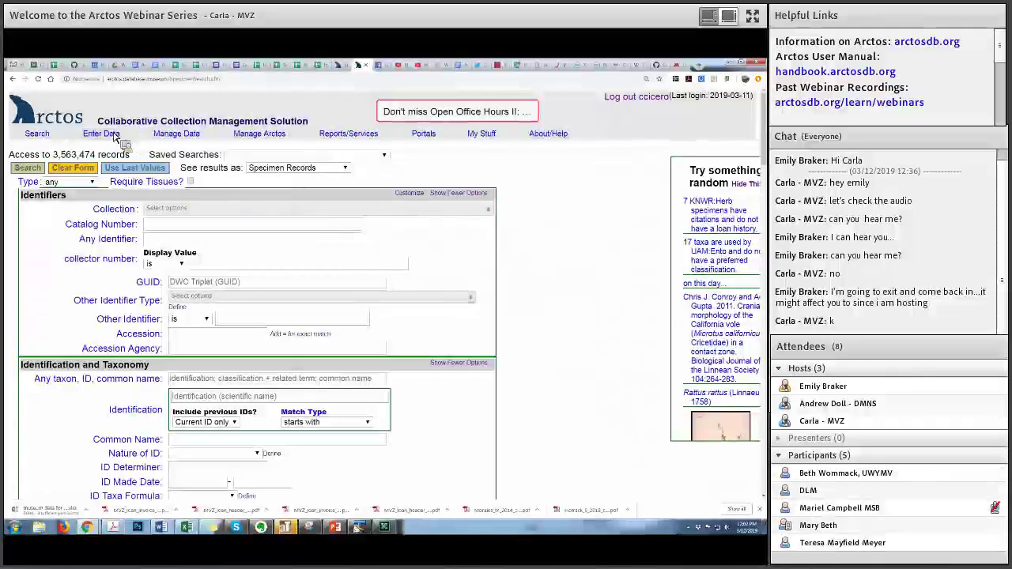
mouse_move(115, 137)
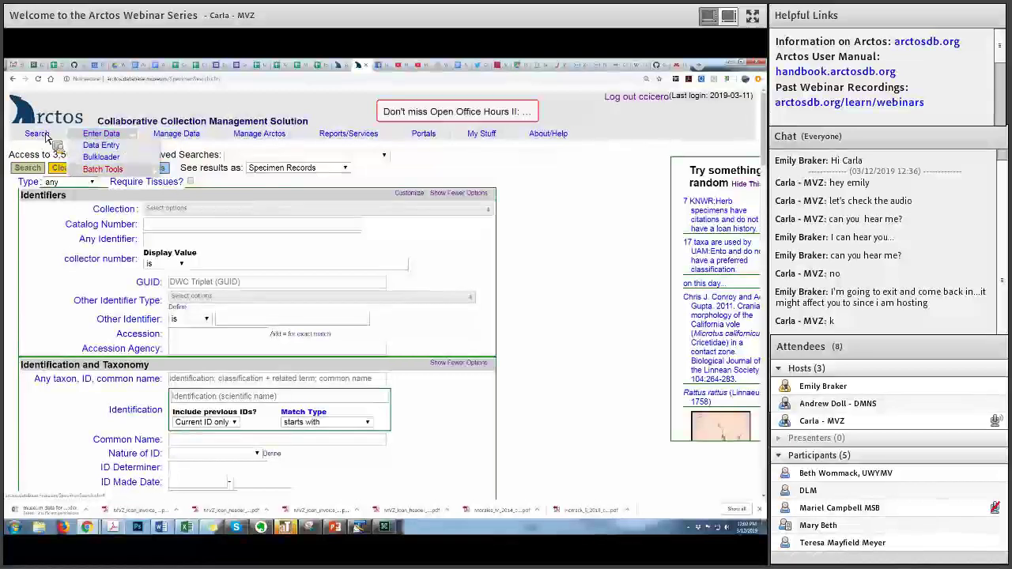
mouse_move(46, 136)
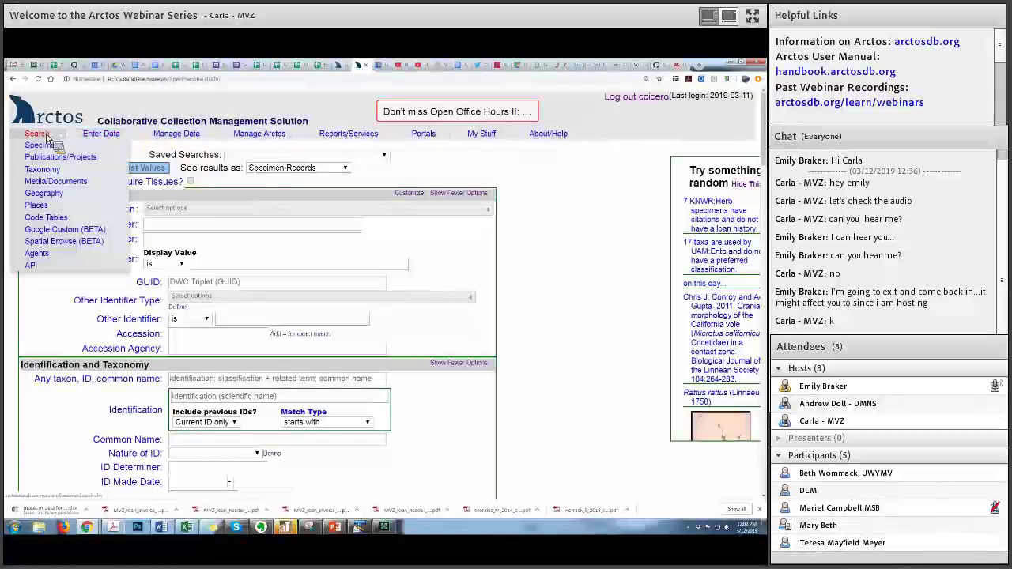
Search specimens for catalog number 180000 and open the MVZ:Bird:180000 record.
left_click(162, 228)
type("180000")
key("Return")
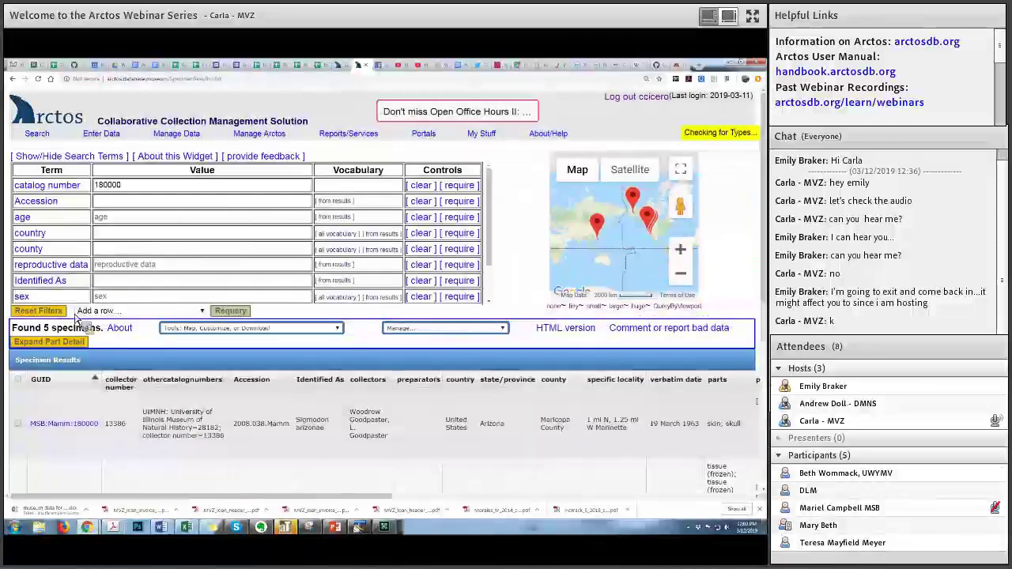
scroll(71, 322, "down", 5)
left_click(269, 340)
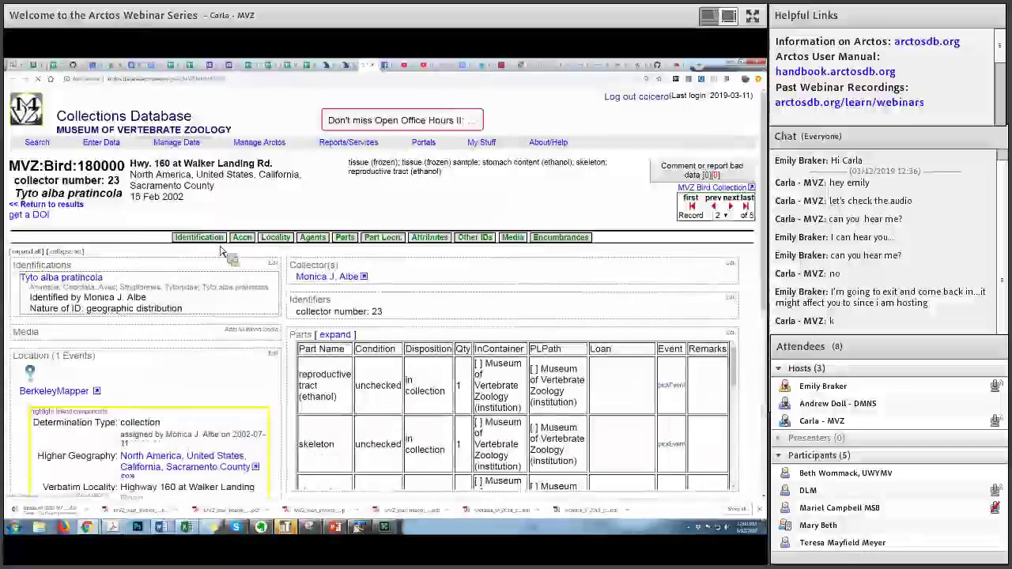
Open the record's identifications for editing and set the new determination's ID formula to A x B.
left_click(198, 237)
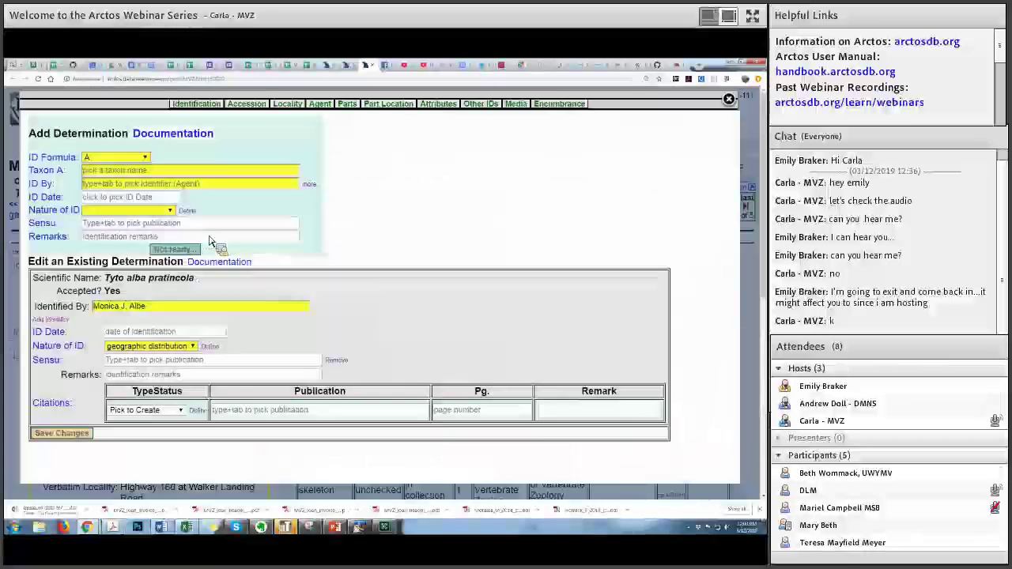
left_click(150, 161)
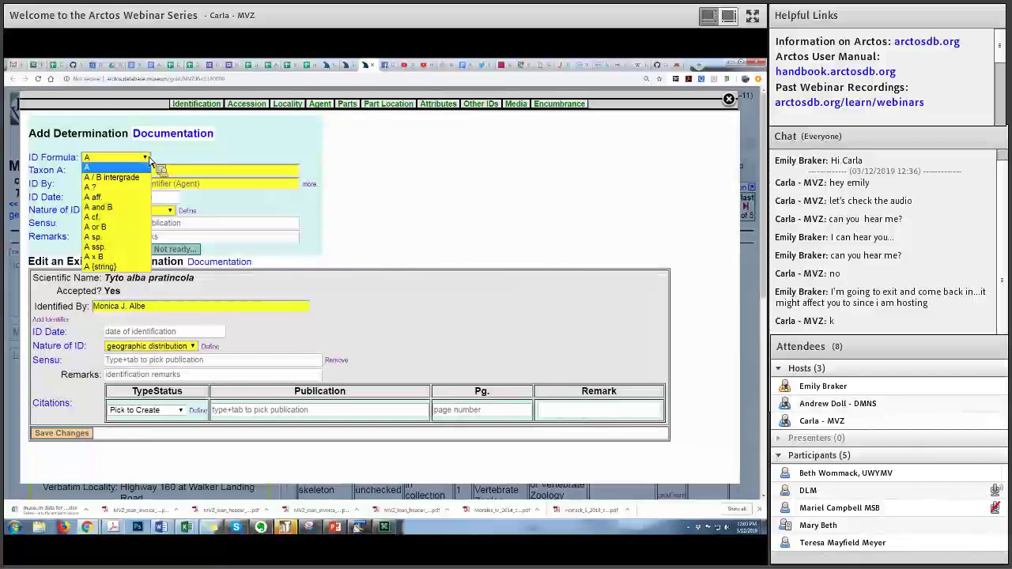
left_click(113, 258)
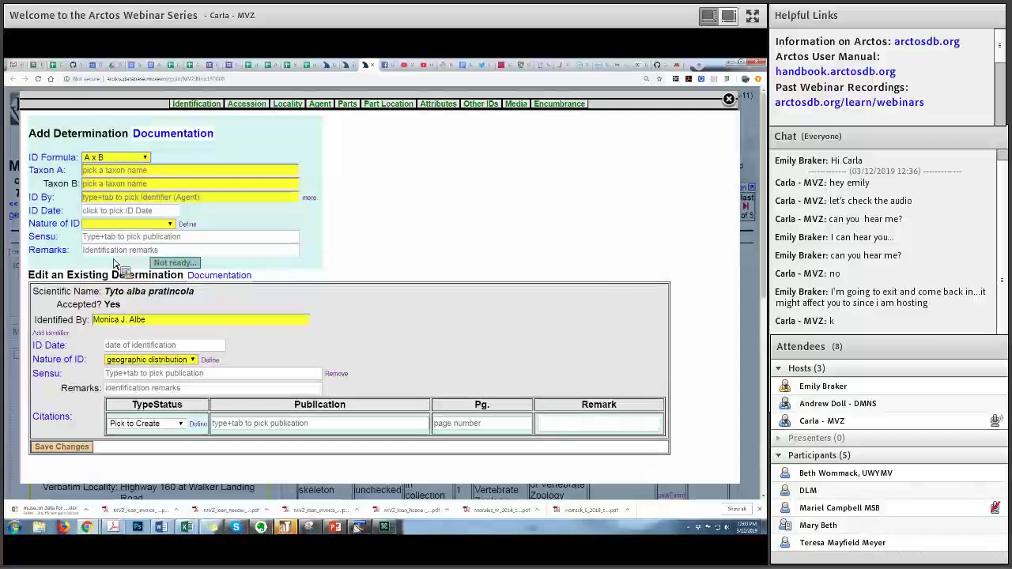
Look up "sphyrapicus r" for Taxon A of the new determination and use Sphyrapicus ruber.
left_click(112, 171)
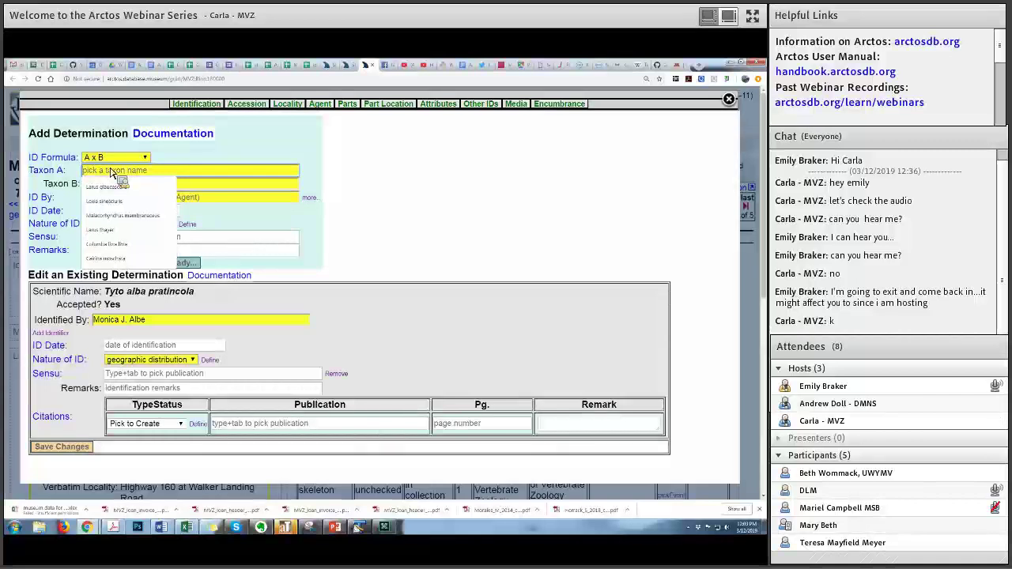
type("sphyrapicus r")
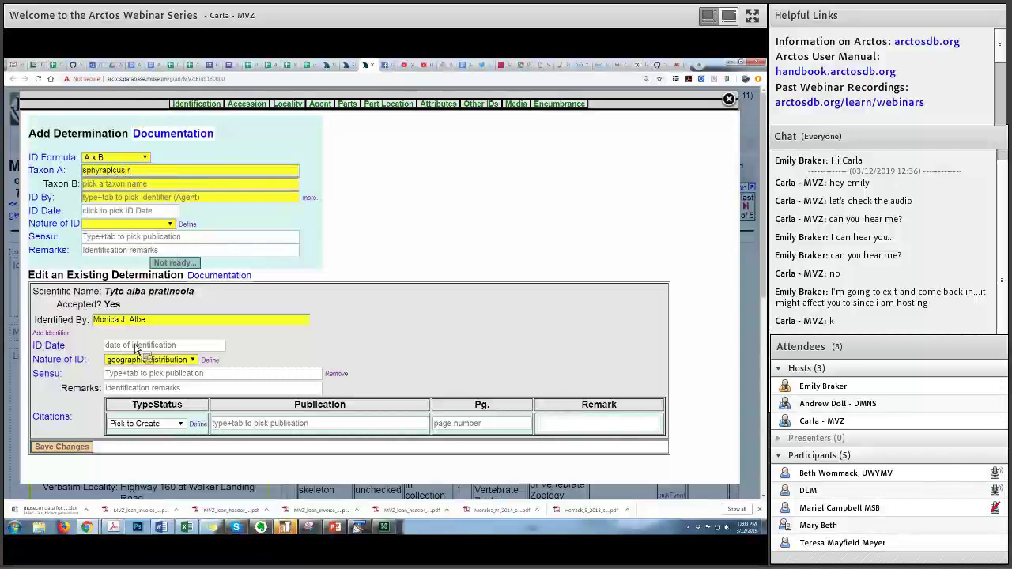
key("Tab")
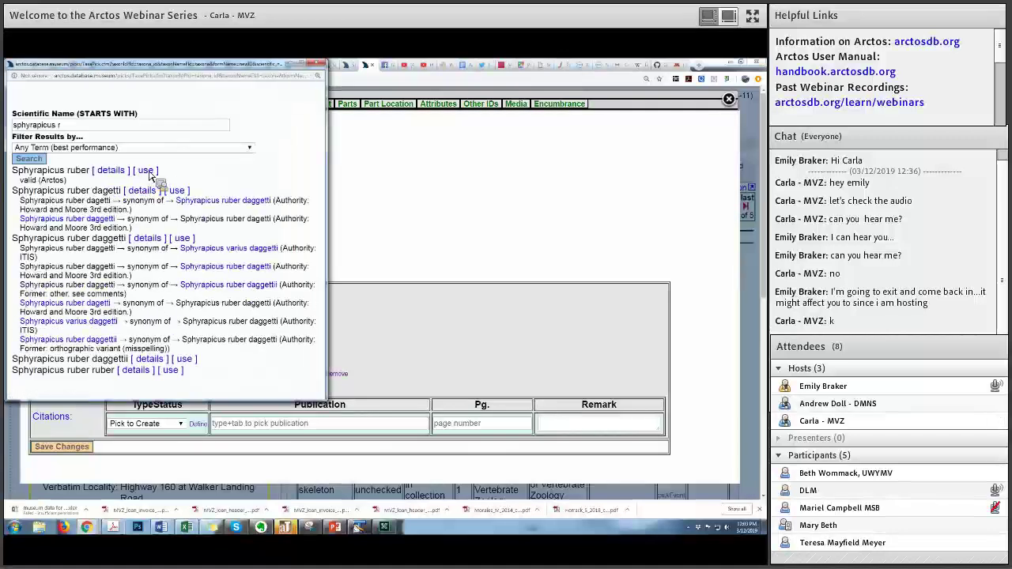
left_click(97, 203)
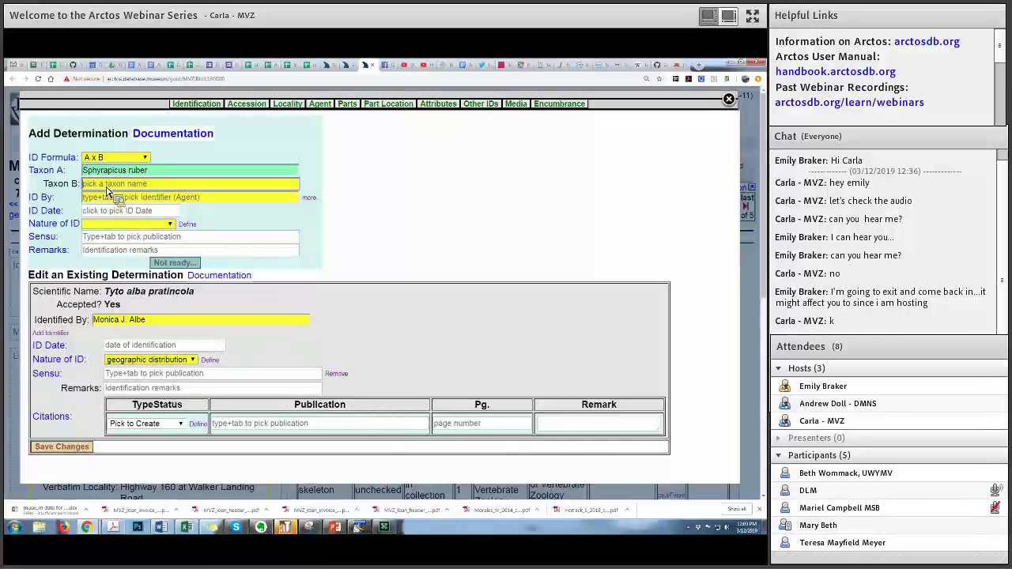
Set Taxon B to Sphyrapicus nuchalis and fill in the name of the agent who made the identification.
type("Sphyrapicus nuchalis")
key("Tab")
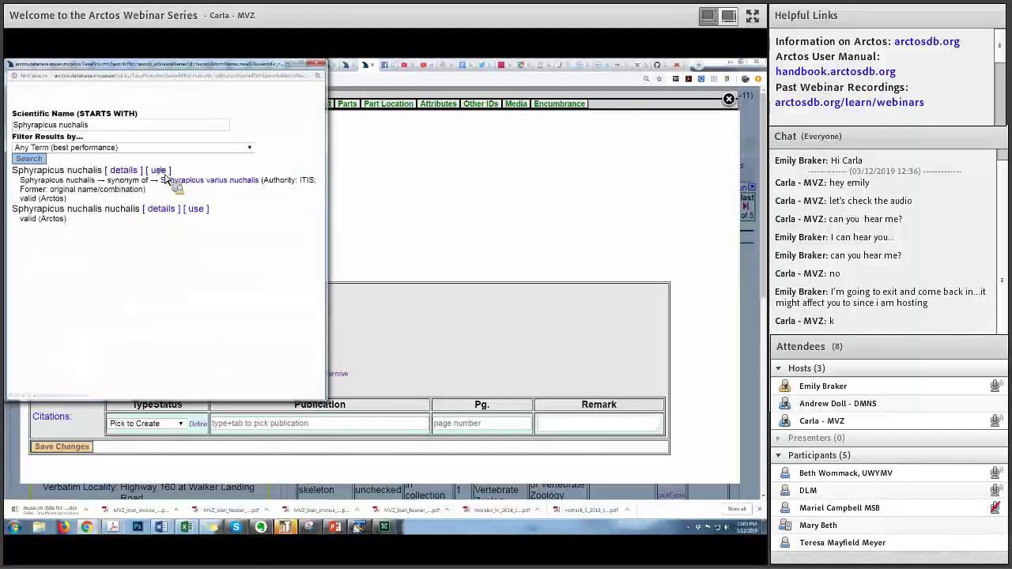
left_click(158, 170)
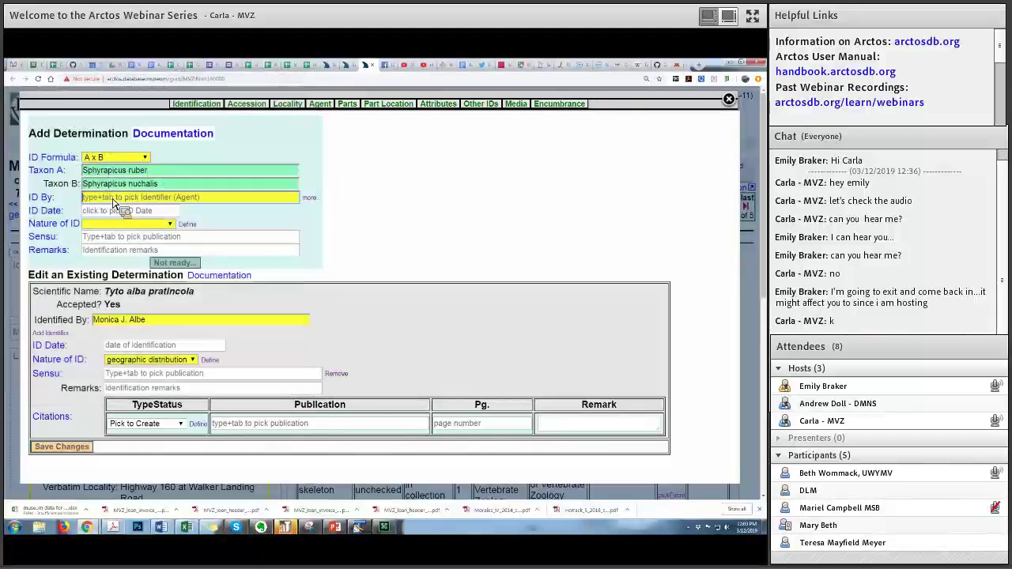
type("billerman")
key("Tab")
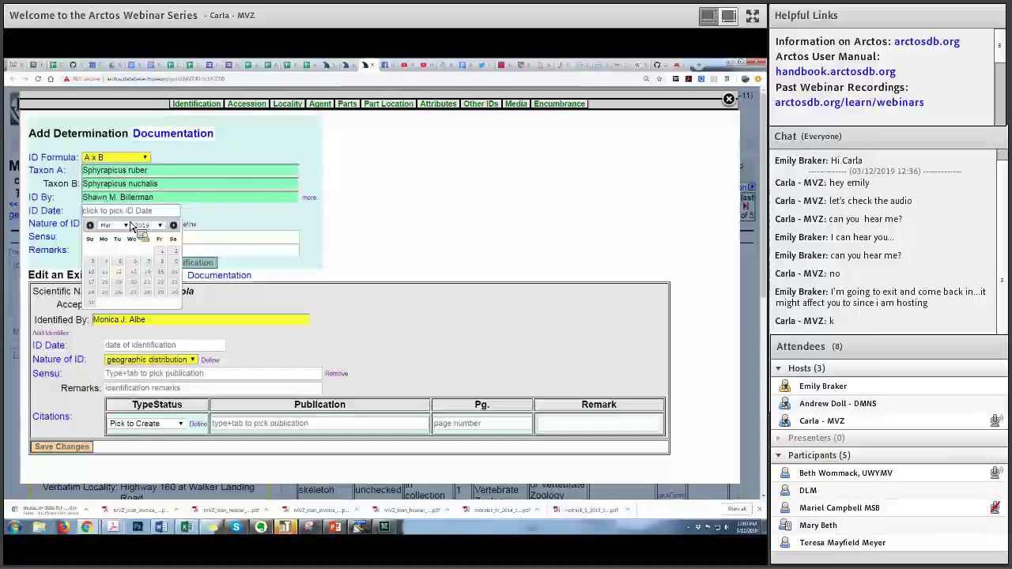
key("alt+Down")
key("g")
key("Down")
key("Escape")
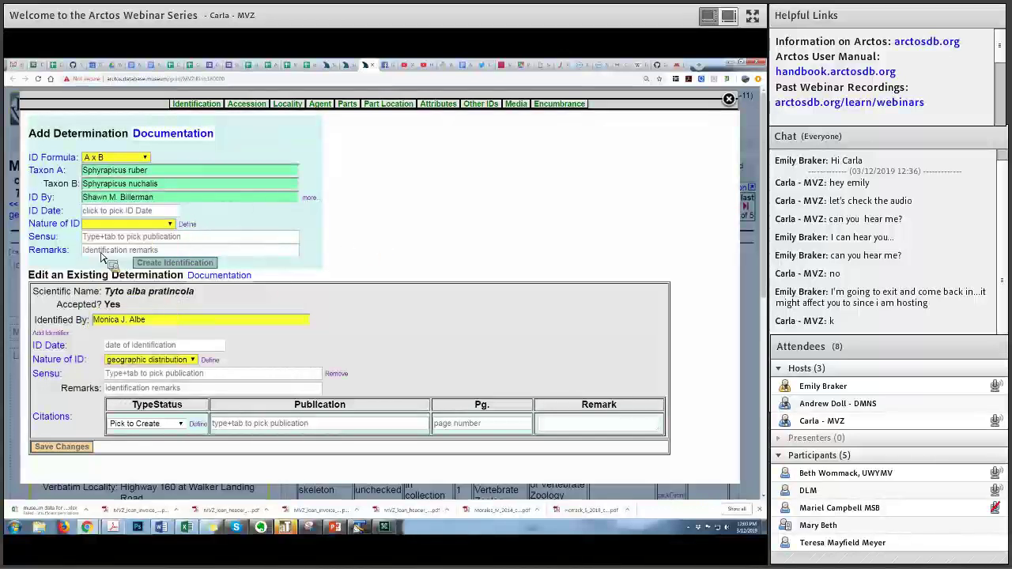
left_click(101, 251)
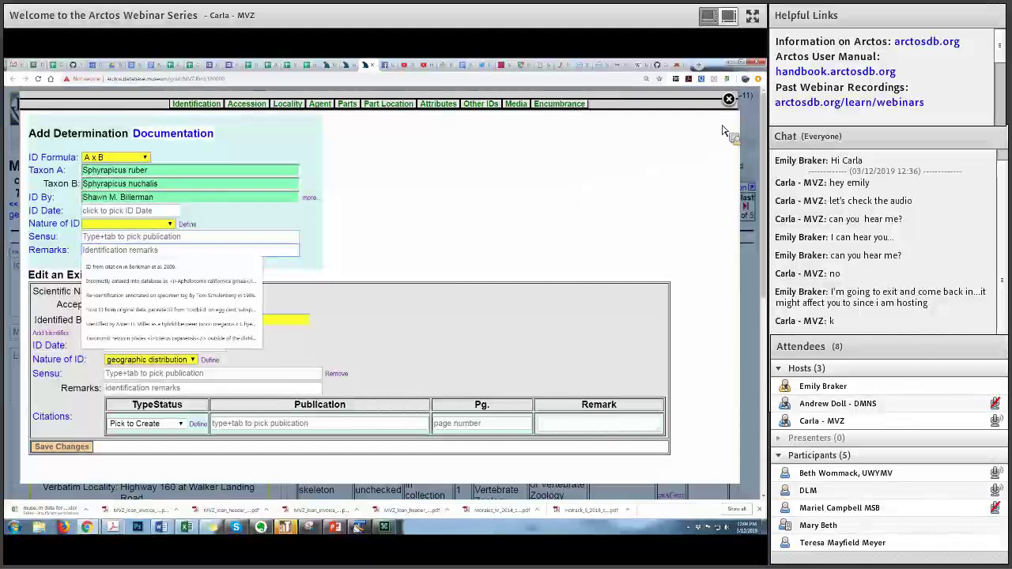
Start a new MVZ:Bird record from the data entry page and open its taxon name builder.
left_click(105, 148)
key("Escape")
mouse_move(105, 148)
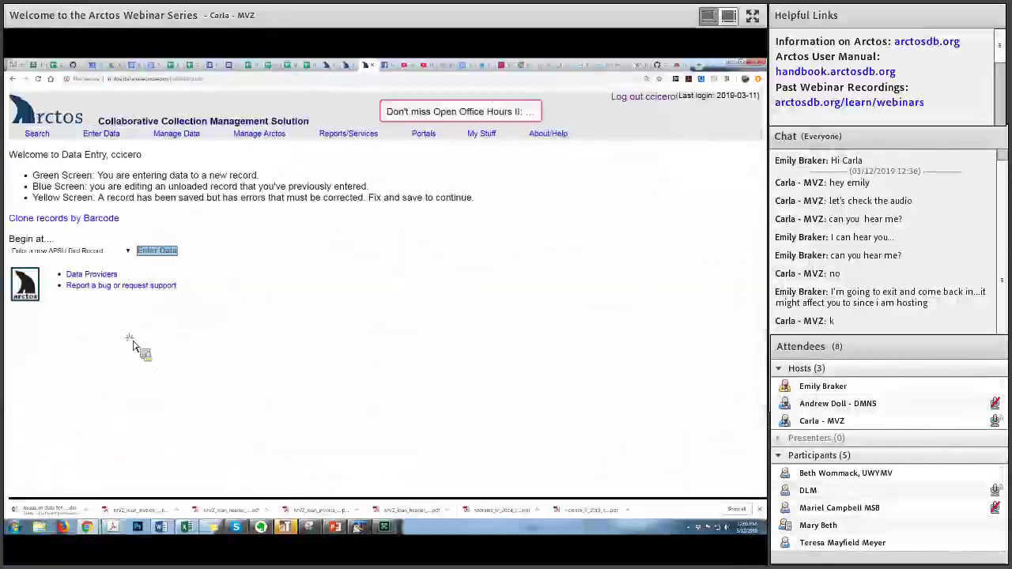
left_click(127, 251)
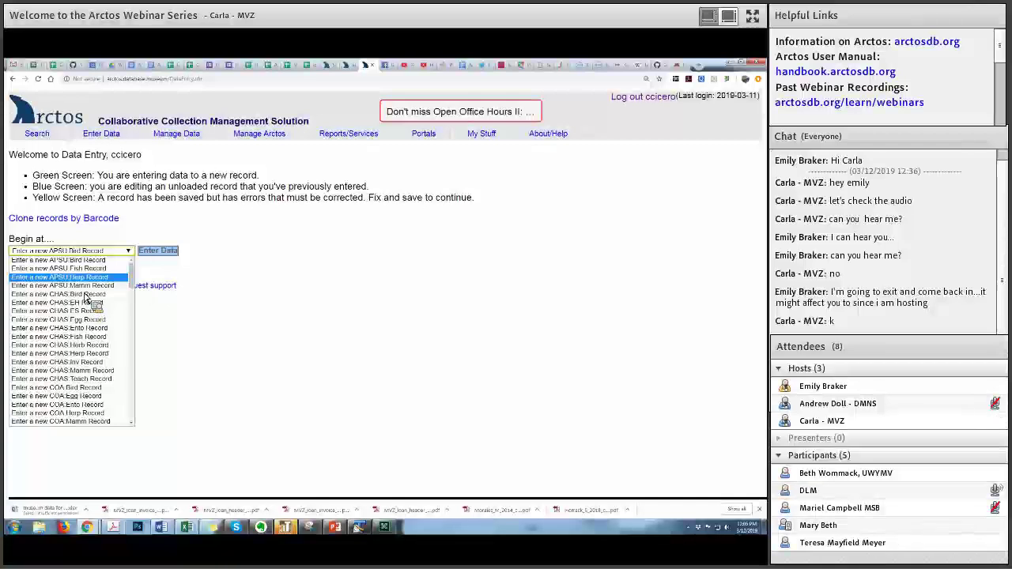
scroll(160, 257, "up", 5)
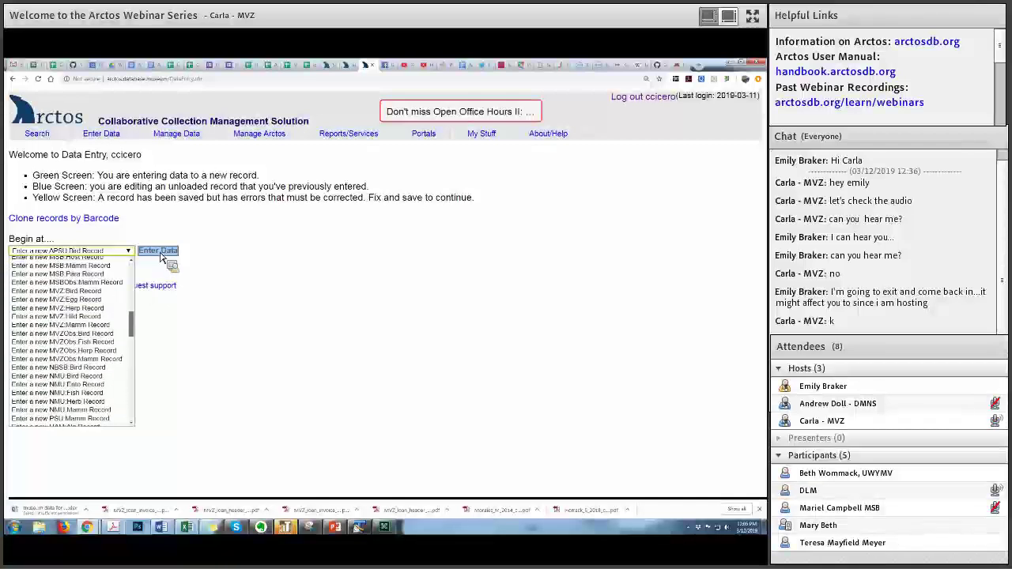
key("Up")
key("Up")
key("Up")
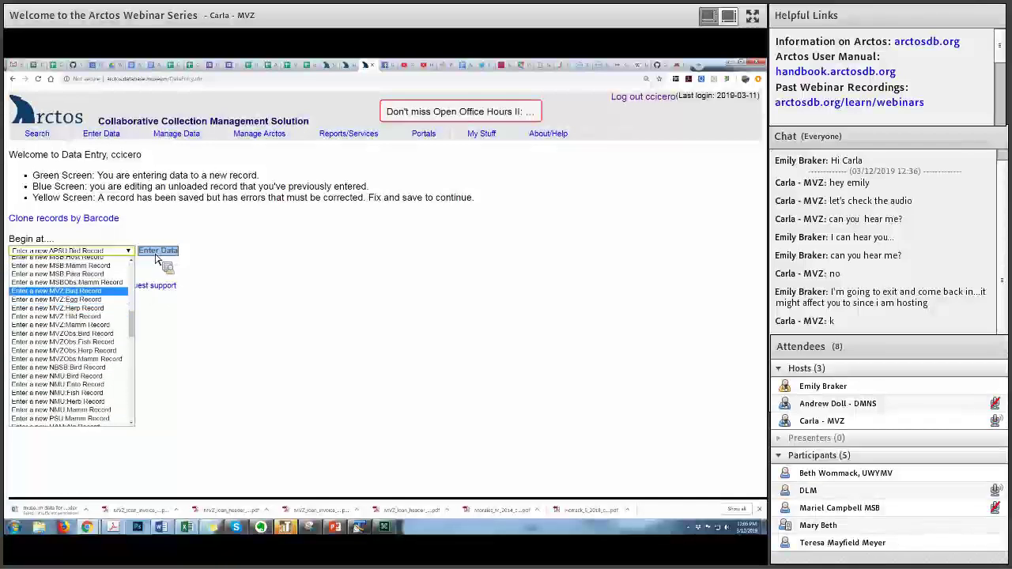
key("Return")
left_click(158, 251)
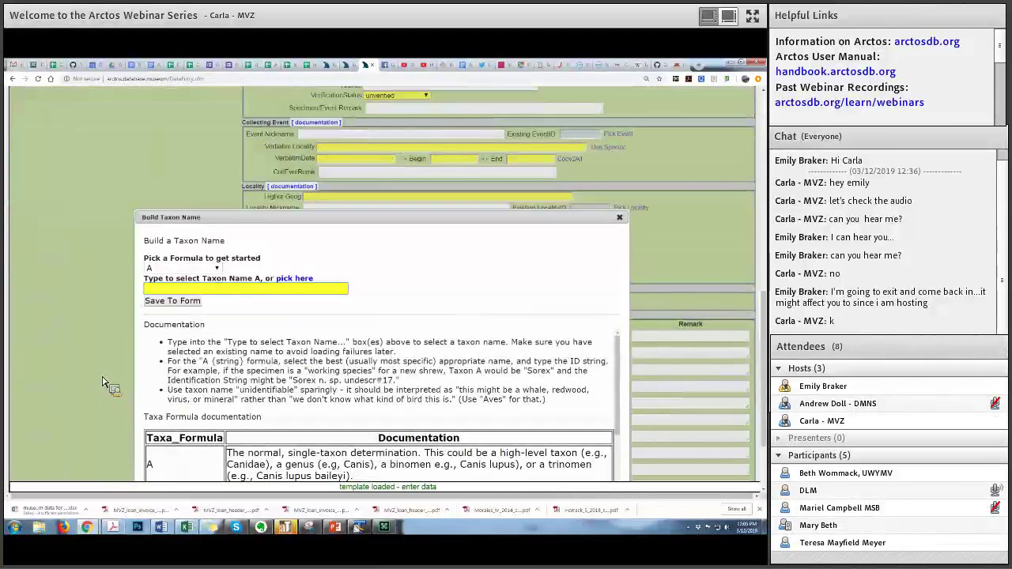
scroll(103, 383, "up", 5)
scroll(103, 383, "up", 1)
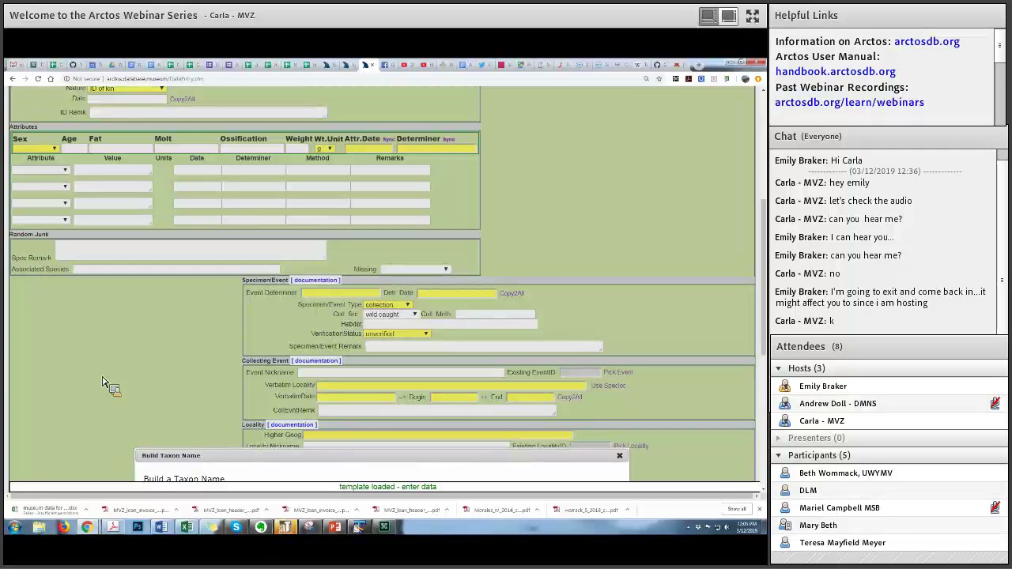
Switch to the Arctos Handbook documentation and open the Bulkloader article under Data Entry.
left_click(13, 80)
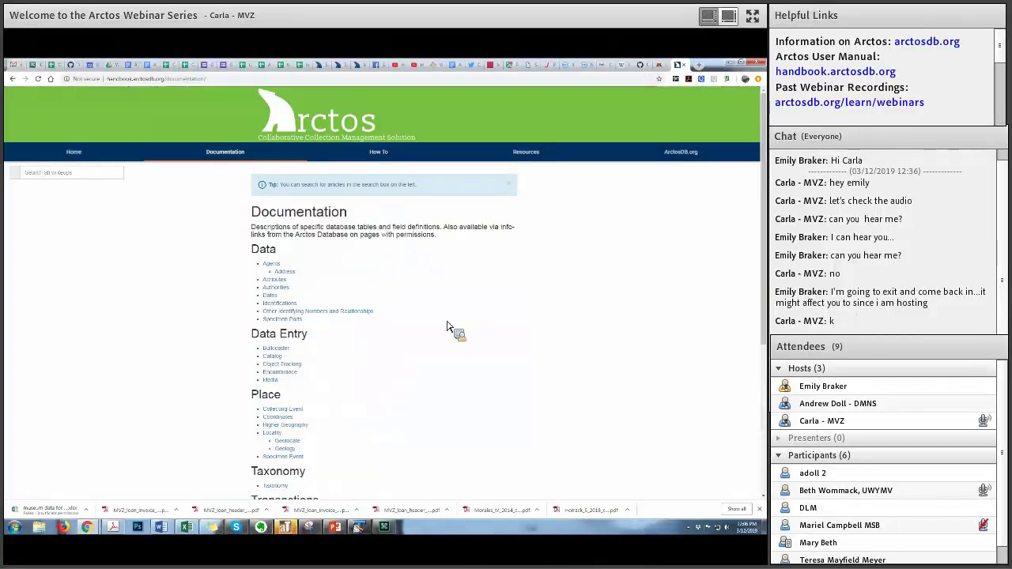
scroll(447, 326, "down", 5)
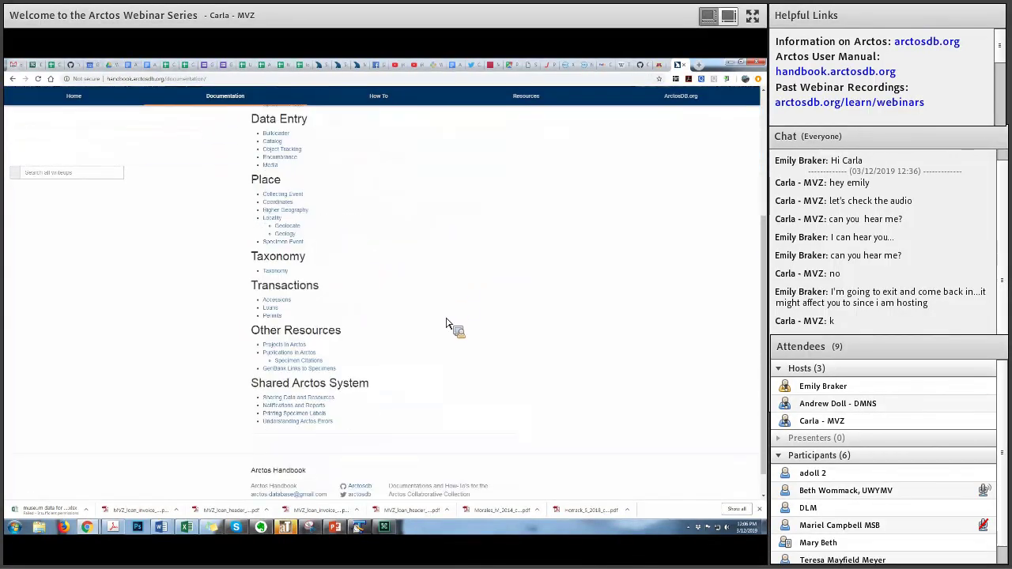
scroll(310, 269, "up", 3)
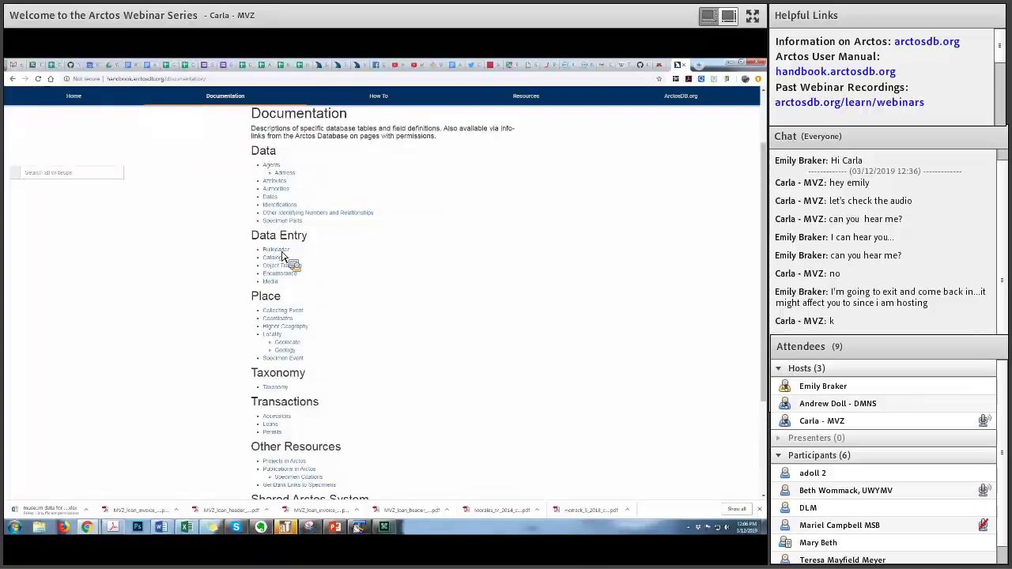
left_click(282, 252)
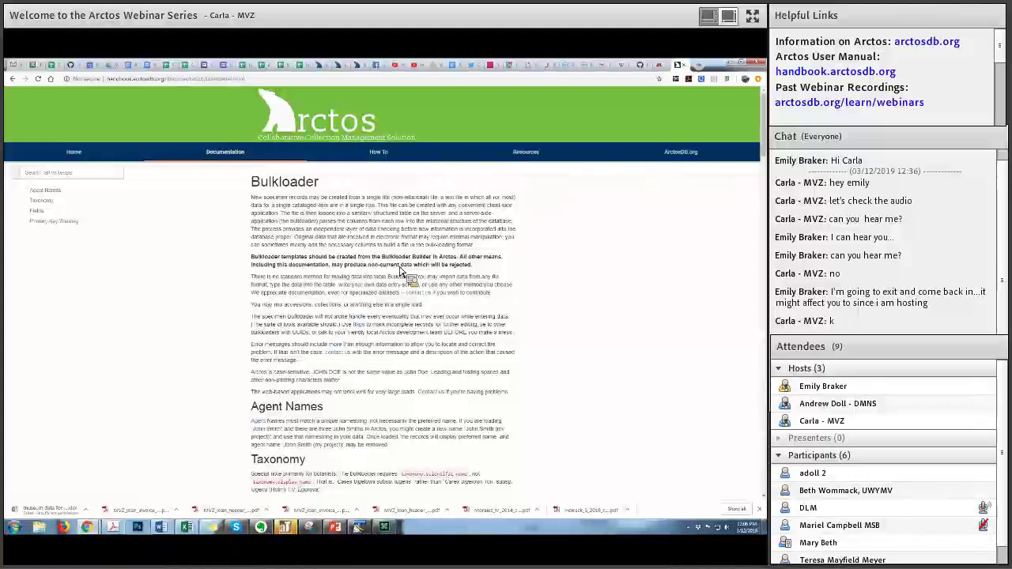
Search the Bulkloader article for "bulkloader" and examine the accepted taxon name formulas in its Taxonomy section.
scroll(401, 271, "down", 5)
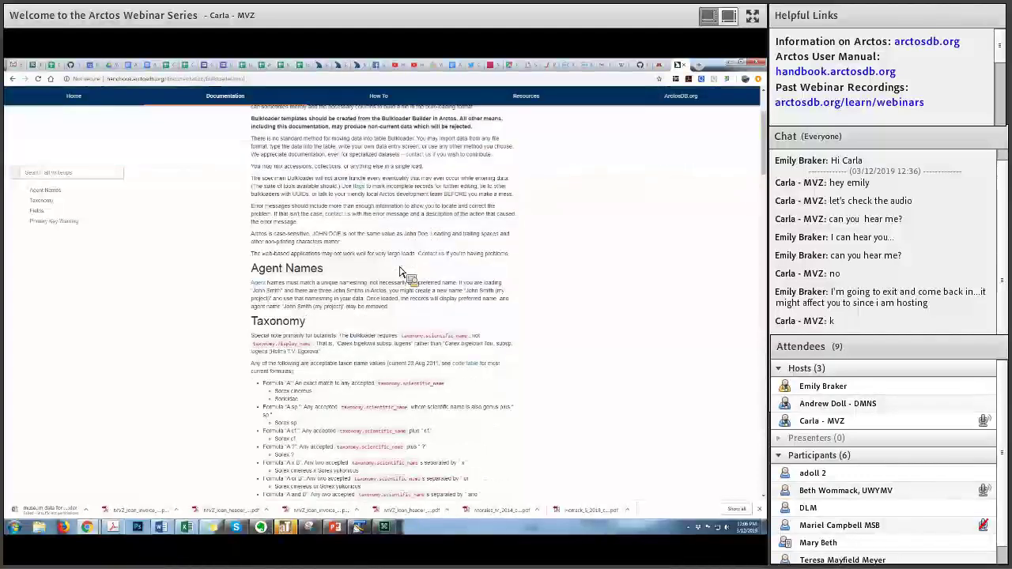
scroll(401, 272, "up", 4)
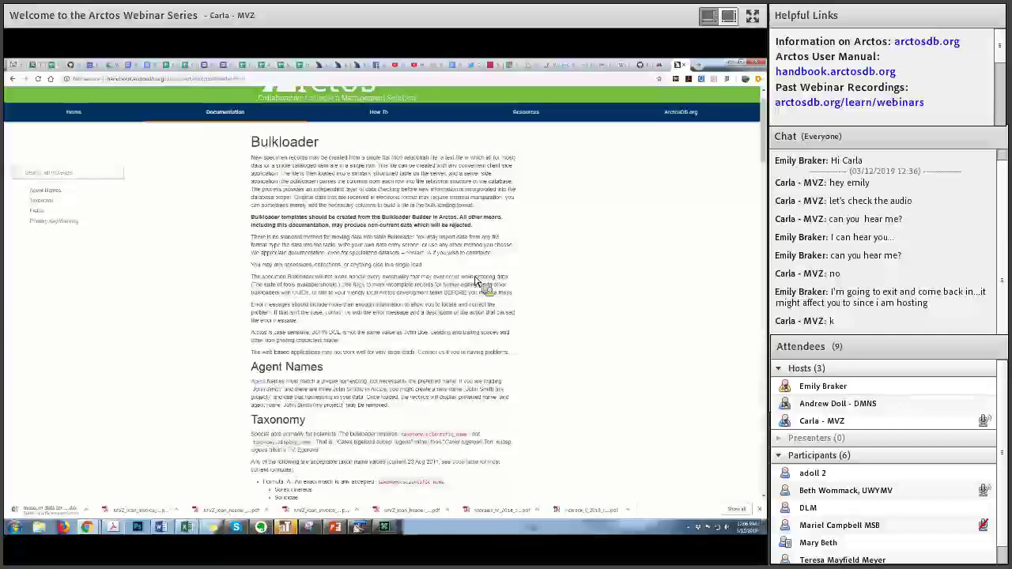
key("ctrl+f")
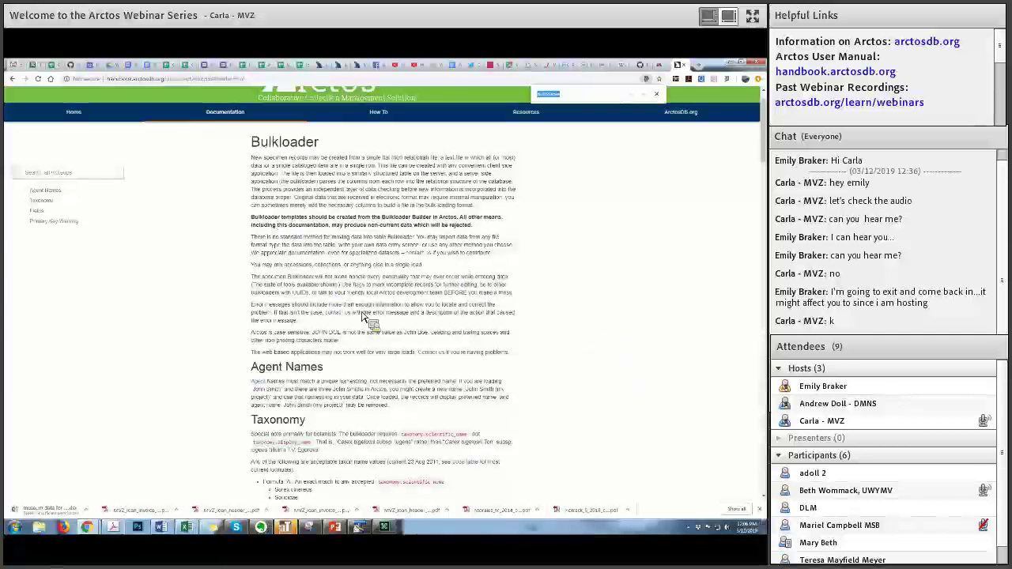
key("Return")
scroll(372, 321, "down", 3)
scroll(372, 320, "down", 1)
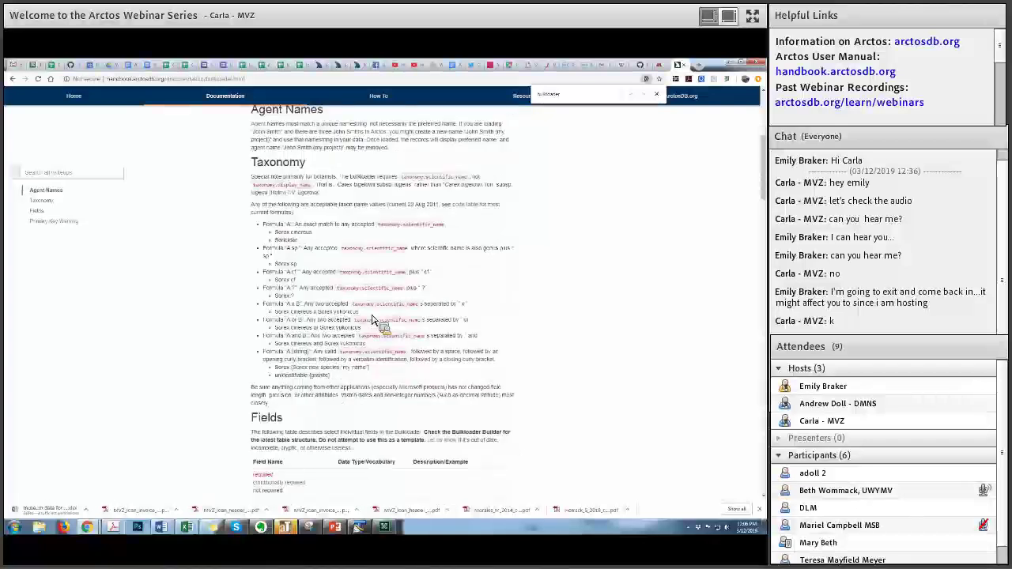
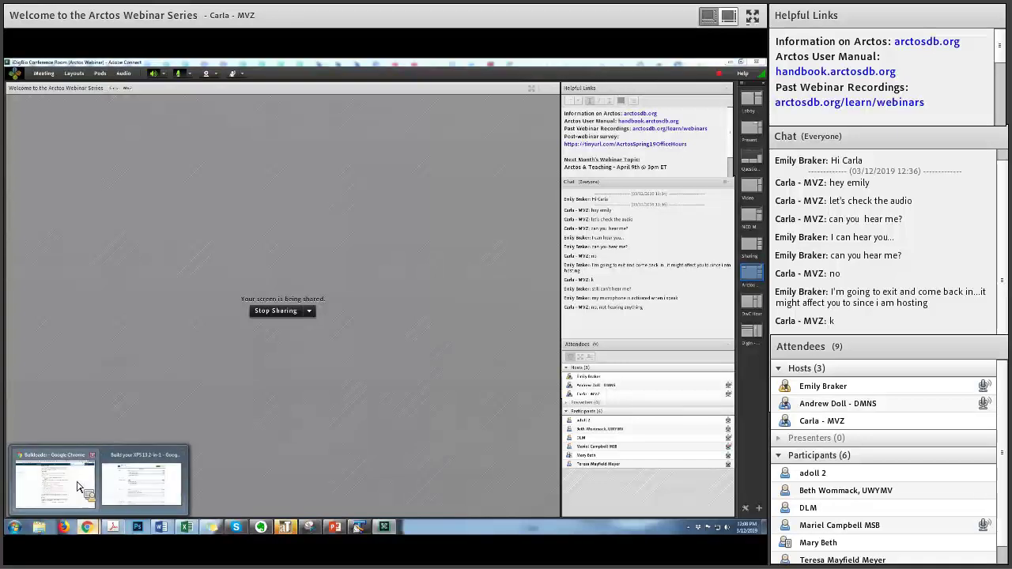
left_click(76, 486)
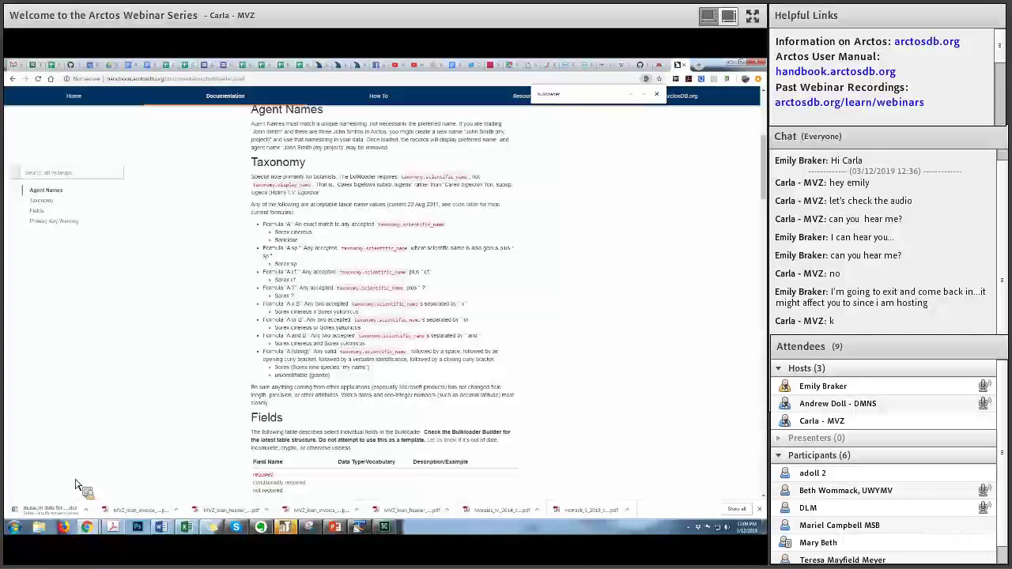
Find the NATURE_OF_ID table in the Arctos code table documentation and open its list of definitions.
left_click(384, 529)
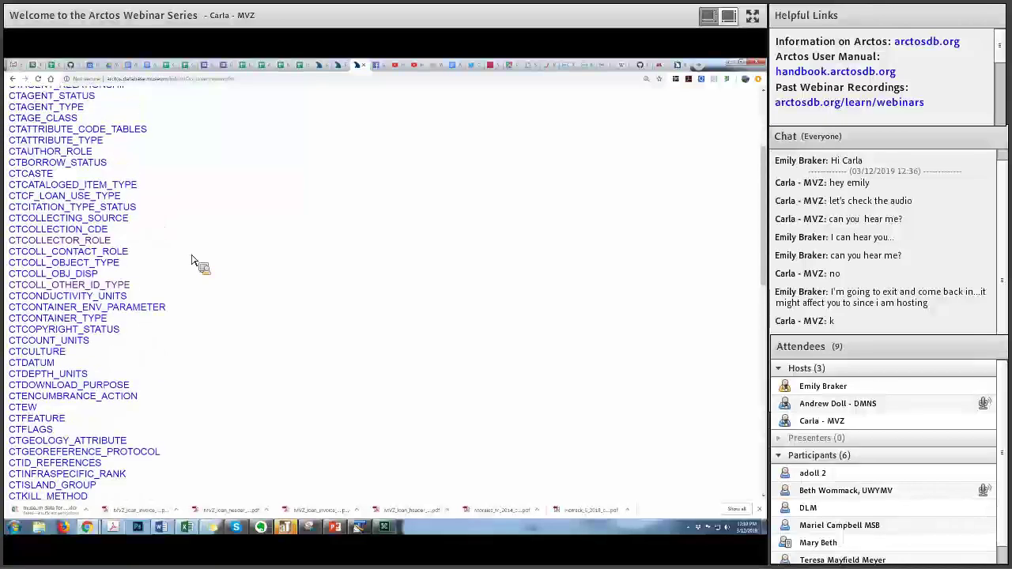
scroll(192, 256, "up", 2)
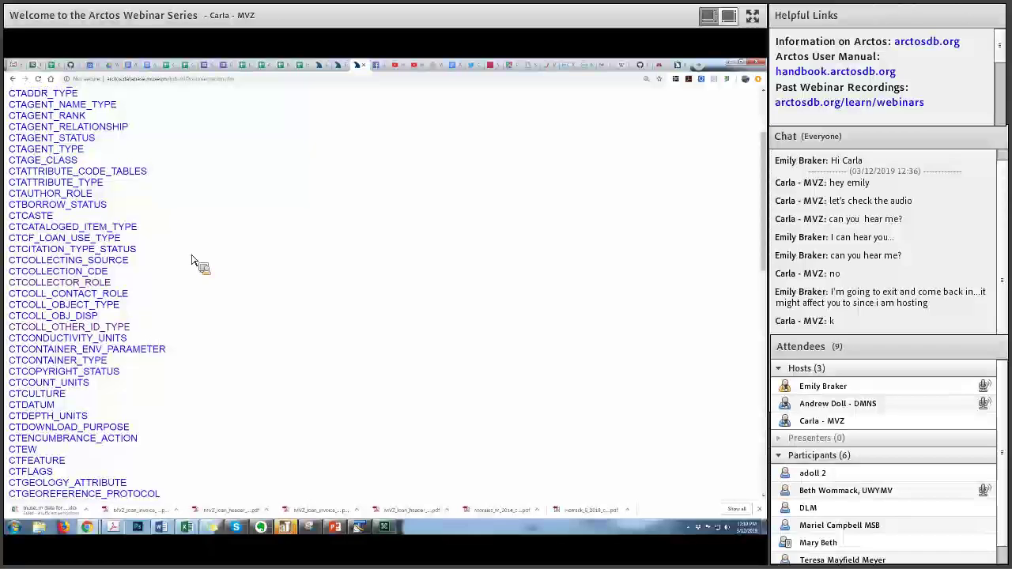
scroll(191, 256, "up", 3)
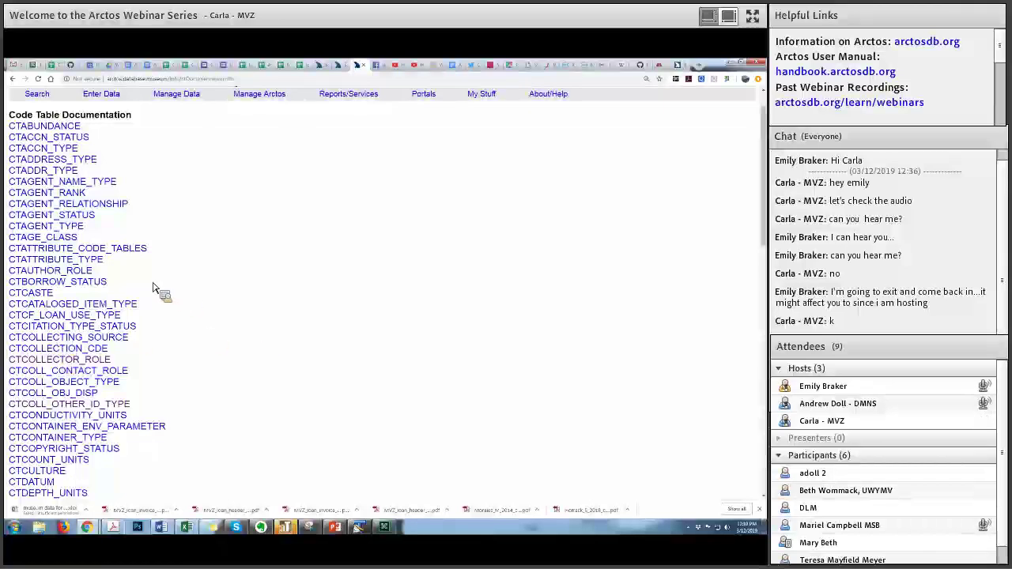
scroll(174, 333, "down", 5)
scroll(181, 392, "down", 6)
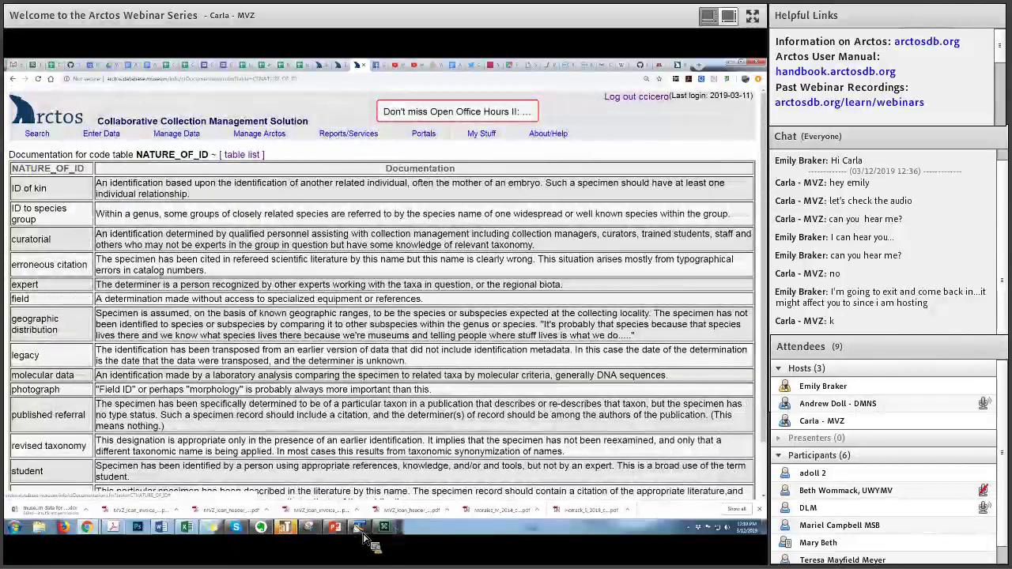
Switch to the Adobe Connect meeting room and return to the NATURE_OF_ID documentation in the browser.
left_click(362, 531)
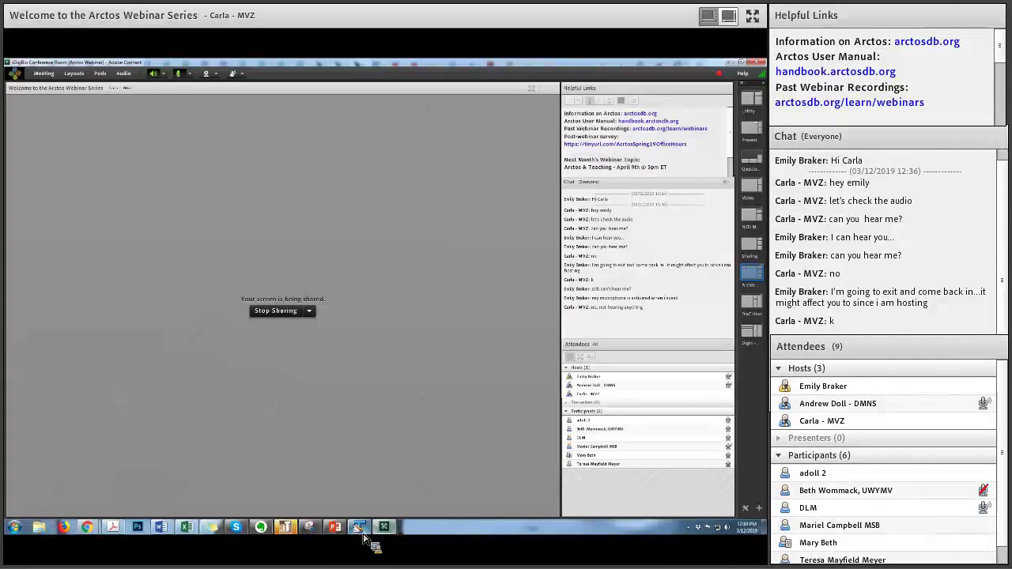
mouse_move(362, 533)
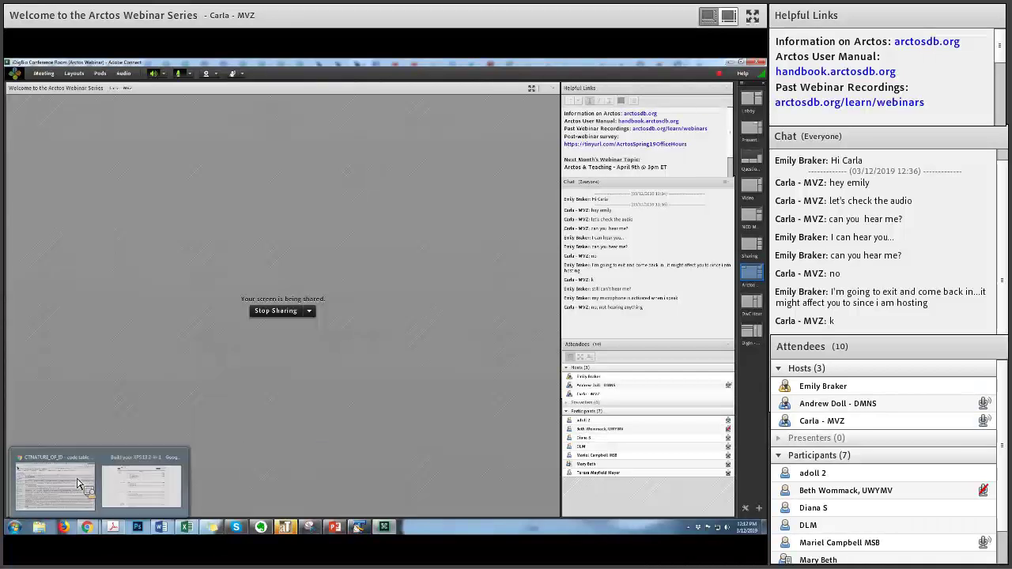
mouse_move(77, 484)
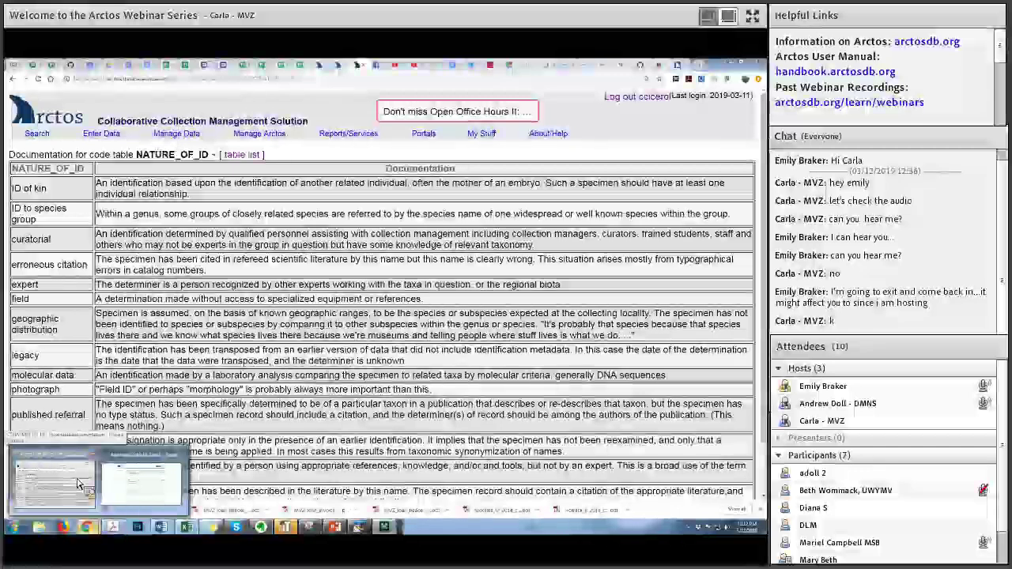
left_click(77, 484)
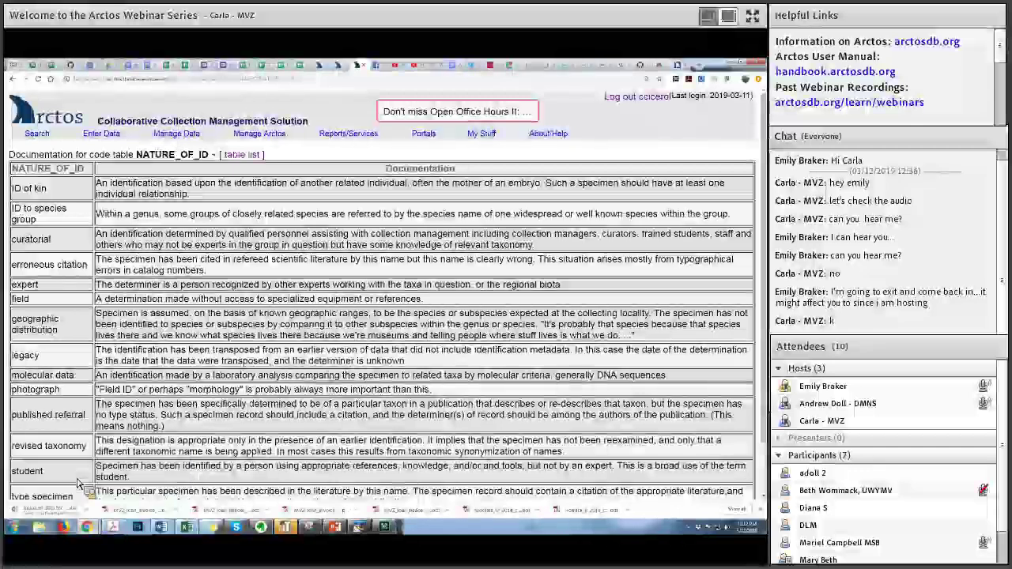
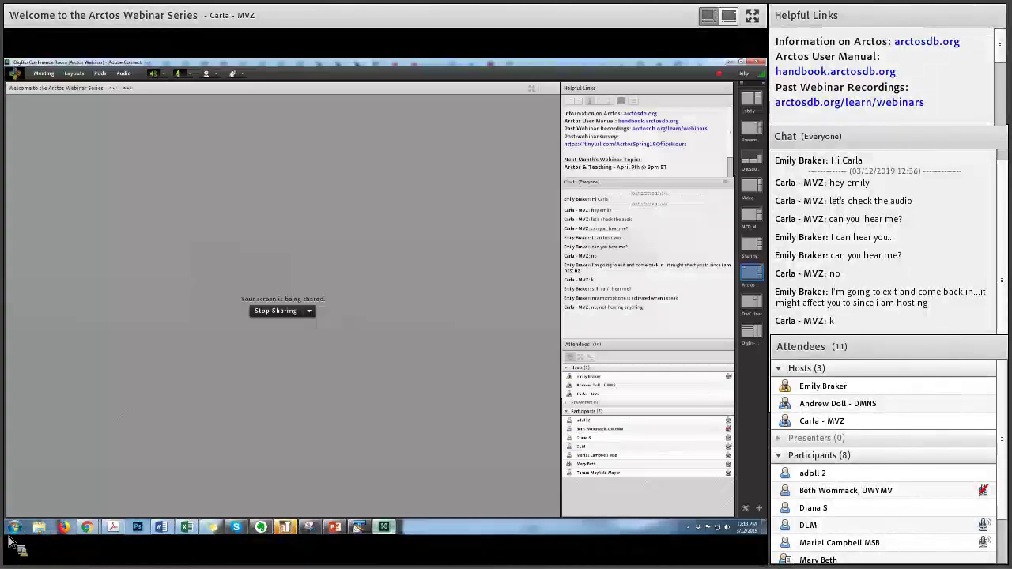
left_click(11, 540)
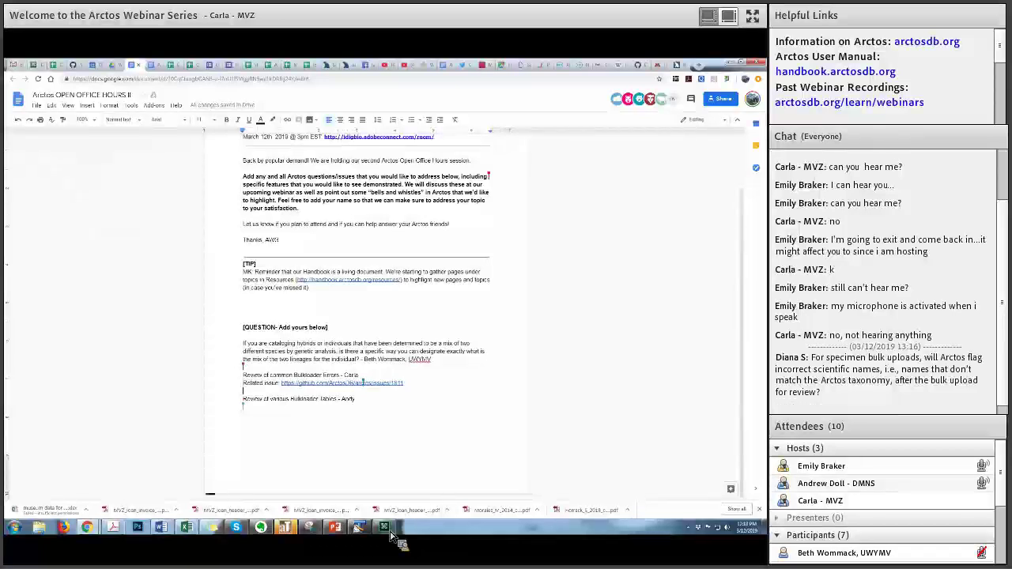
left_click(385, 528)
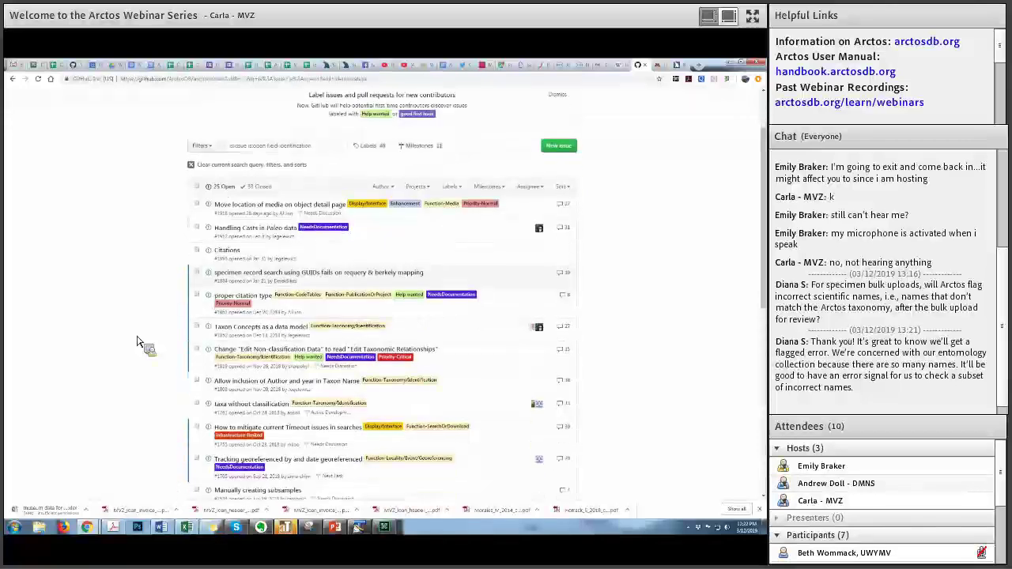
Examine the open identification issues in the ArctosDB/arctos GitHub repository, down to the end of the list.
scroll(137, 341, "down", 2)
scroll(139, 342, "down", 2)
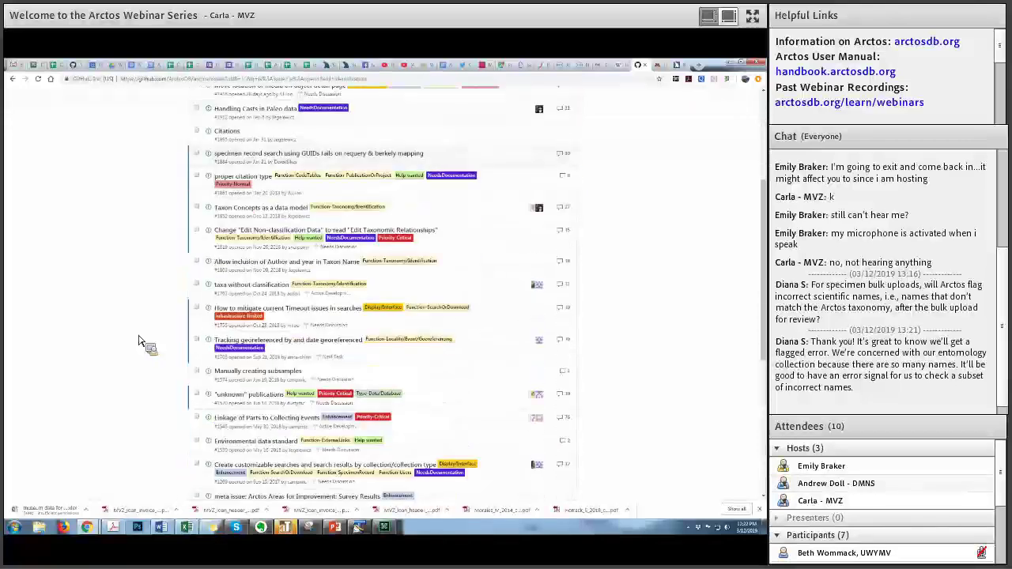
scroll(138, 342, "down", 1)
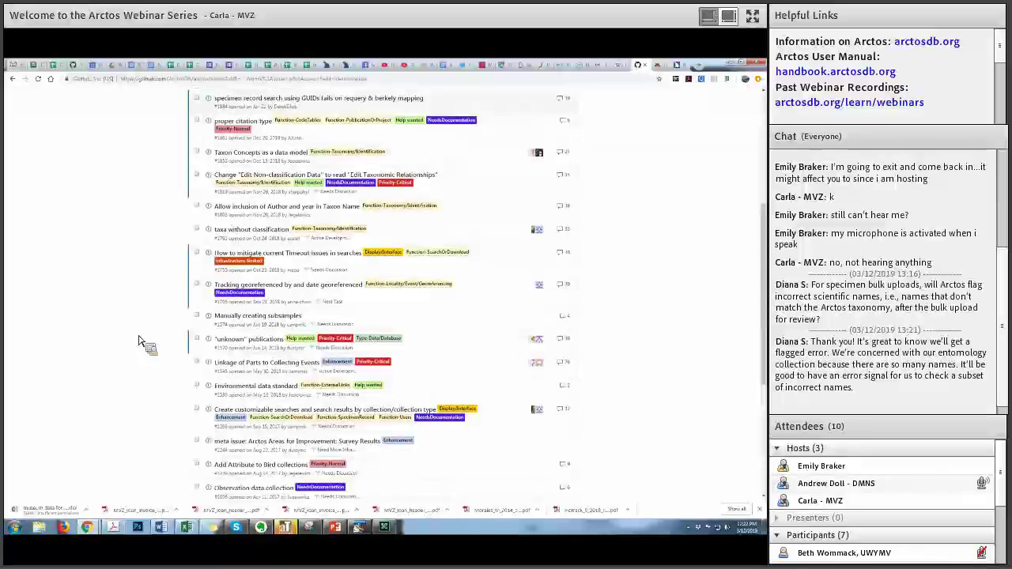
scroll(139, 341, "down", 1)
scroll(138, 341, "down", 2)
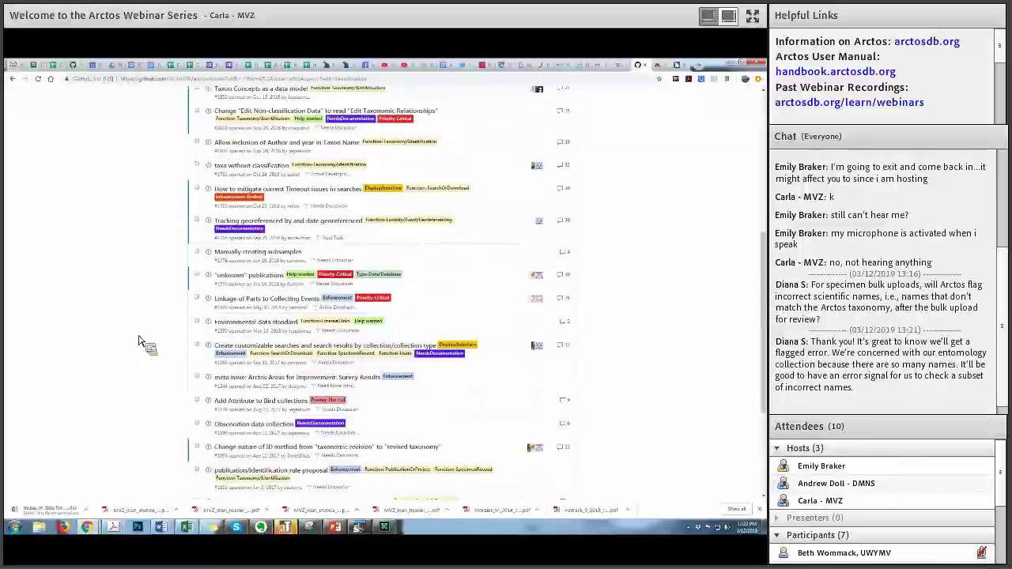
scroll(138, 341, "down", 2)
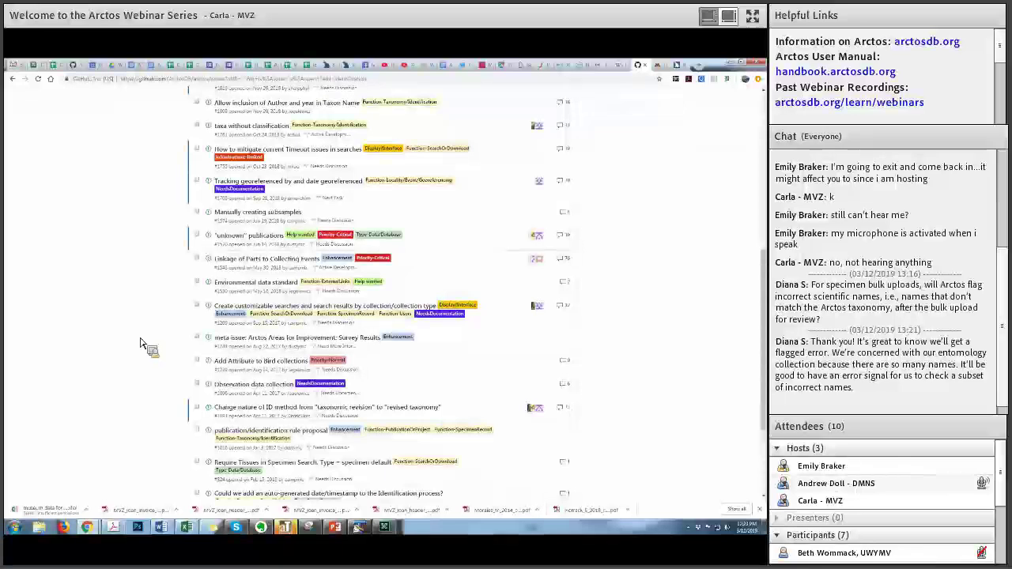
scroll(327, 467, "down", 2)
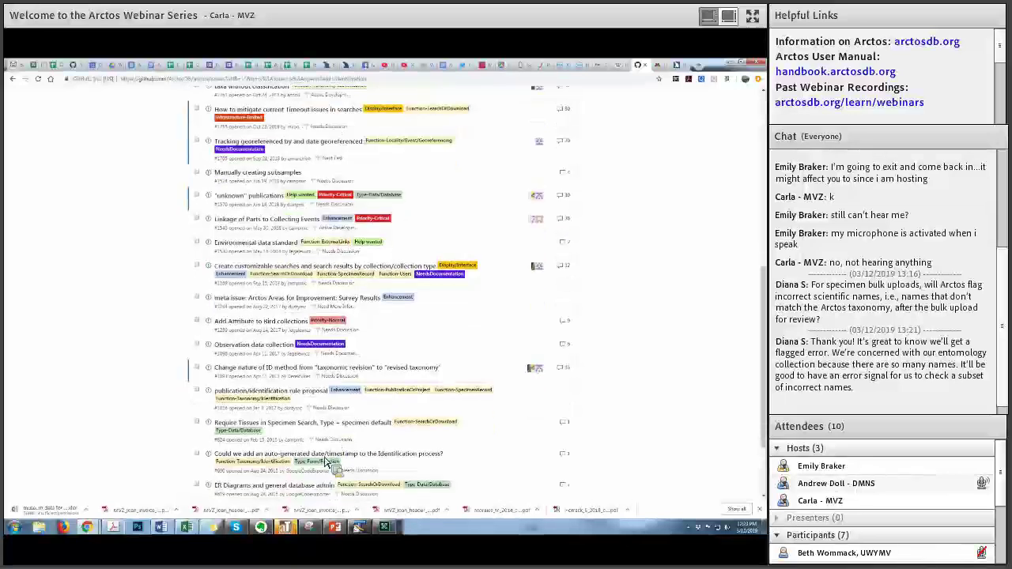
scroll(327, 465, "down", 2)
scroll(132, 350, "down", 2)
scroll(238, 156, "down", 1)
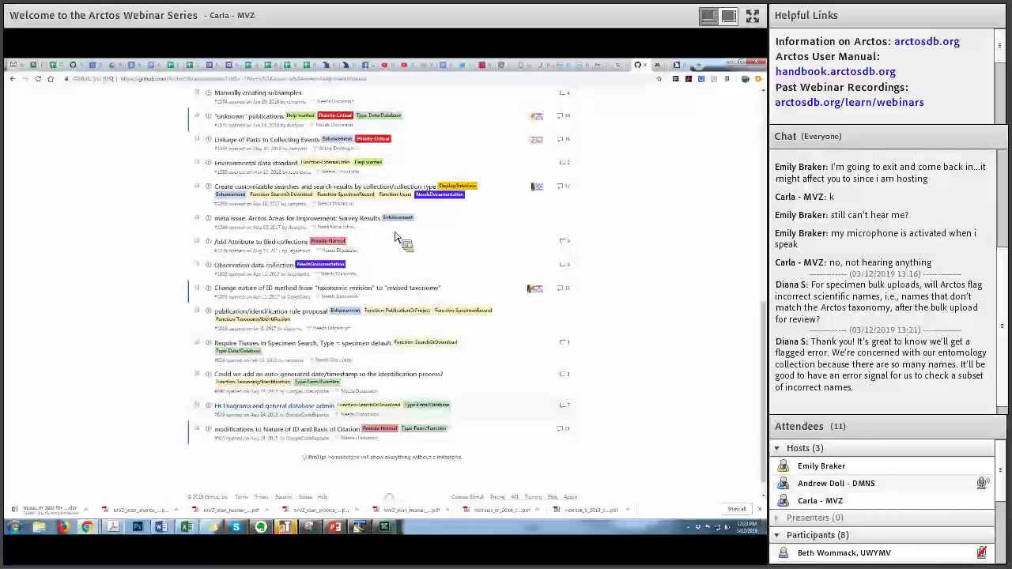
Replace the identification search term with "bulkloader" and search the repository's open issues for it.
scroll(398, 237, "up", 10)
key("slash")
key("ctrl+shift+Left")
key("ctrl+shift+Left")
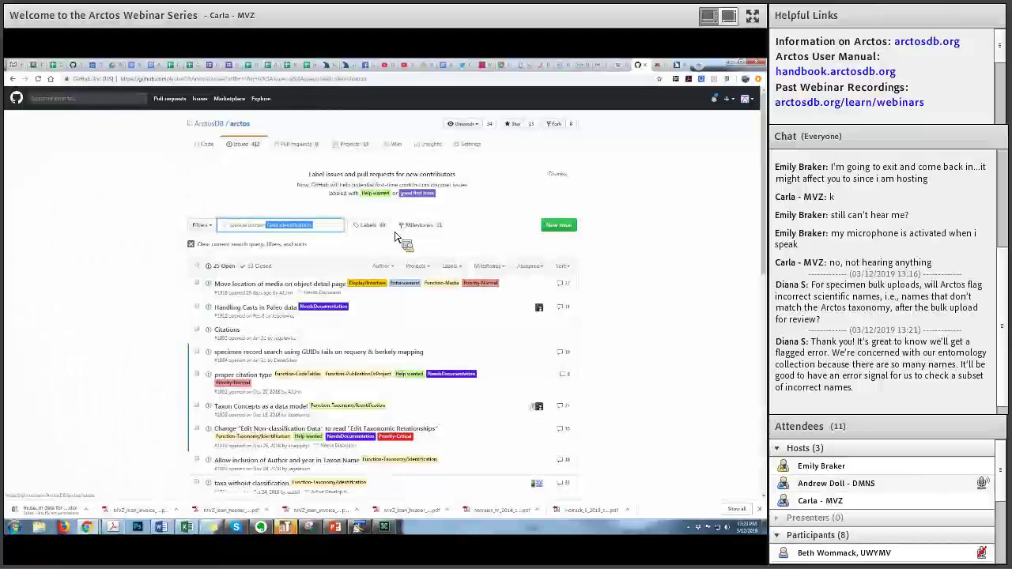
key("BackSpace")
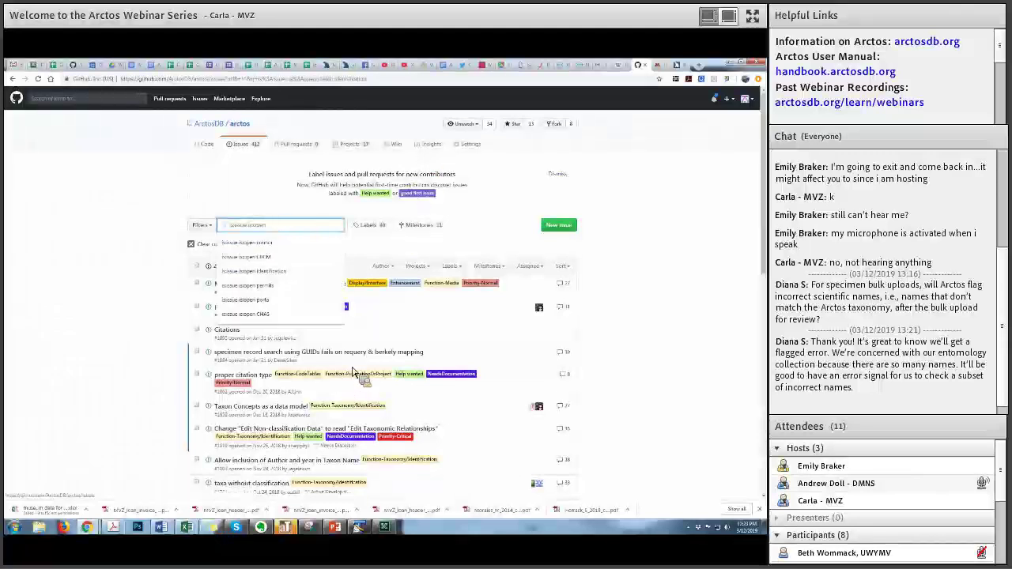
type("bulkloader")
key("Return")
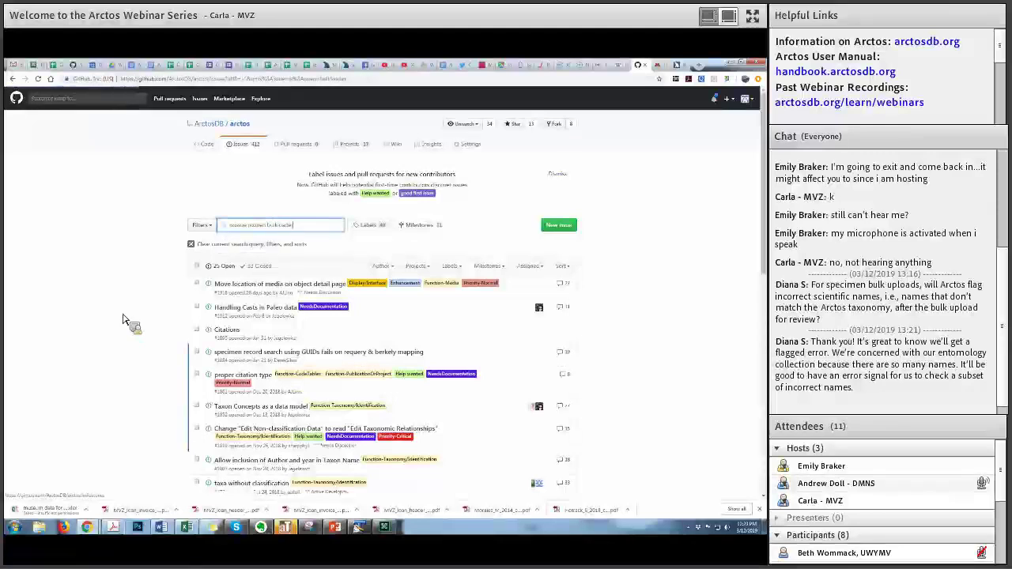
Examine the titles and labels of the open bulkloader issues on the first results page.
scroll(123, 318, "down", 1)
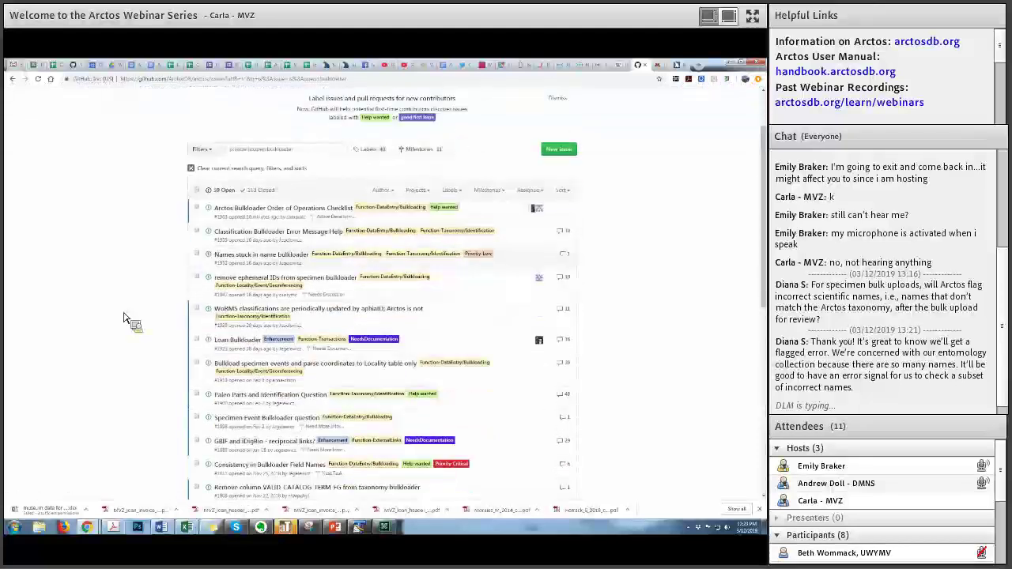
scroll(123, 318, "down", 1)
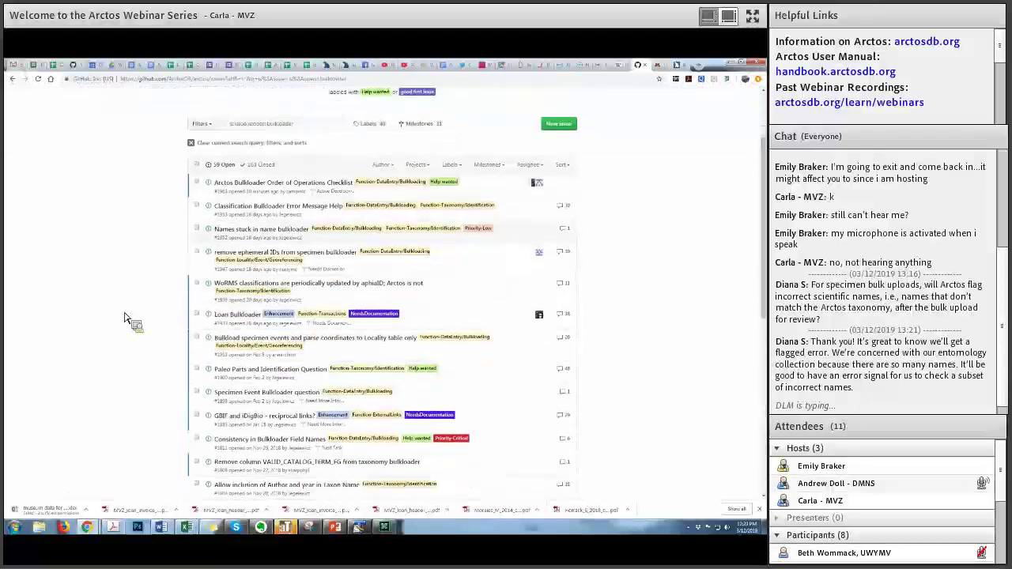
scroll(126, 318, "down", 1)
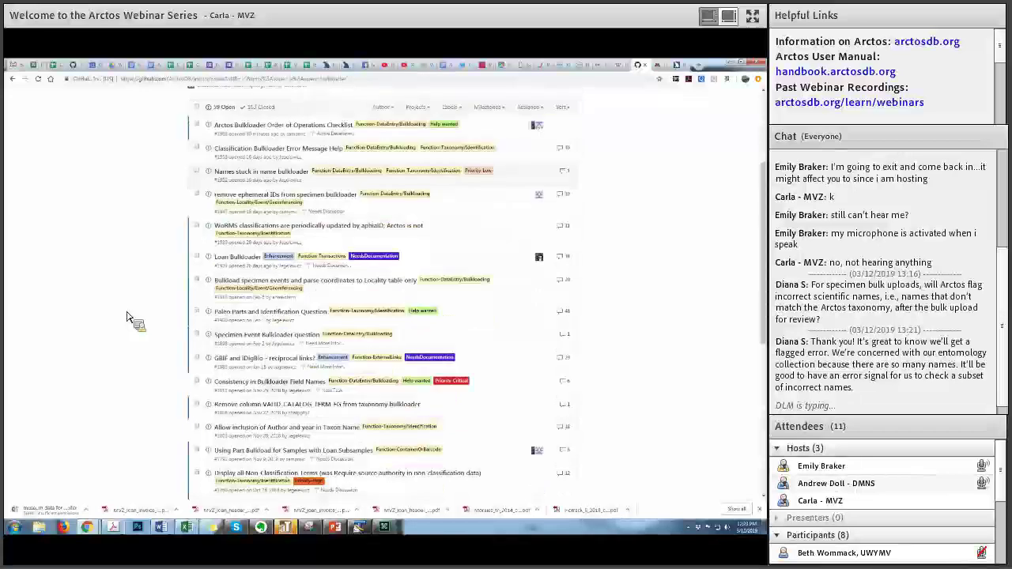
scroll(126, 318, "down", 1)
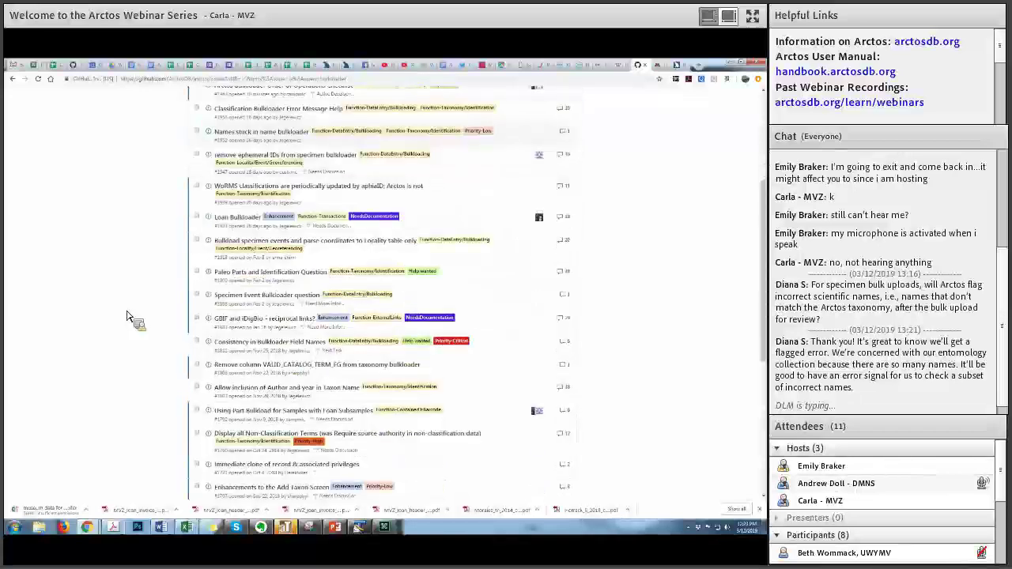
scroll(126, 318, "down", 2)
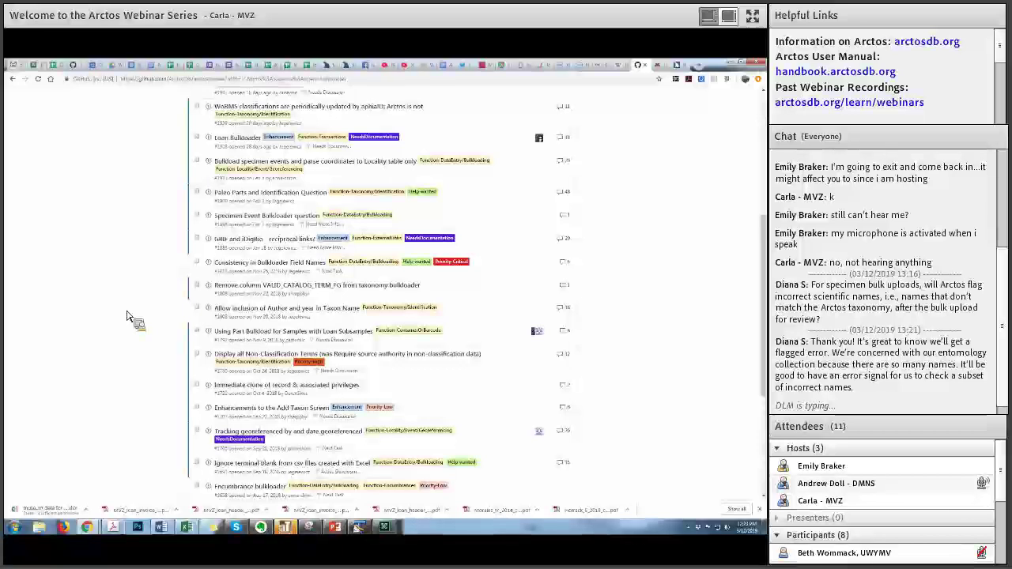
scroll(126, 317, "down", 1)
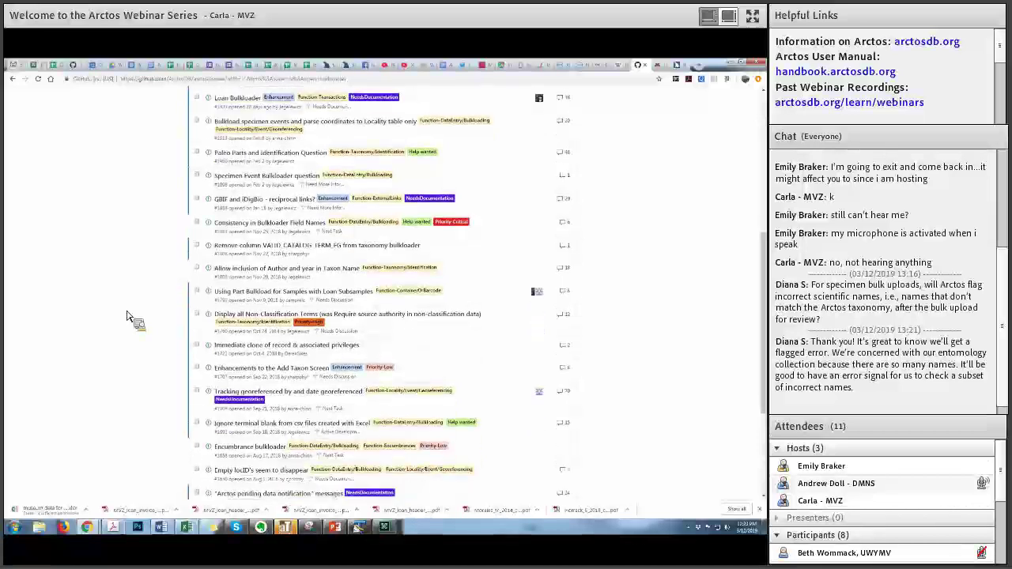
scroll(127, 317, "down", 2)
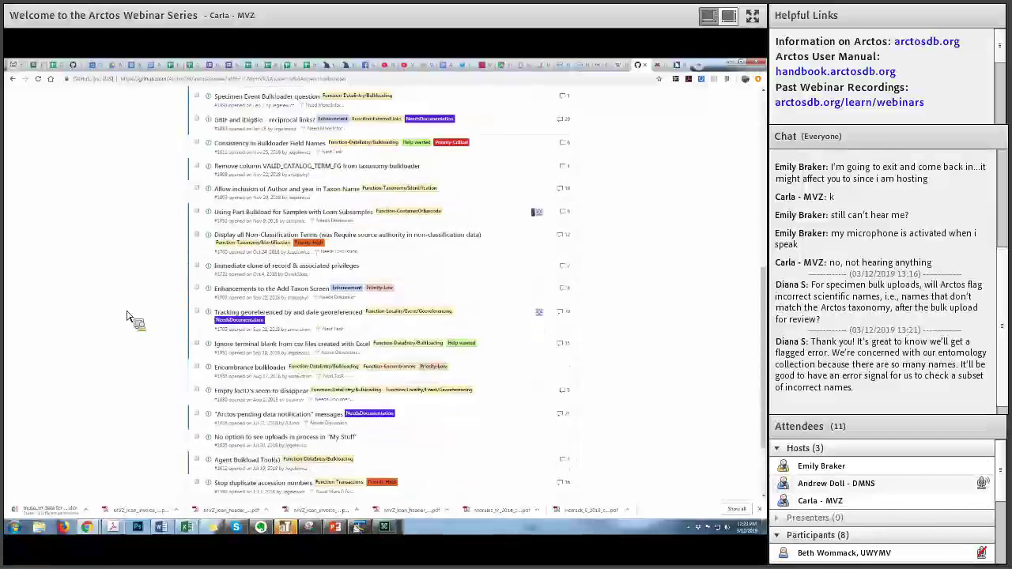
scroll(127, 317, "down", 1)
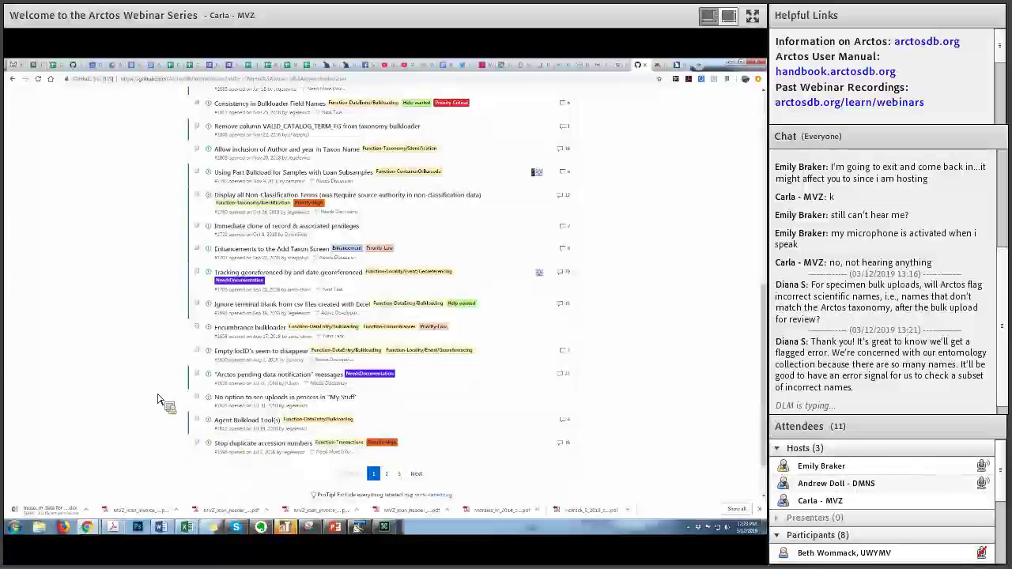
scroll(158, 399, "down", 1)
scroll(158, 400, "up", 5)
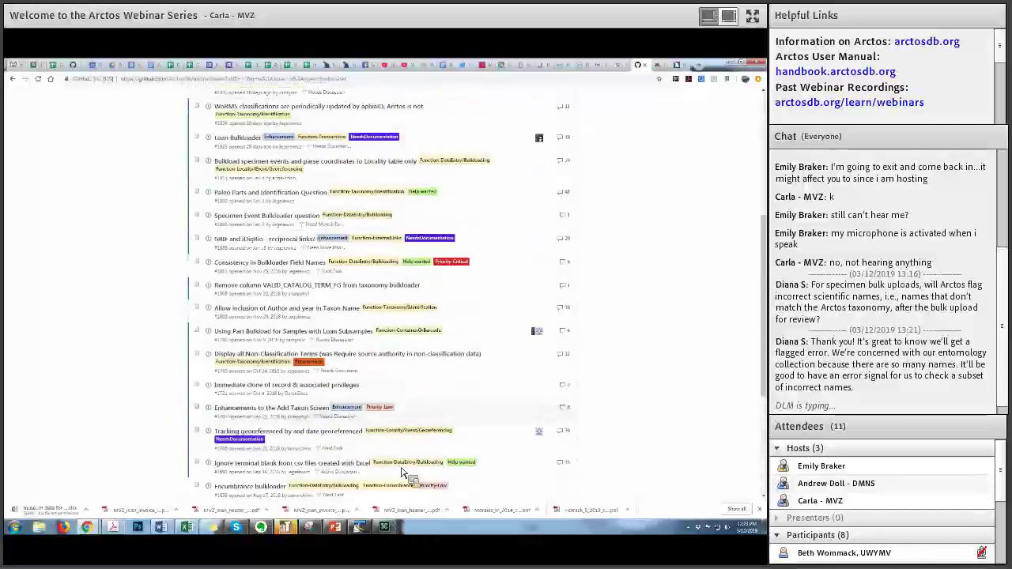
scroll(454, 467, "up", 1)
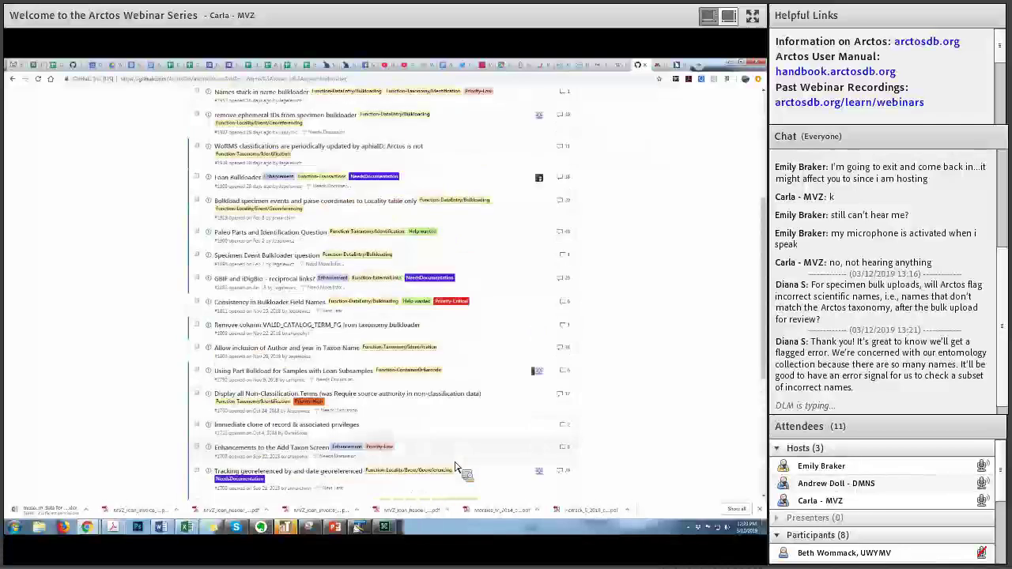
scroll(455, 467, "up", 1)
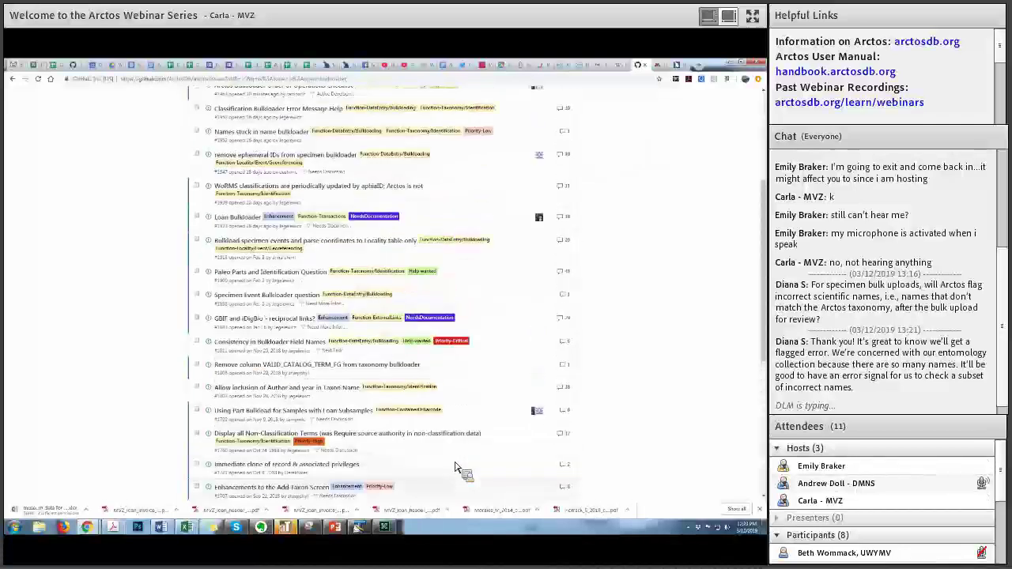
Switch to the Arctos data entry page and start a new MVZ:Bird record.
key("alt+Tab")
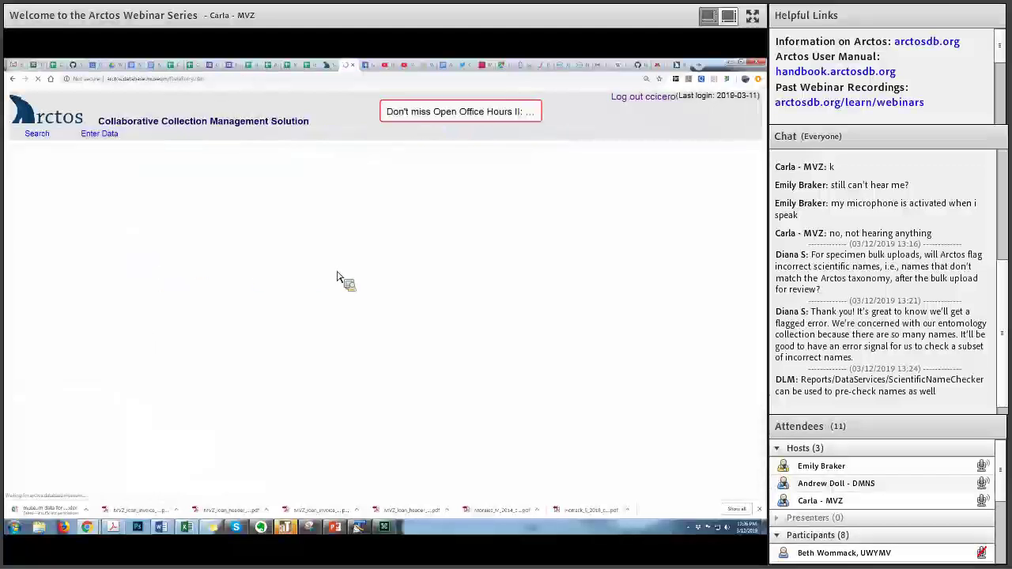
scroll(71, 340, "down", 15)
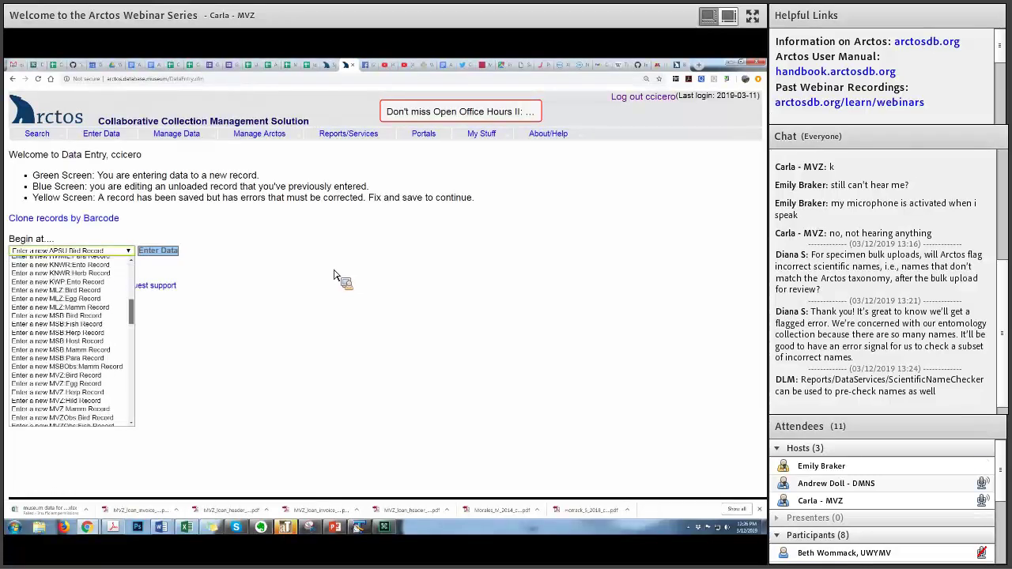
key("Up")
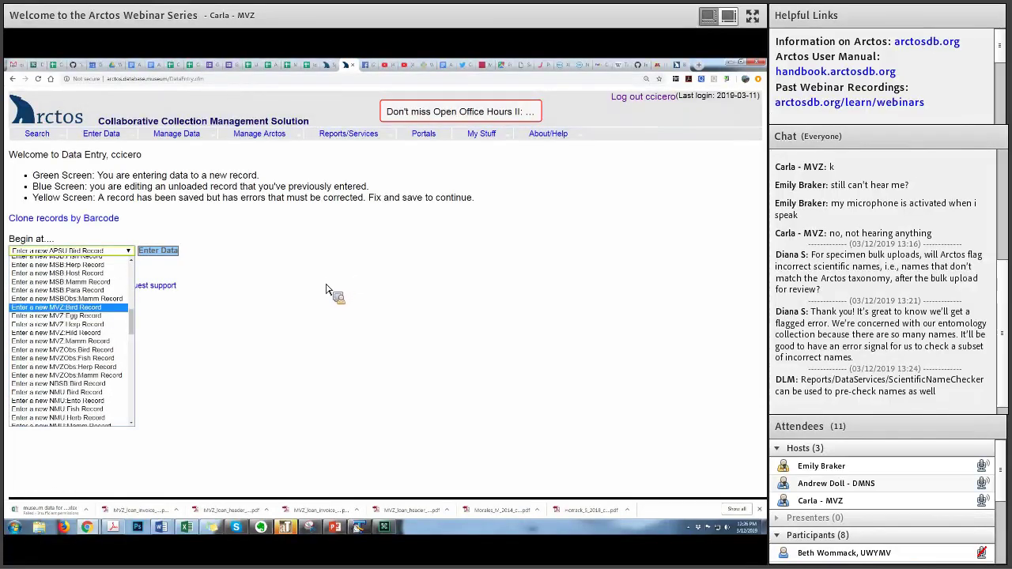
key("Return")
key("Tab")
key("Return")
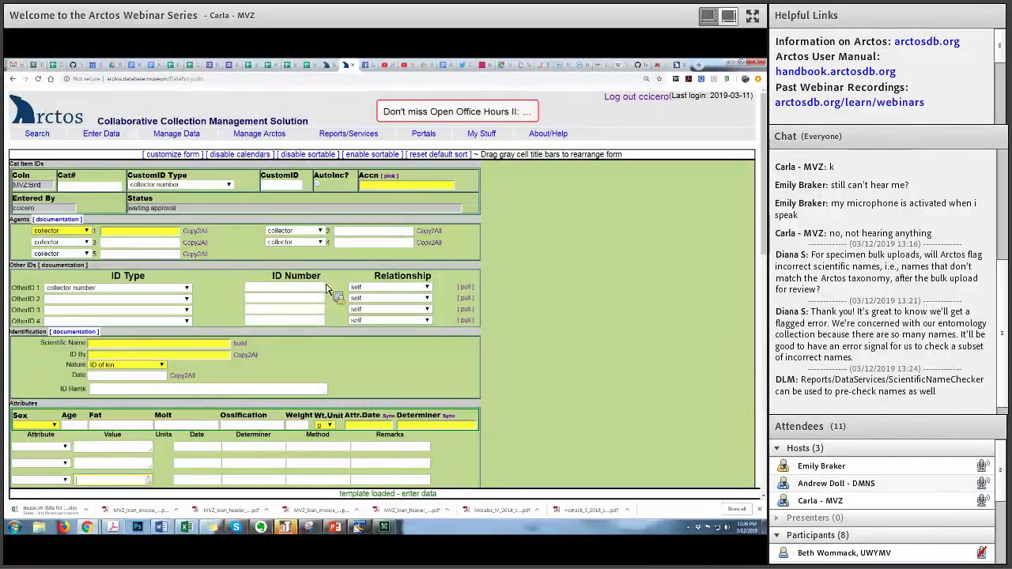
Examine the sections of the data entry form, from the catalog item IDs down to Parts.
scroll(328, 289, "down", 2)
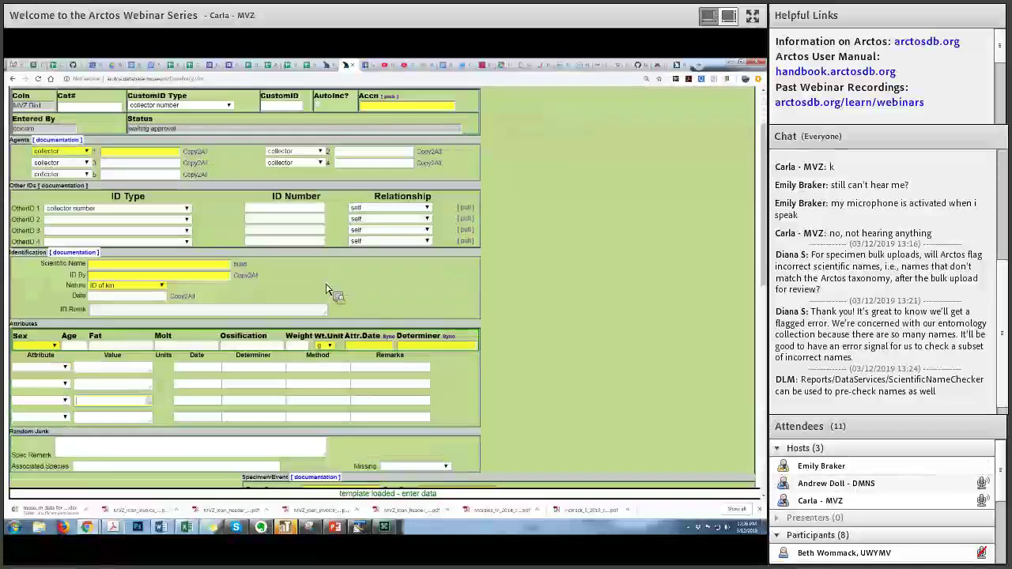
scroll(328, 289, "up", 2)
scroll(329, 289, "down", 2)
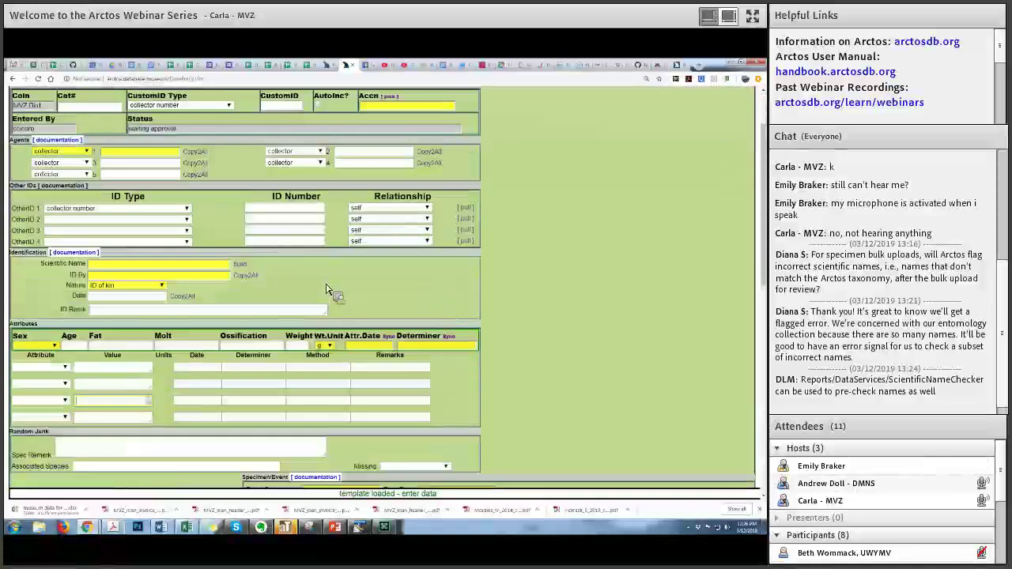
scroll(328, 289, "down", 1)
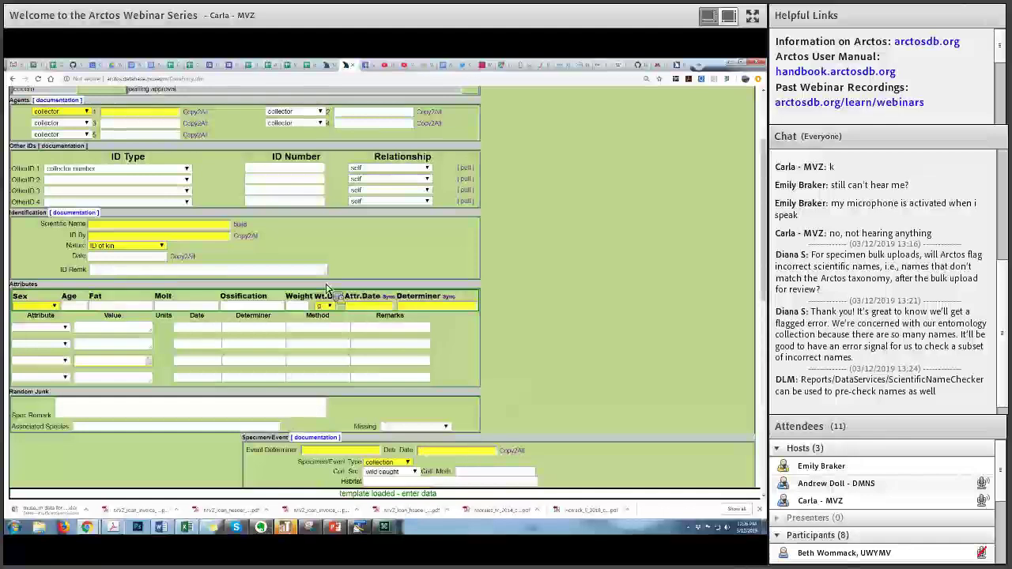
scroll(328, 289, "down", 1)
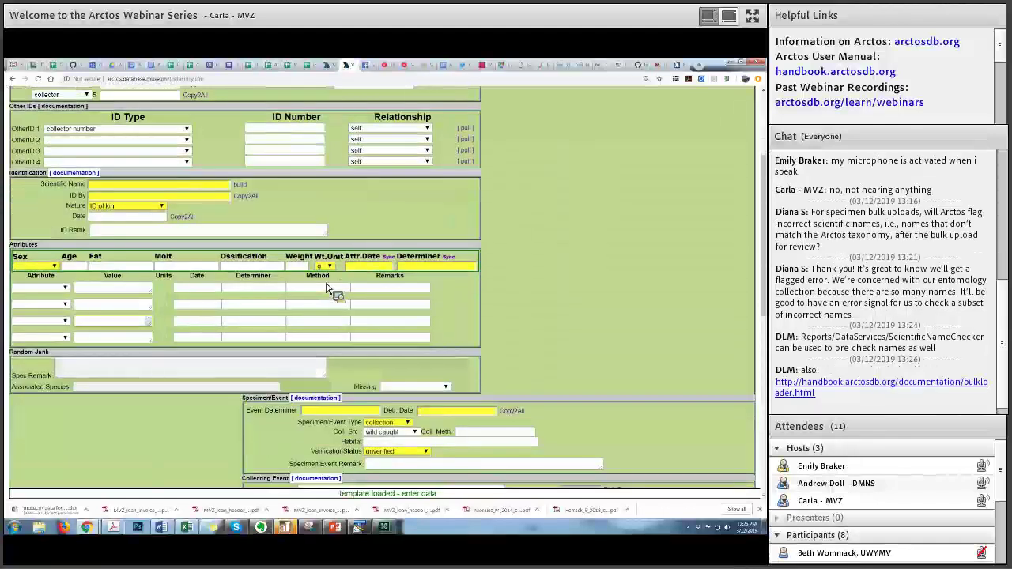
scroll(102, 352, "down", 4)
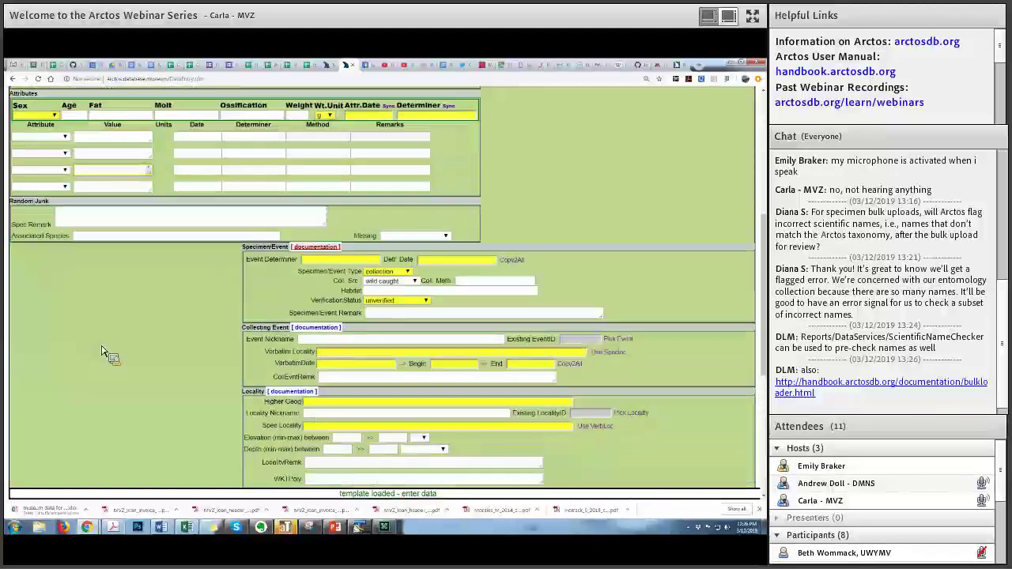
scroll(103, 352, "down", 1)
scroll(281, 348, "down", 3)
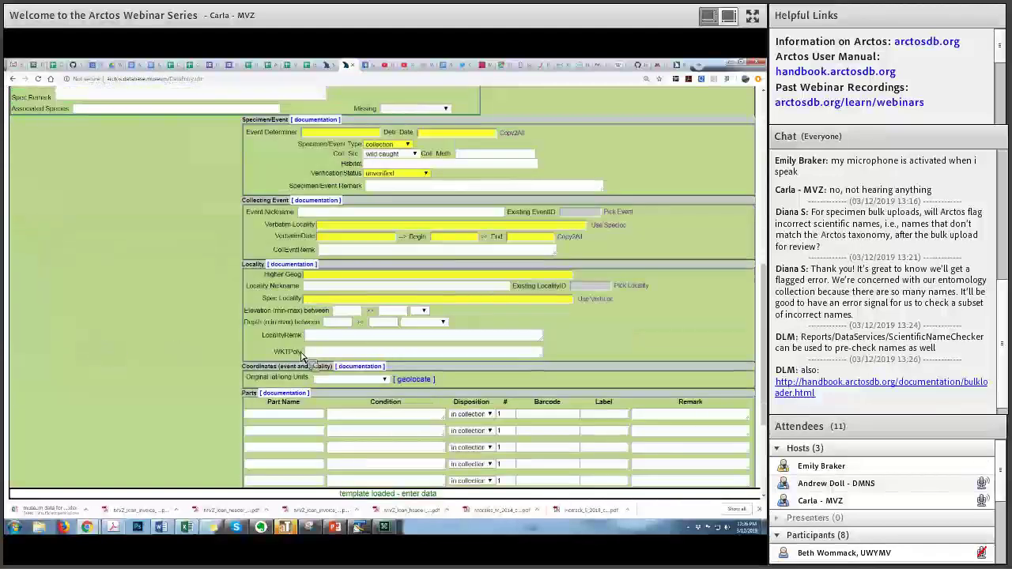
scroll(301, 356, "up", 4)
scroll(286, 353, "up", 7)
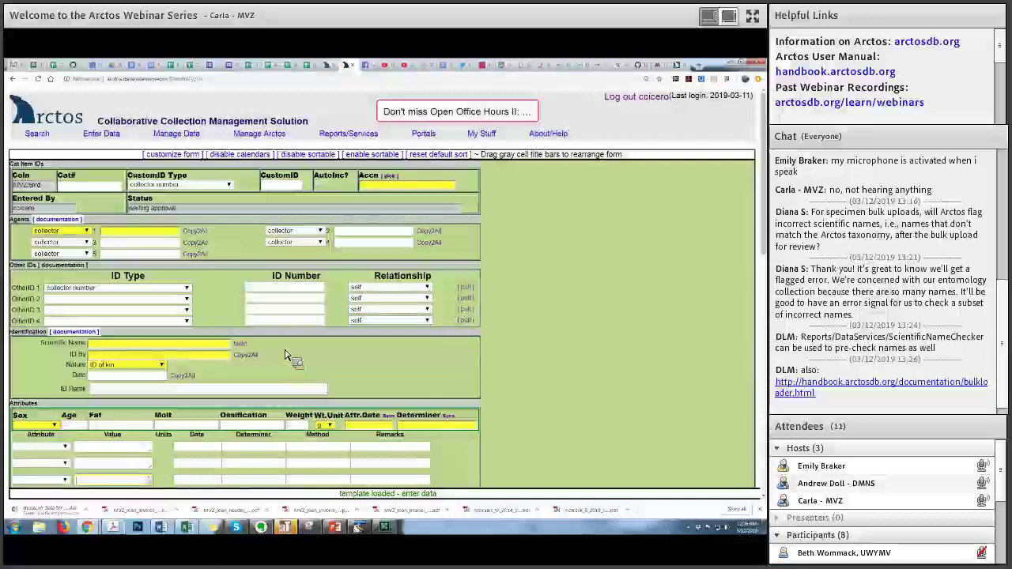
Look up "cyanocitta" as the record's scientific name, review the matching taxa and leave the lookup without choosing one.
left_click(154, 344)
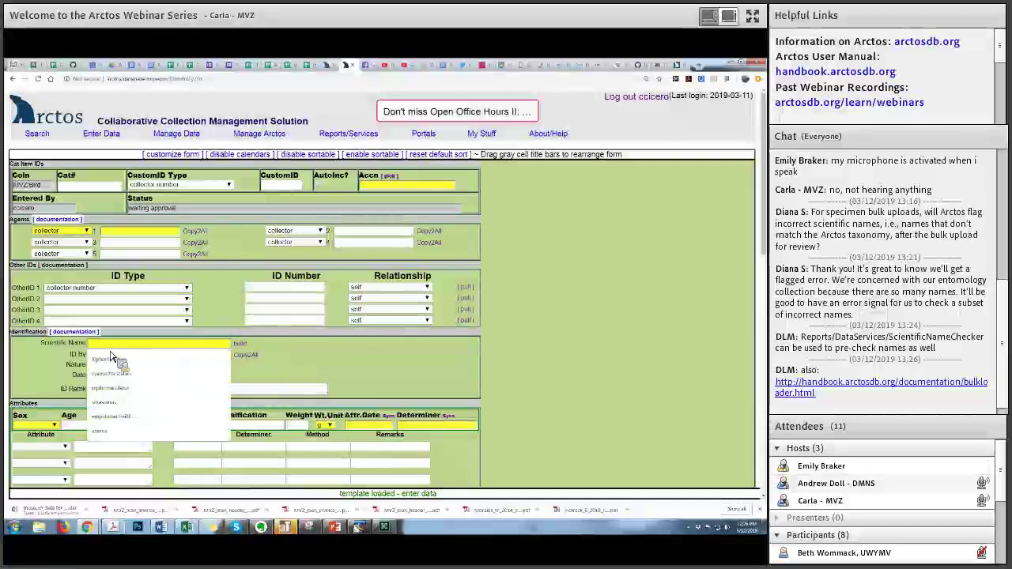
key("Escape")
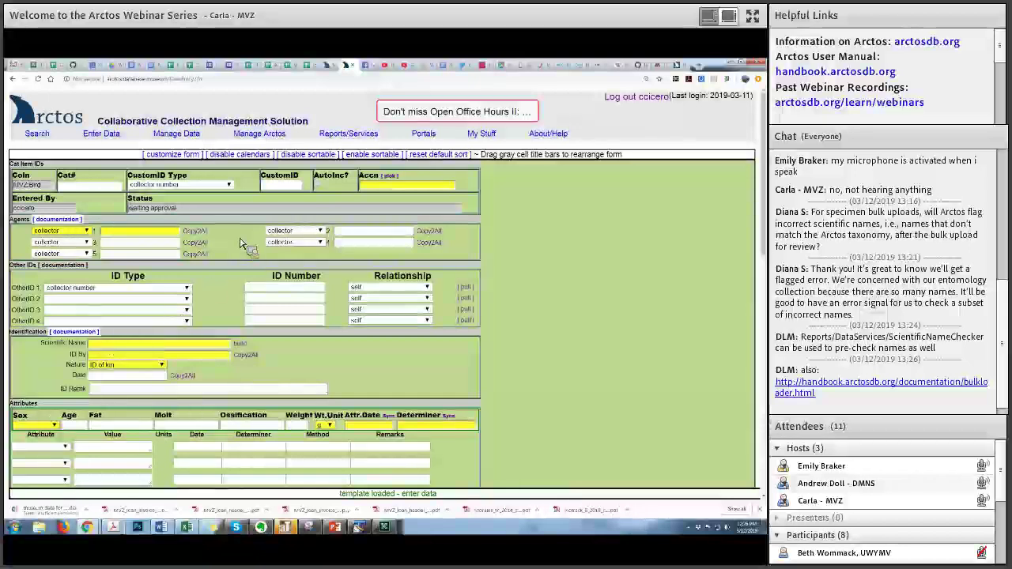
key("Down")
type("cyanocitta")
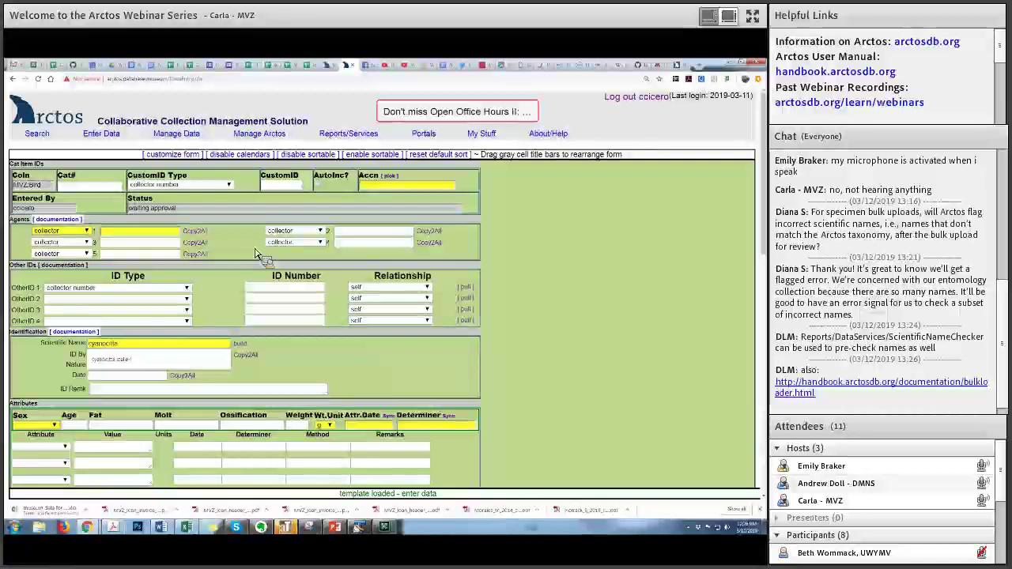
key("Tab")
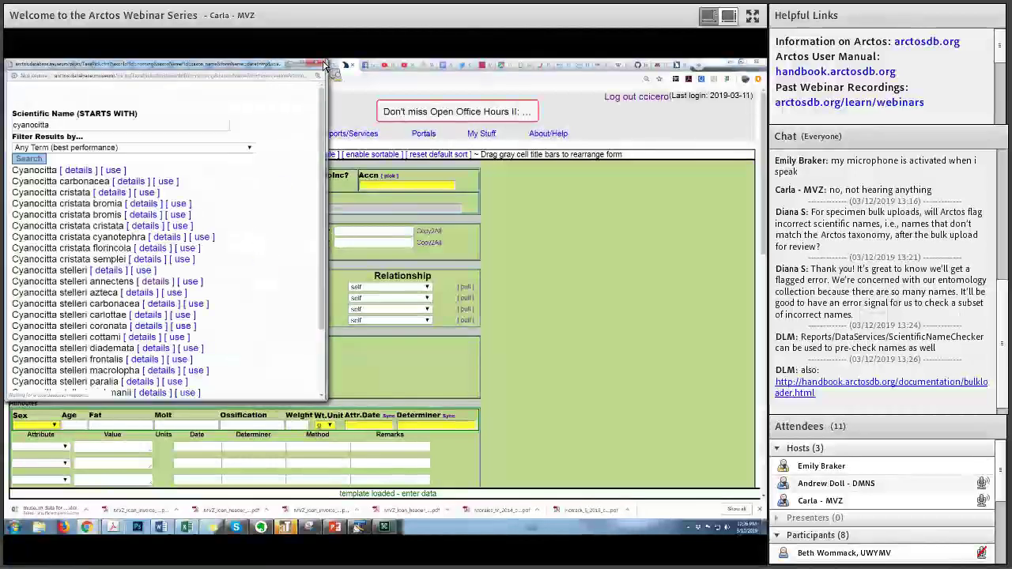
scroll(281, 289, "down", 3)
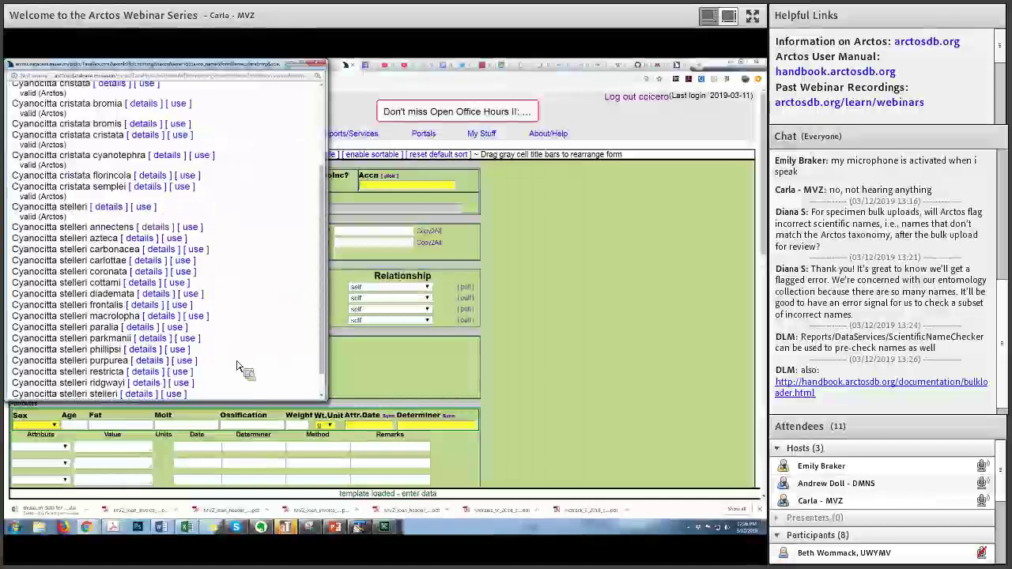
scroll(198, 366, "down", 2)
scroll(282, 362, "up", 3)
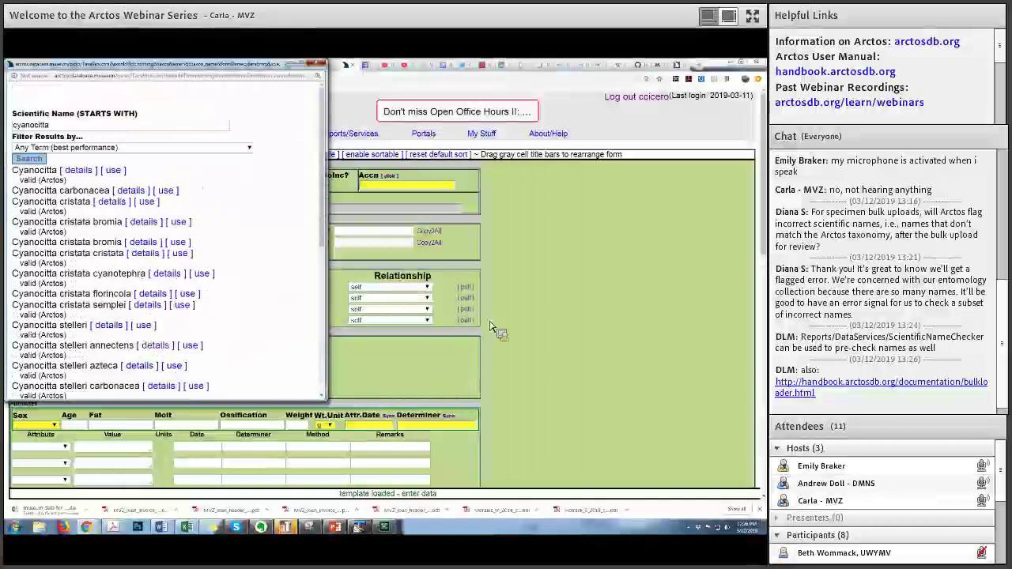
left_click(490, 326)
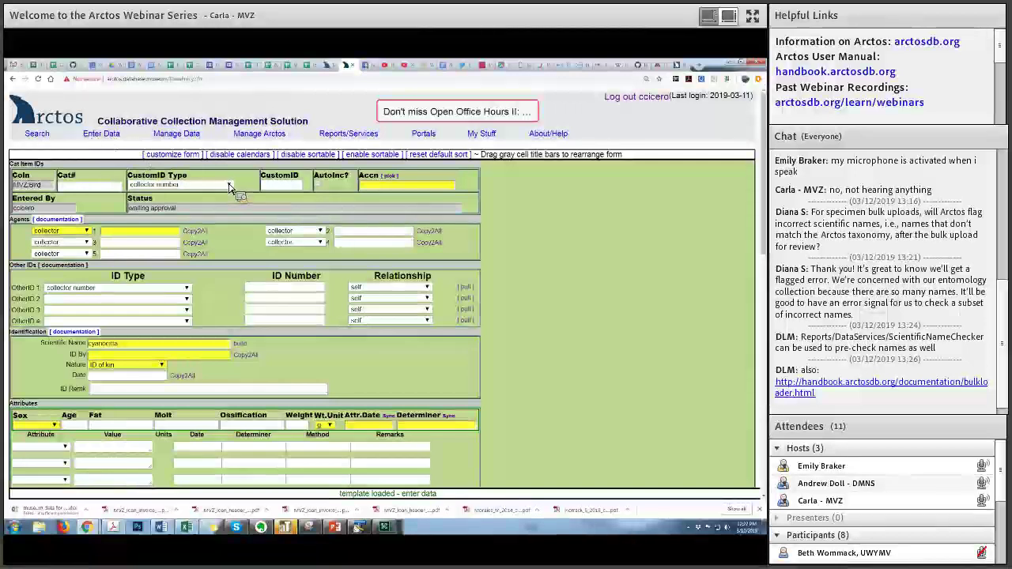
Open the Bulkloader template builder and examine its field groups and the individual fields included in the template.
mouse_move(101, 134)
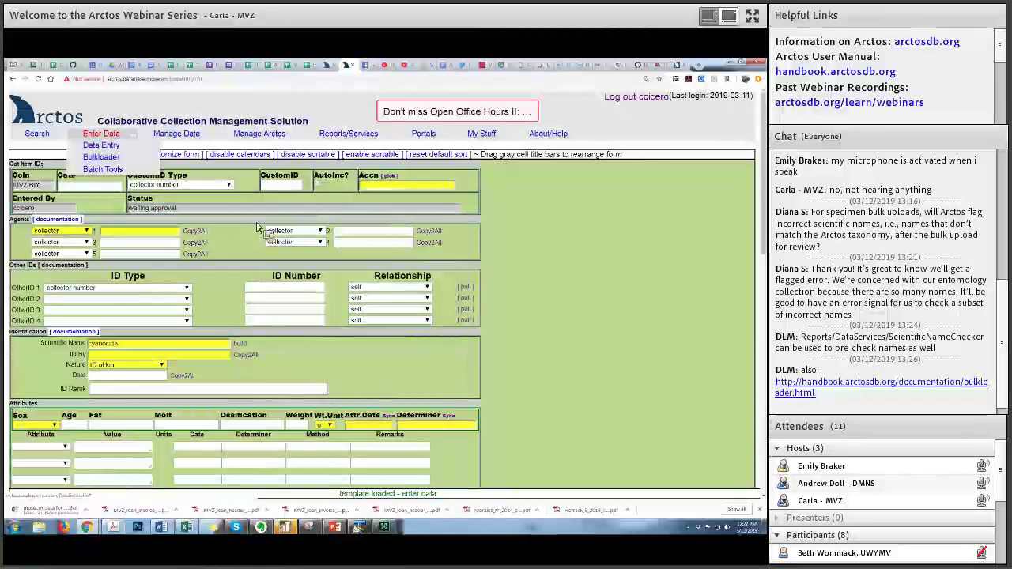
mouse_move(102, 157)
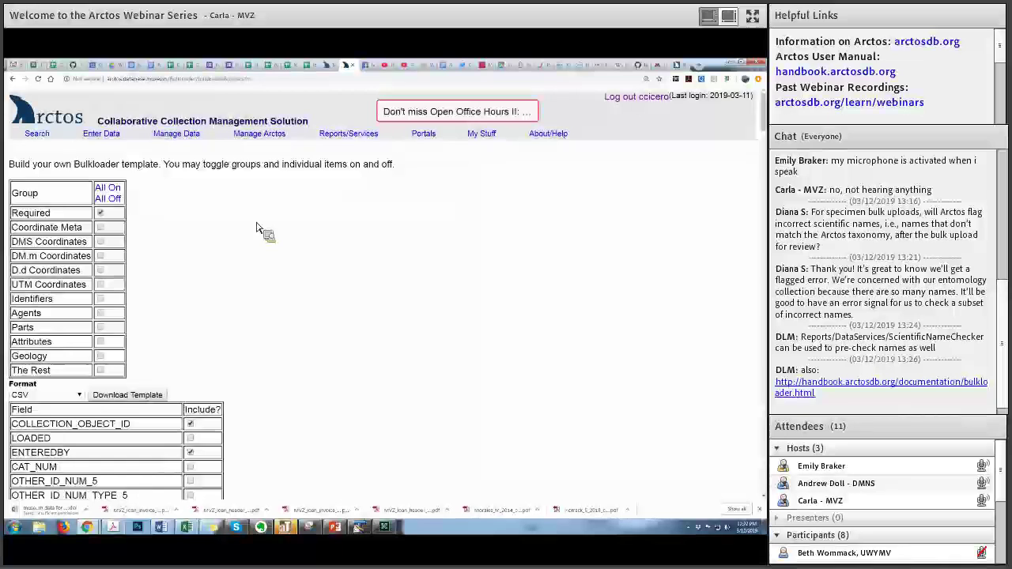
scroll(256, 229, "down", 1)
scroll(257, 229, "down", 2)
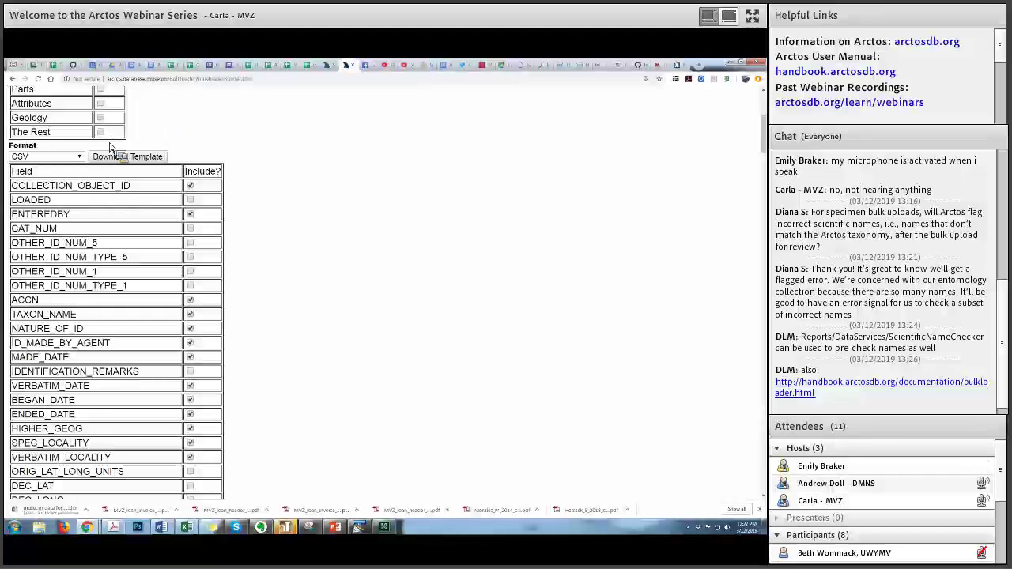
scroll(110, 148, "up", 2)
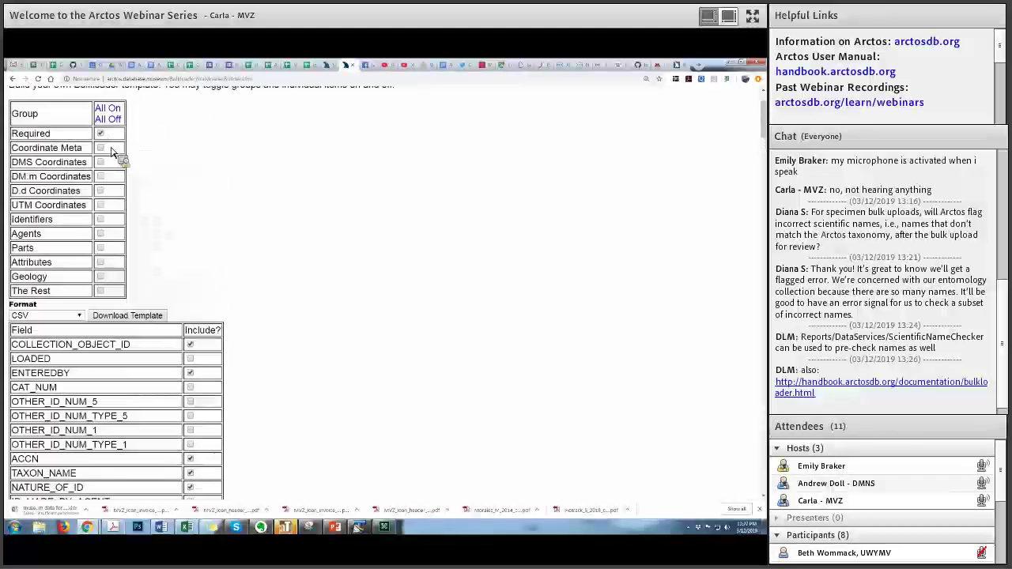
scroll(110, 150, "up", 1)
scroll(111, 150, "up", 1)
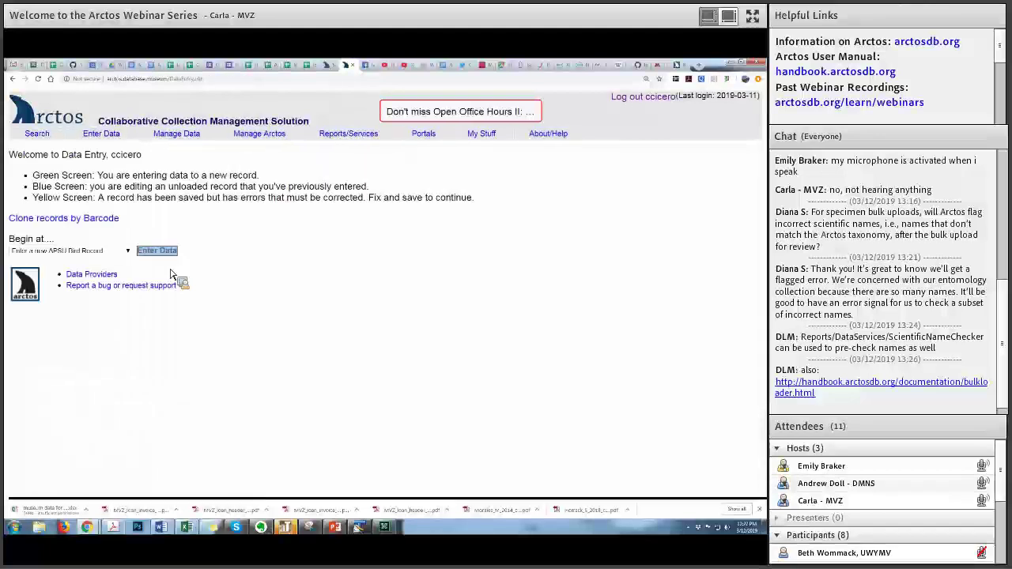
Start a new MVZ:Bird record from the data entry start page, and view and dismiss the Agents documentation.
left_click(59, 250)
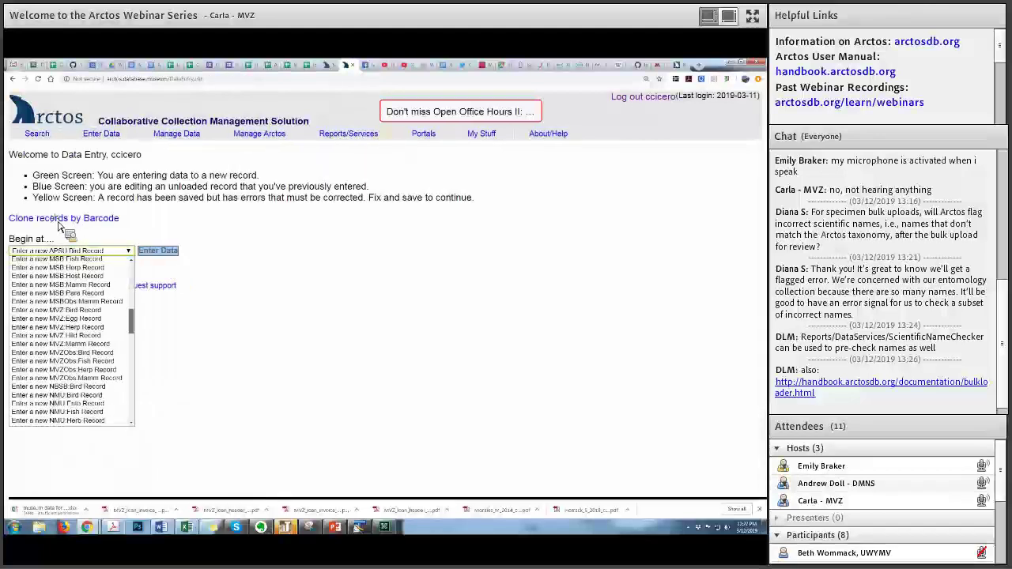
left_click(105, 252)
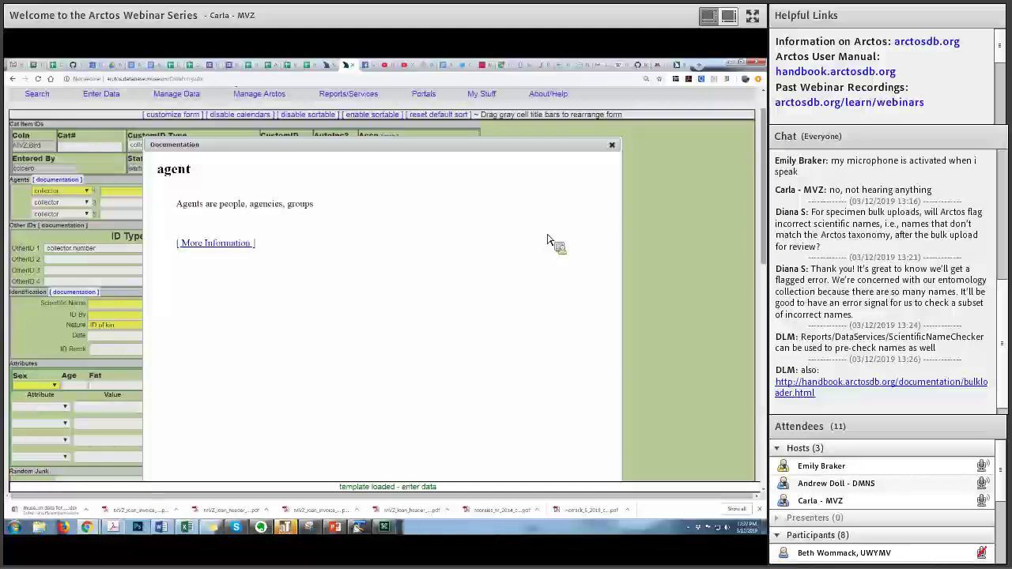
key("Escape")
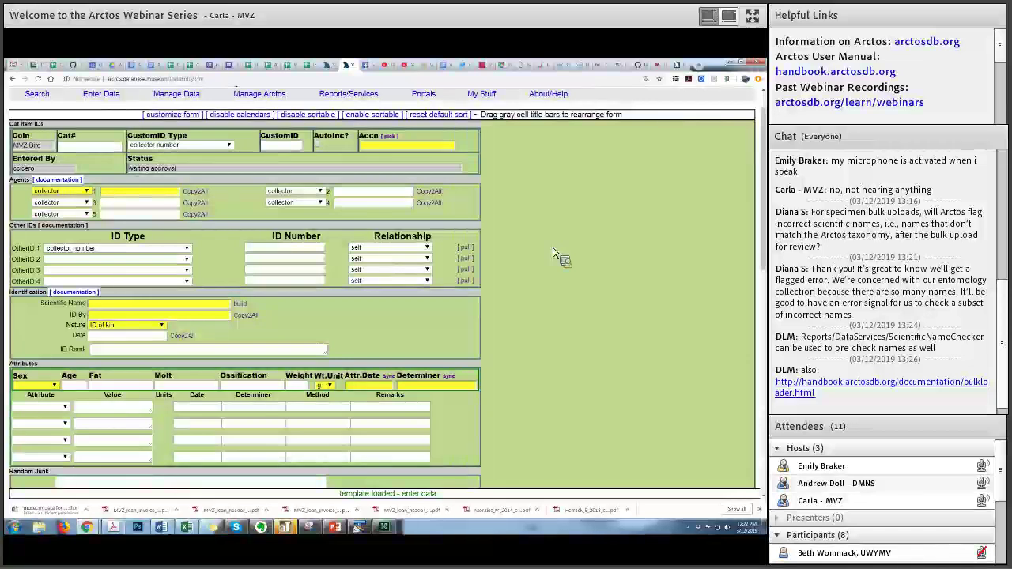
Examine the new record's form from Agents down to Locality and return to its beginning.
scroll(554, 256, "down", 3)
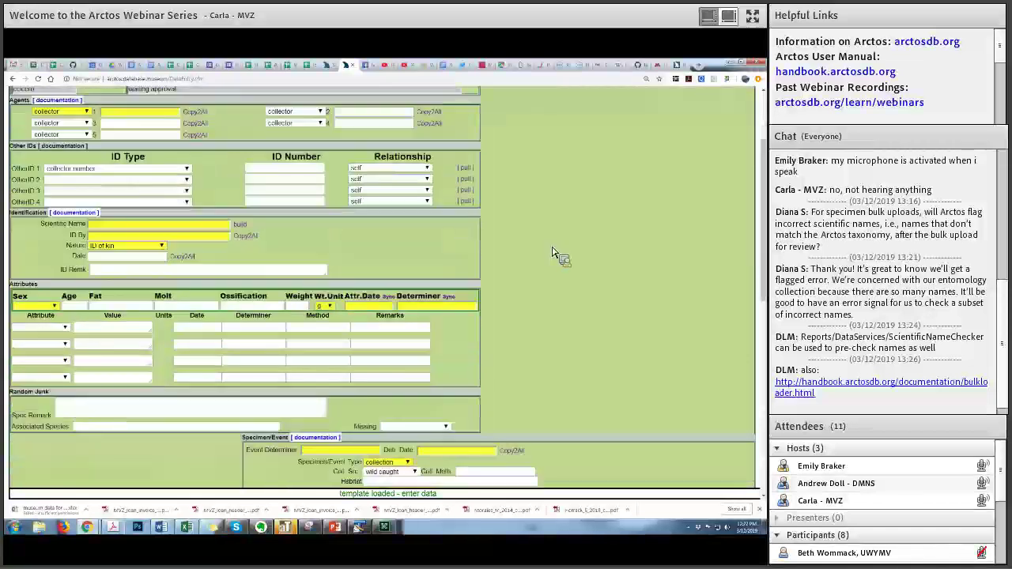
scroll(47, 324, "down", 5)
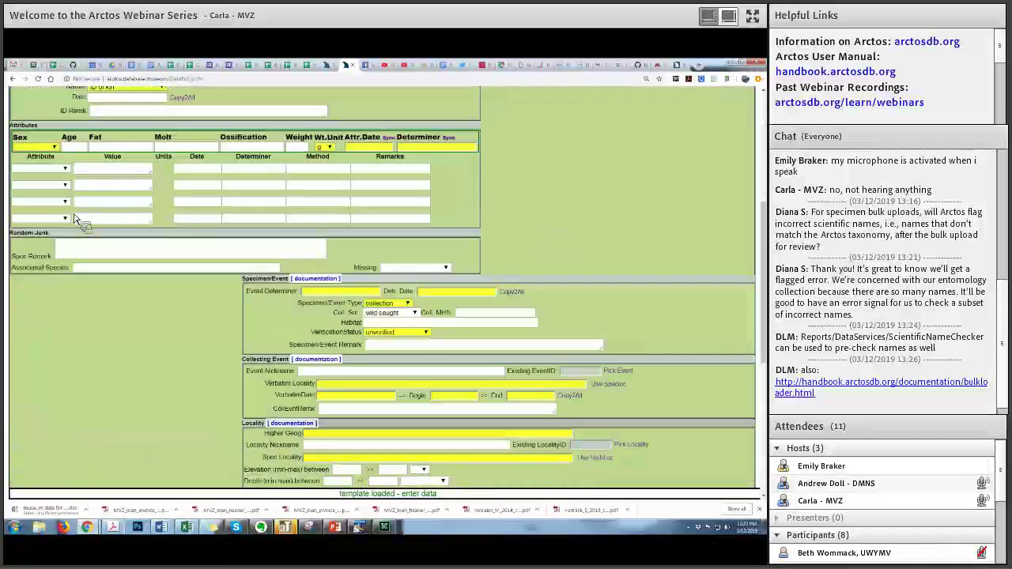
scroll(59, 232, "up", 1)
scroll(57, 229, "up", 4)
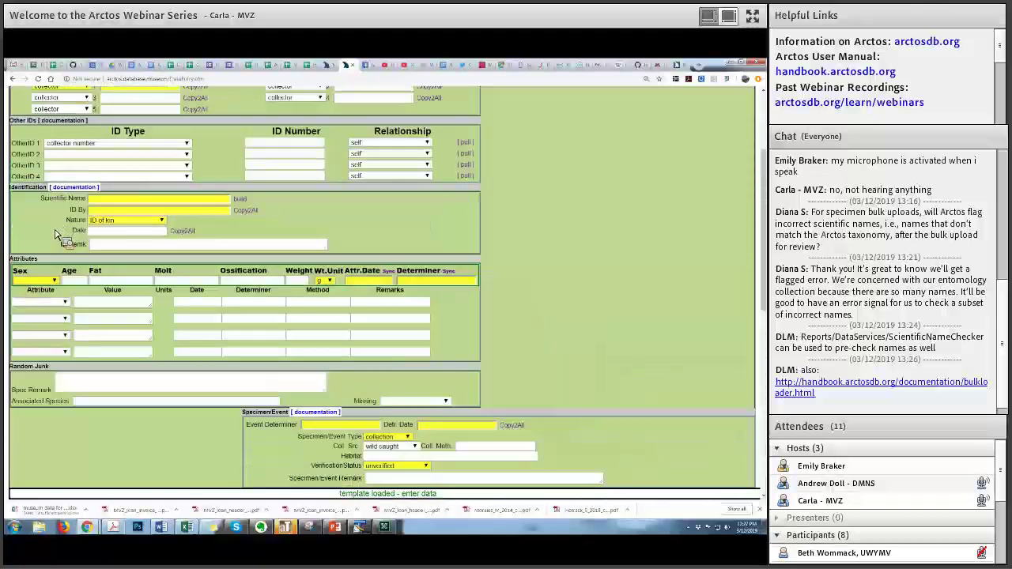
scroll(56, 235, "up", 5)
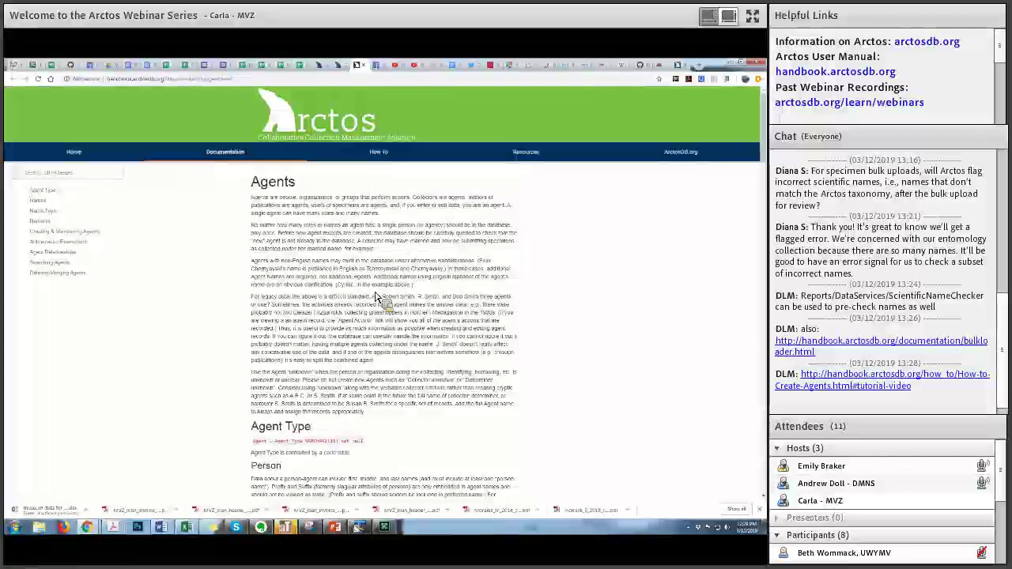
Review the Arctos Handbook's Agents page down to its end, and go back up to the Agent Relationships section.
scroll(377, 297, "down", 10)
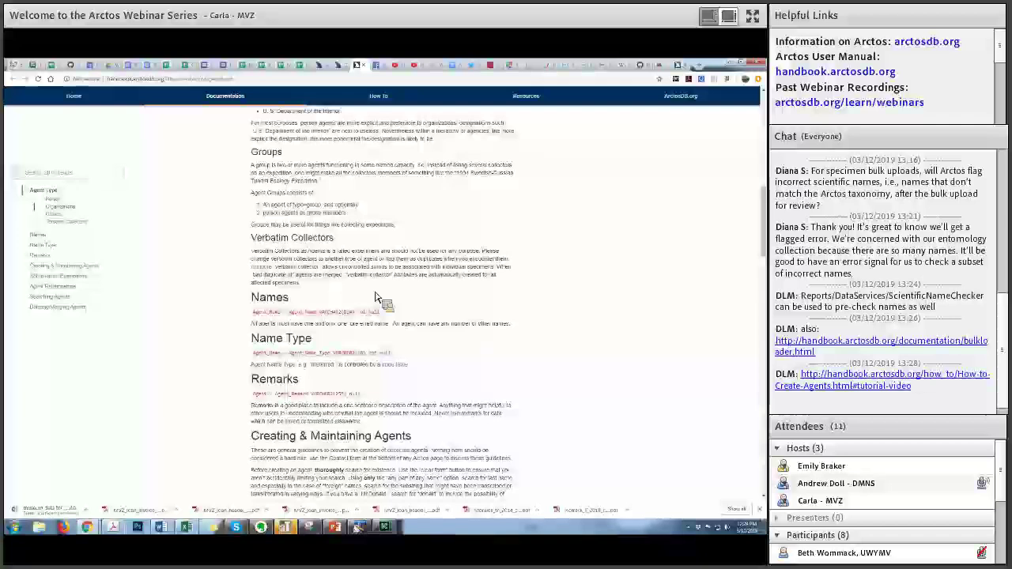
scroll(377, 297, "down", 15)
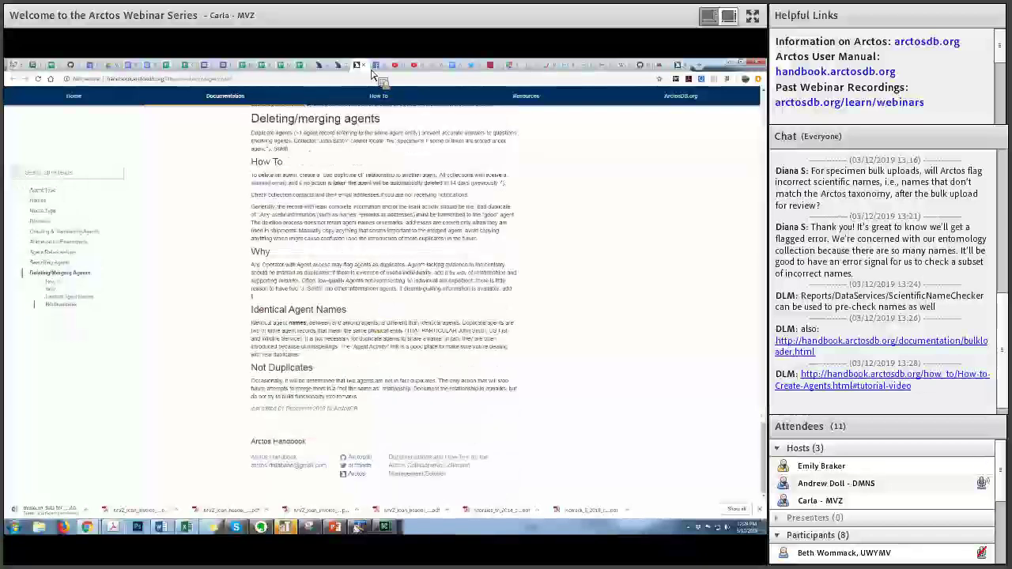
scroll(386, 101, "up", 5)
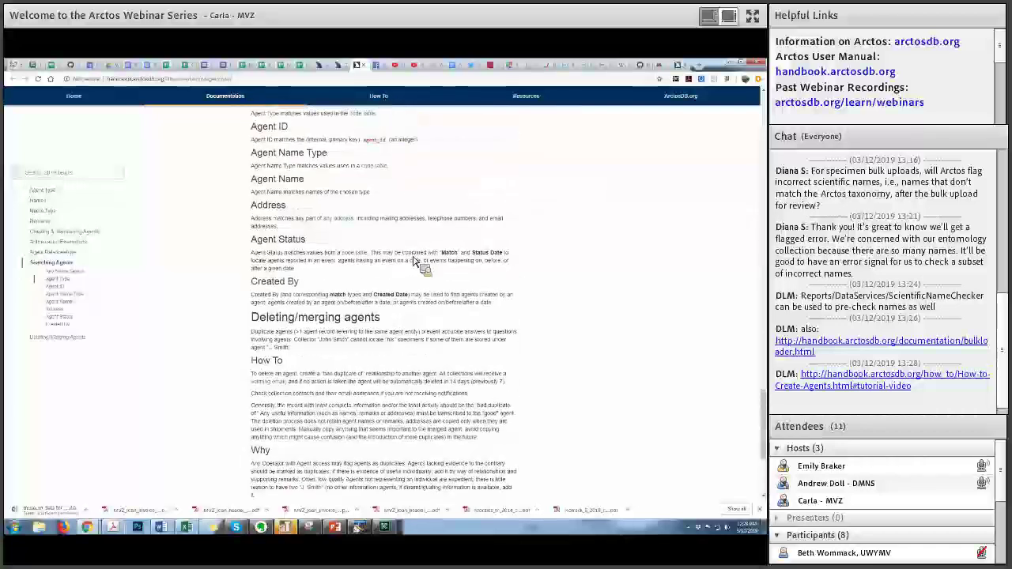
scroll(413, 261, "up", 5)
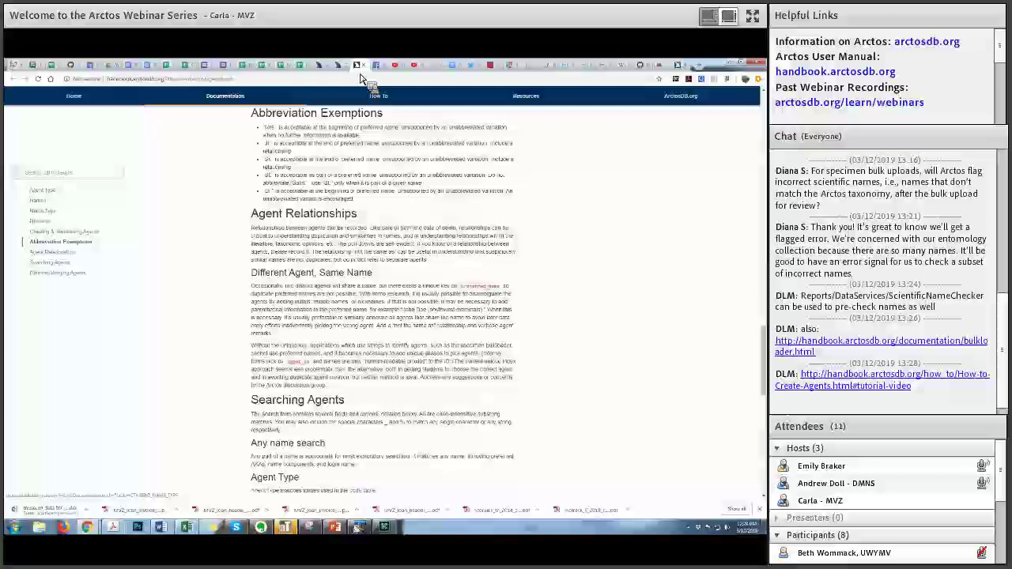
Open the handbook's How To list and examine its guides, checking back briefly on the data entry form.
left_click(342, 74)
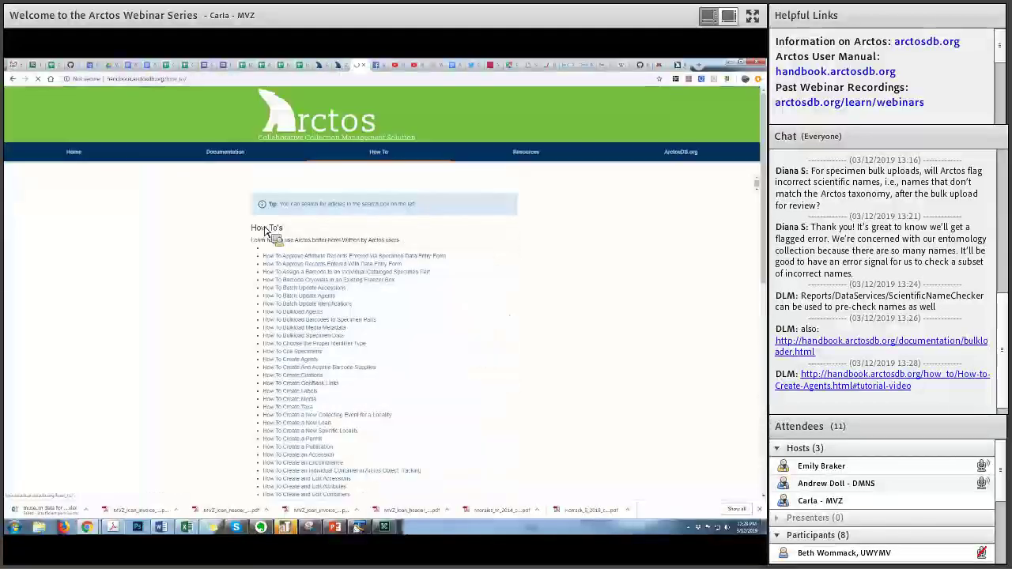
scroll(267, 232, "down", 5)
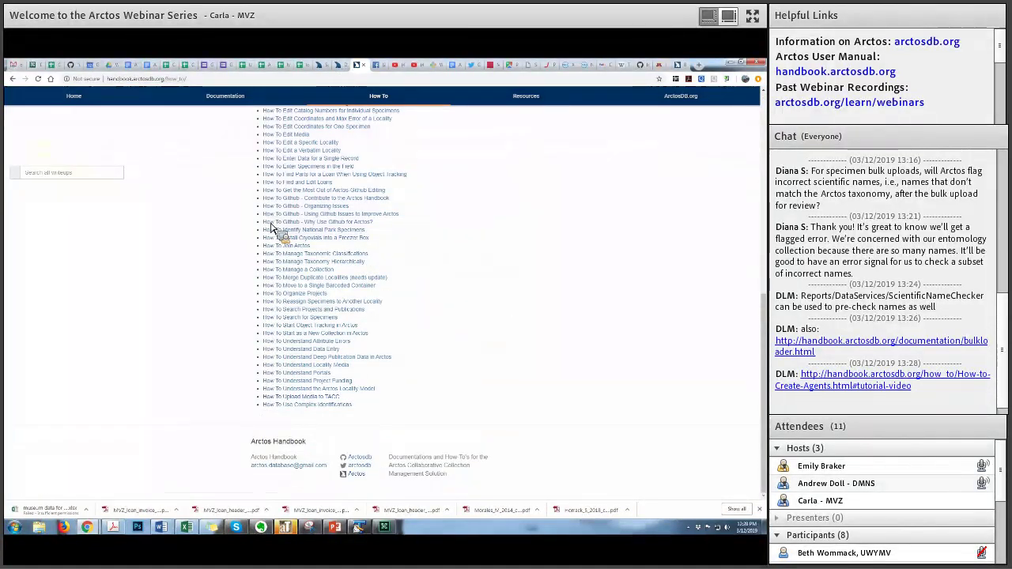
scroll(267, 230, "up", 5)
left_click(339, 64)
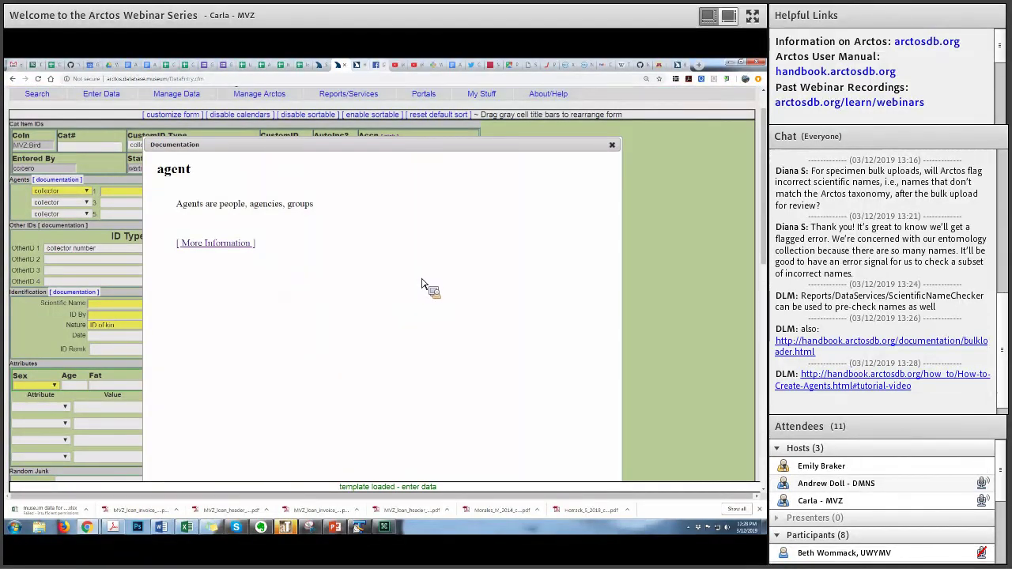
key("ctrl+Tab")
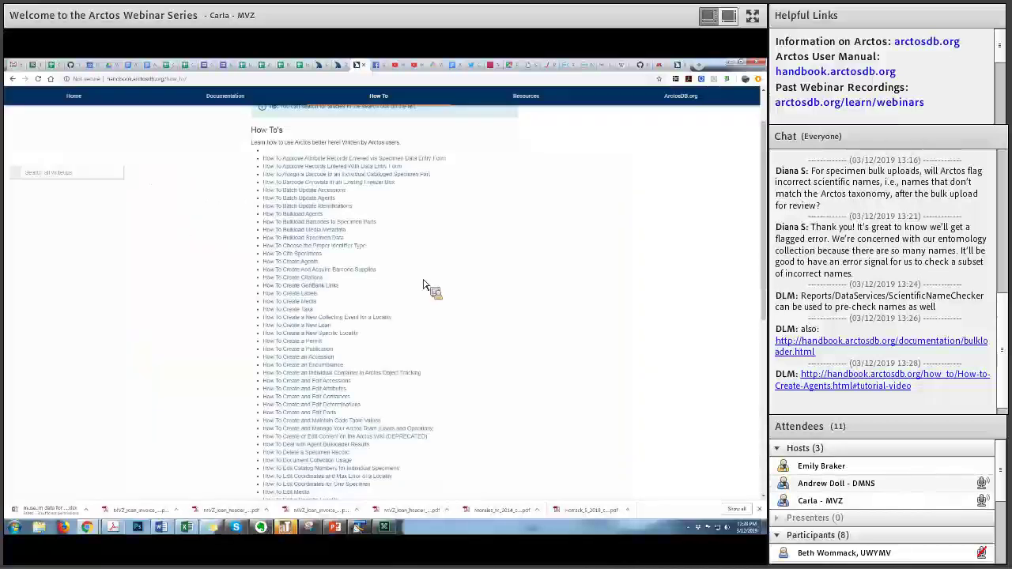
scroll(415, 320, "down", 5)
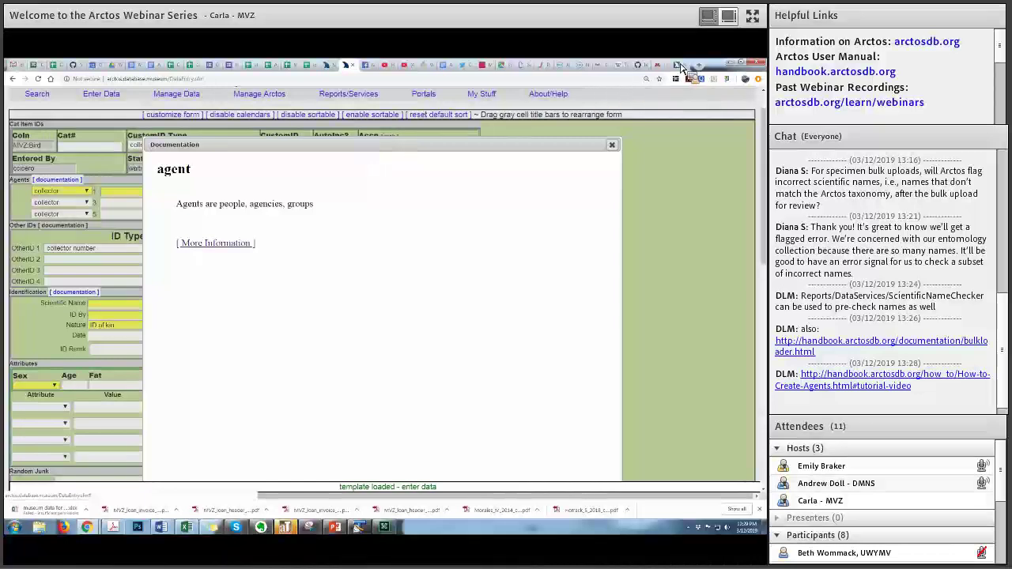
Examine the handbook's Bulkloader page from its introduction into the Fields table, checking back on the data entry form, and dismiss the page search.
scroll(410, 231, "down", 1)
left_click(355, 66)
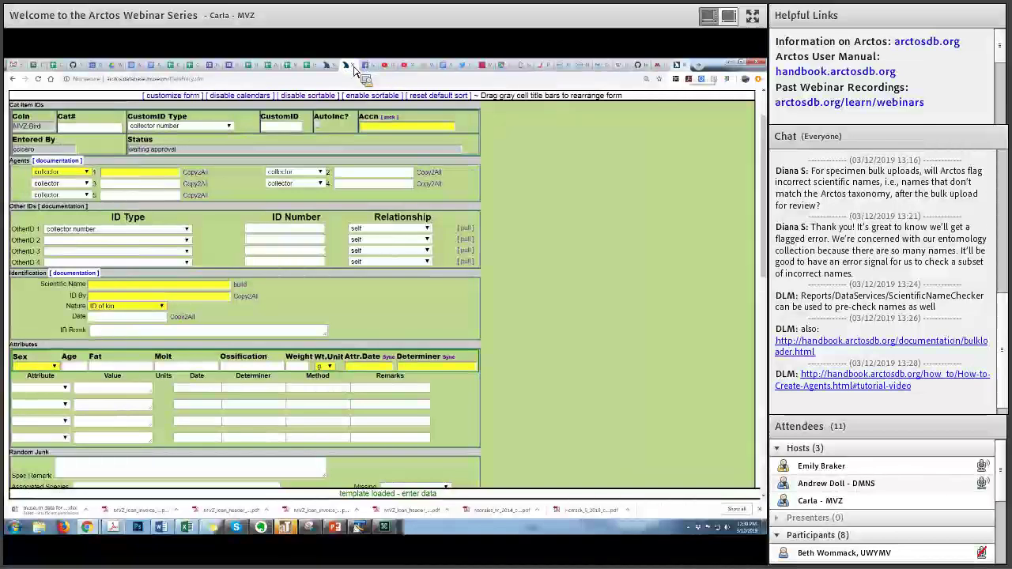
key("ctrl+Tab")
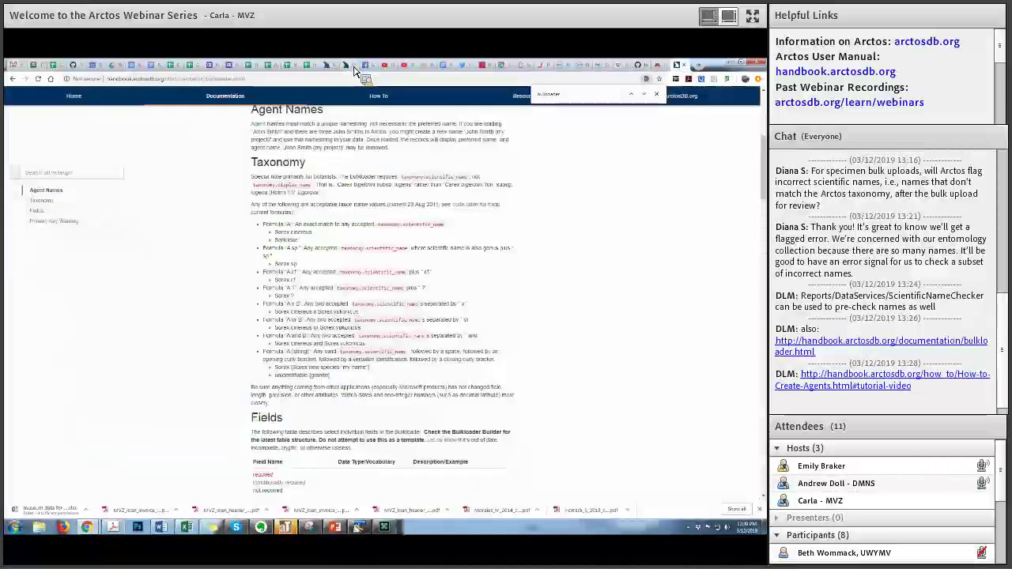
left_click(354, 68)
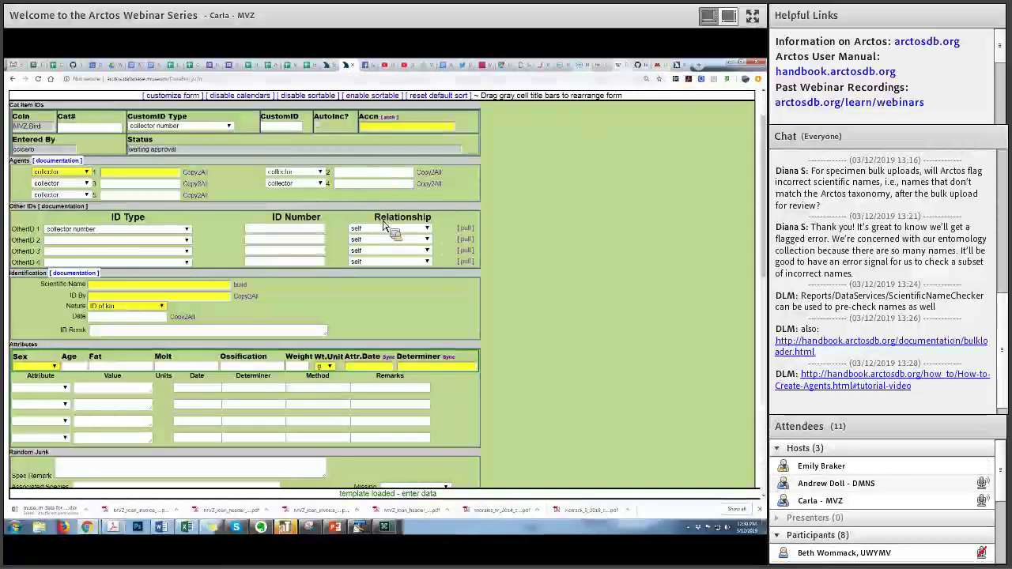
key("ctrl+Tab")
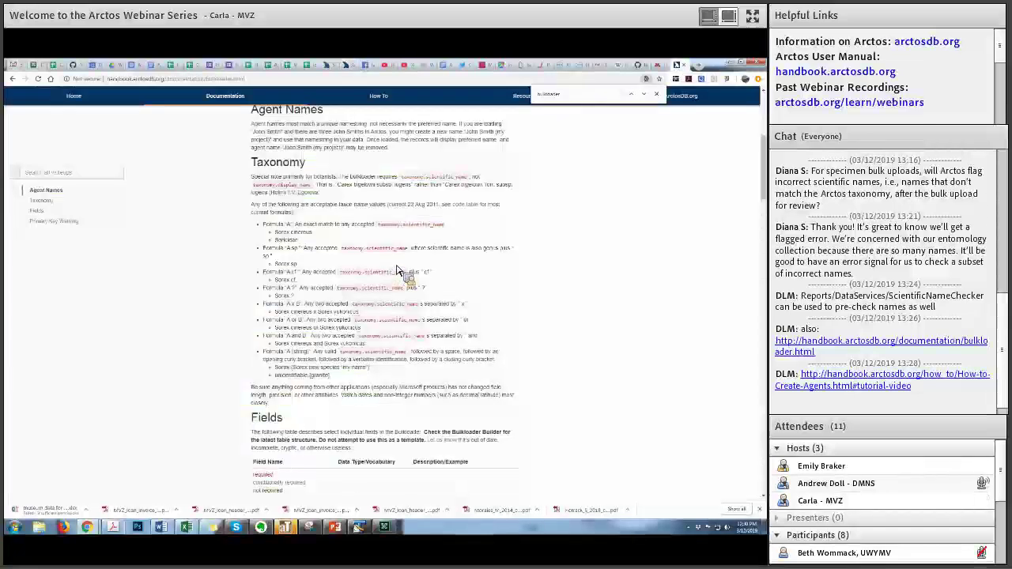
scroll(546, 134, "up", 3)
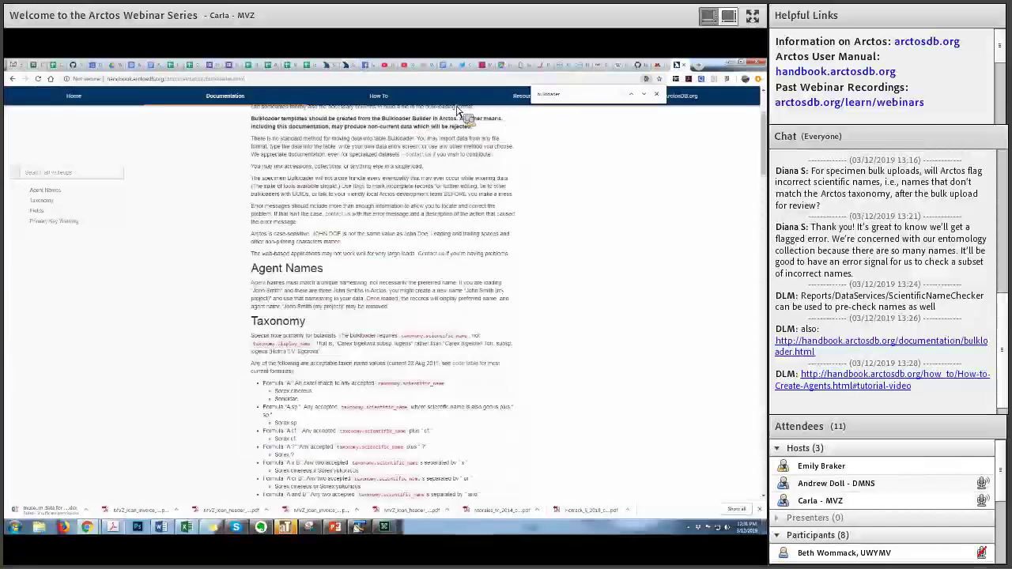
scroll(538, 101, "down", 12)
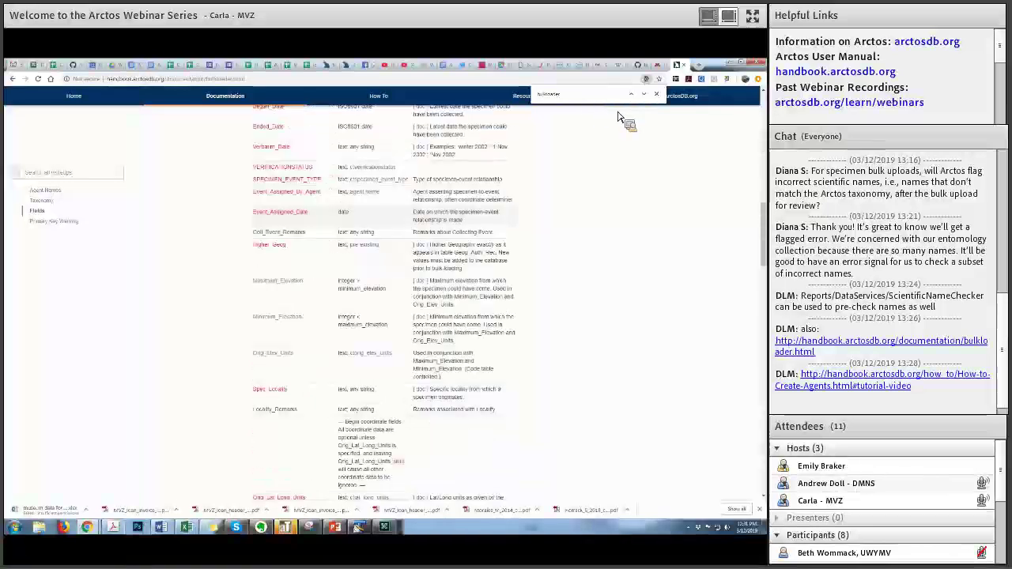
scroll(567, 288, "down", 3)
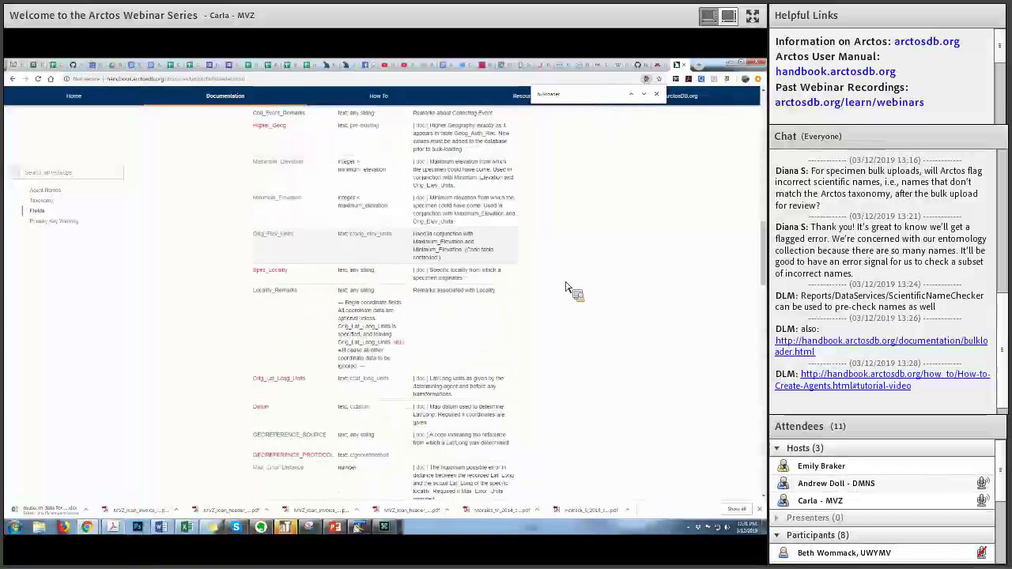
scroll(566, 288, "up", 9)
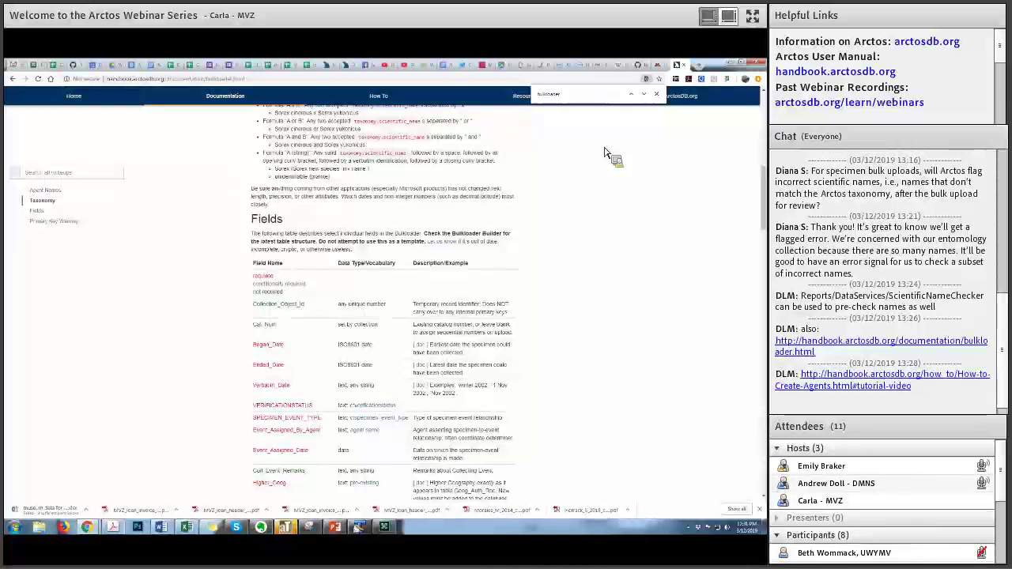
key("Escape")
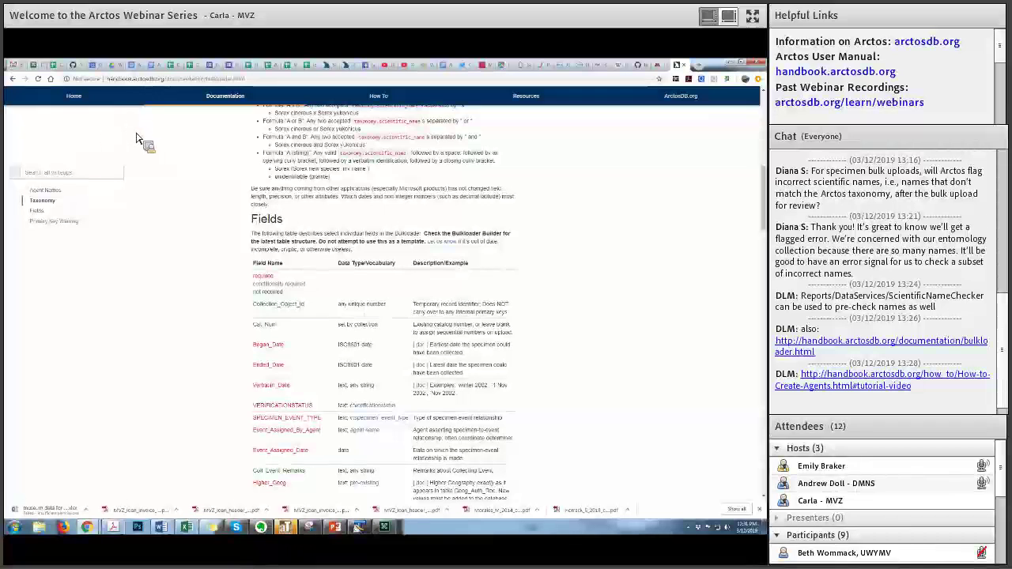
Check the webinar chat in the Adobe Connect meeting, and return to Arctos in Chrome to open the Create Loan form.
left_click(385, 528)
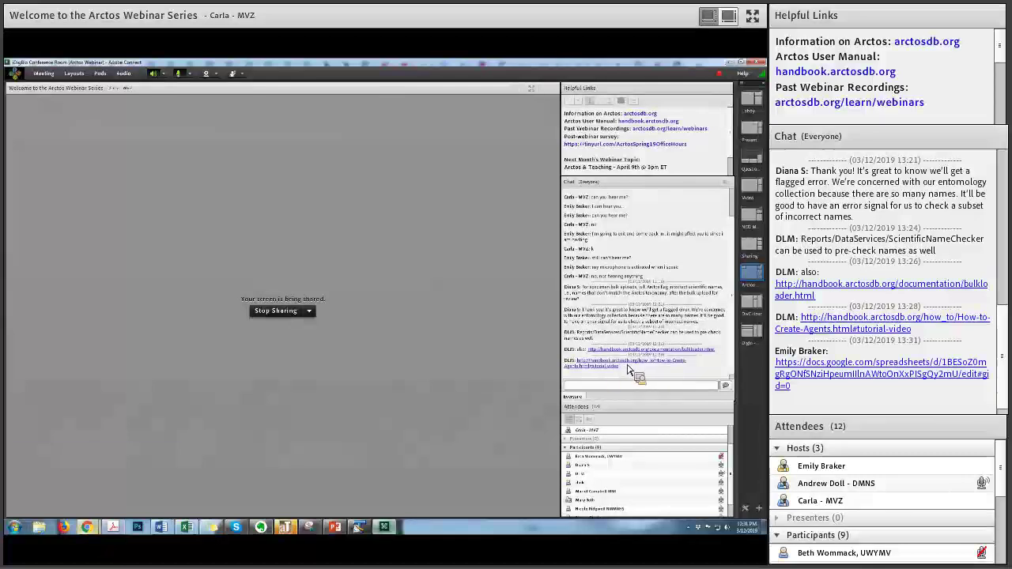
mouse_move(87, 528)
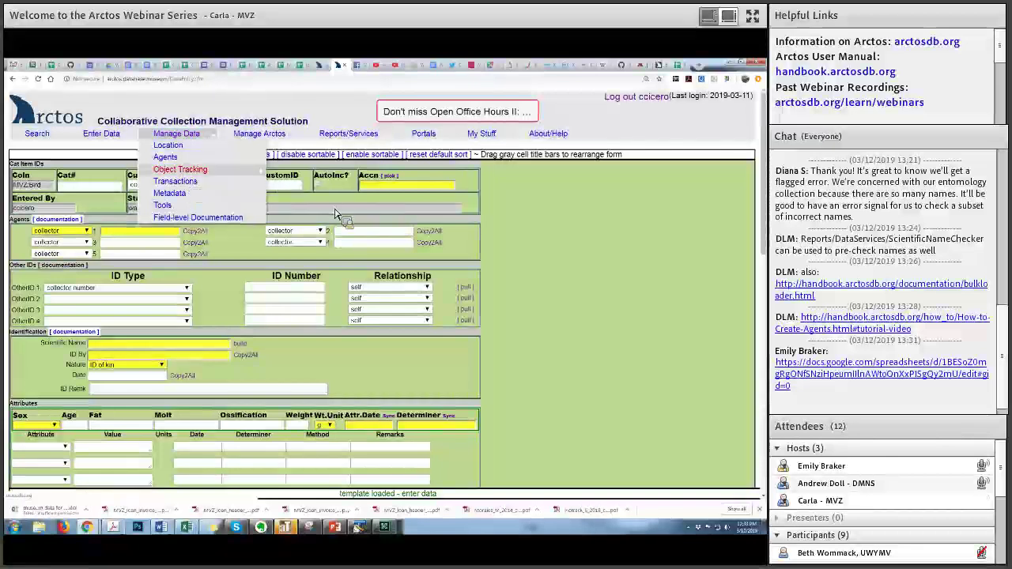
mouse_move(318, 210)
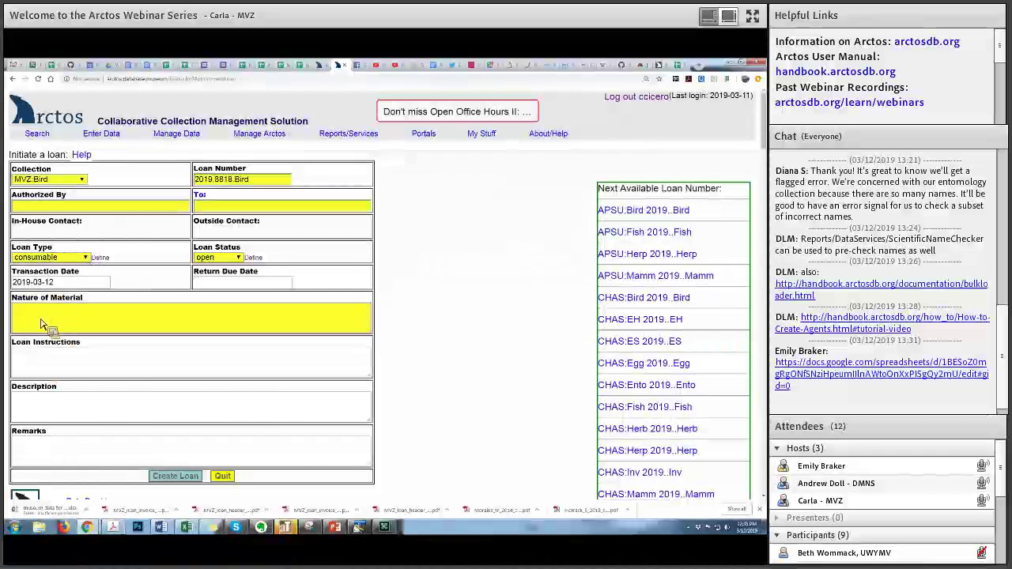
Examine the loan types available for the new MVZ:Bird loan without changing the selection.
key("alt+Down")
key("c")
key("r")
key("d")
key("m")
key("i")
key("c")
key("m")
key("m")
key("t")
key("c")
key("d")
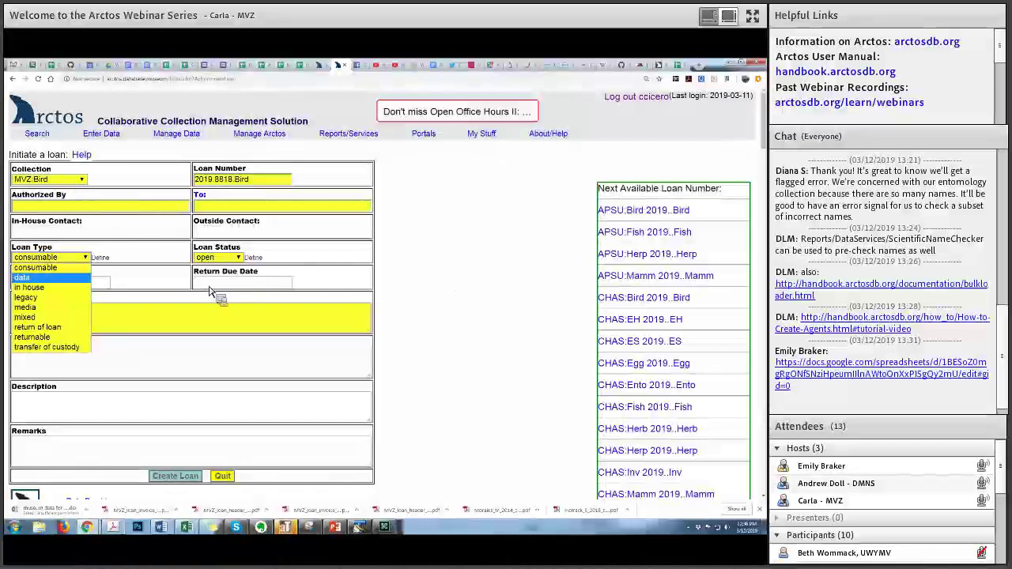
left_click(443, 295)
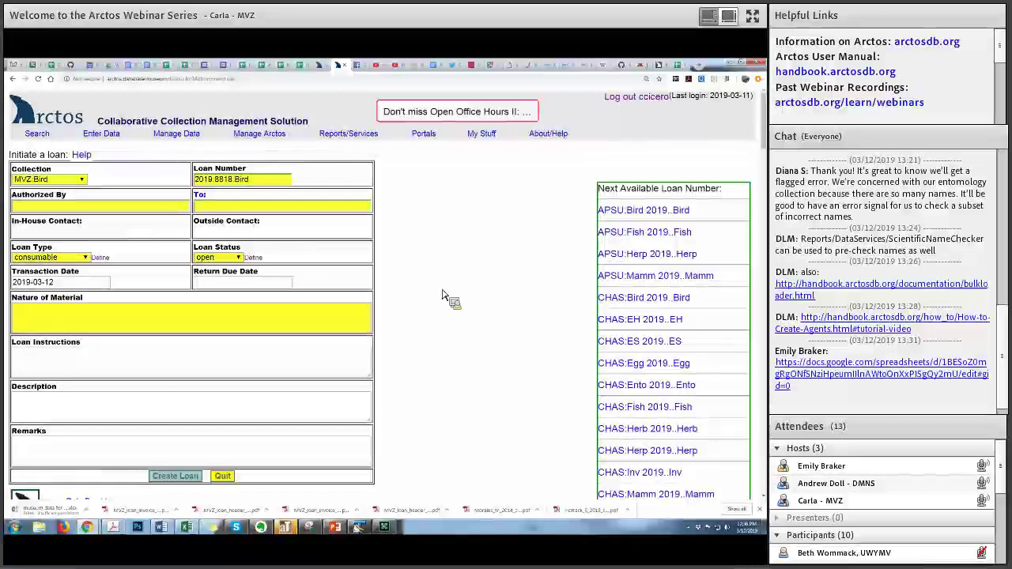
View the loan form's return due date calendar without picking a date, and look over the description and remarks fields.
key("Tab")
scroll(442, 295, "down", 1)
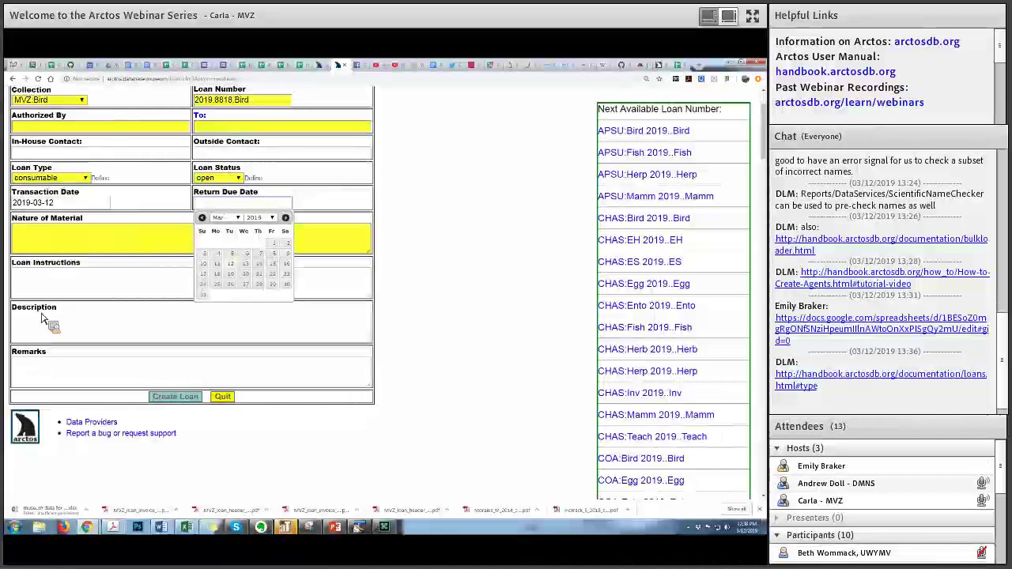
left_click(447, 286)
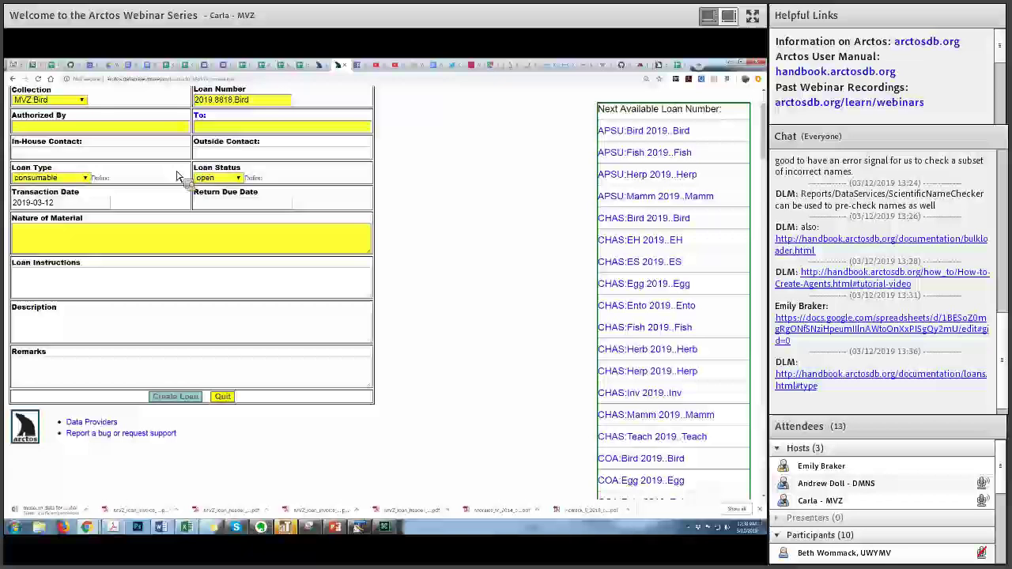
scroll(179, 192, "up", 1)
scroll(316, 195, "up", 2)
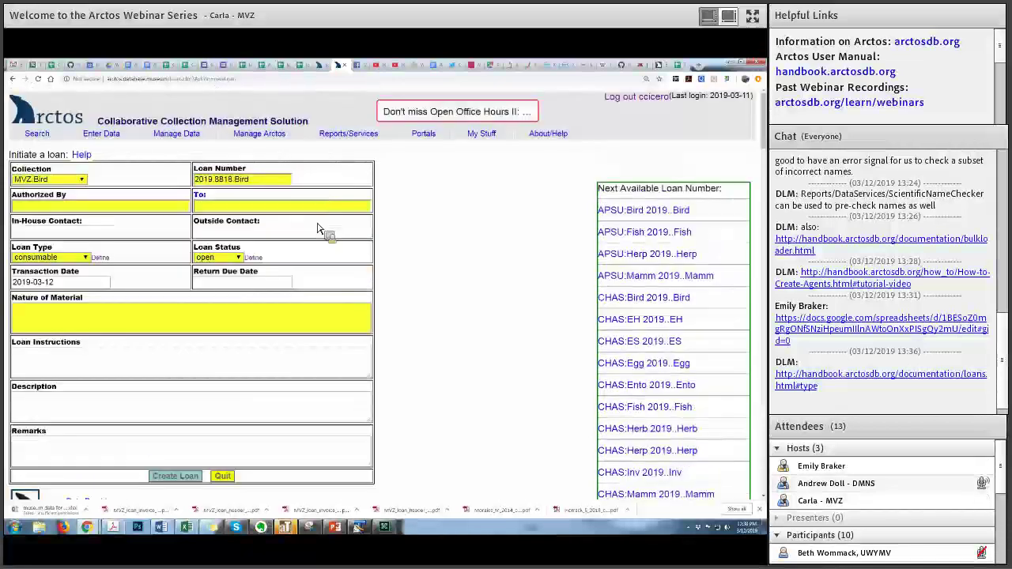
Leave the new loan form, find existing loans by an agent's surname, and open the item search for one of them.
key("alt+Left")
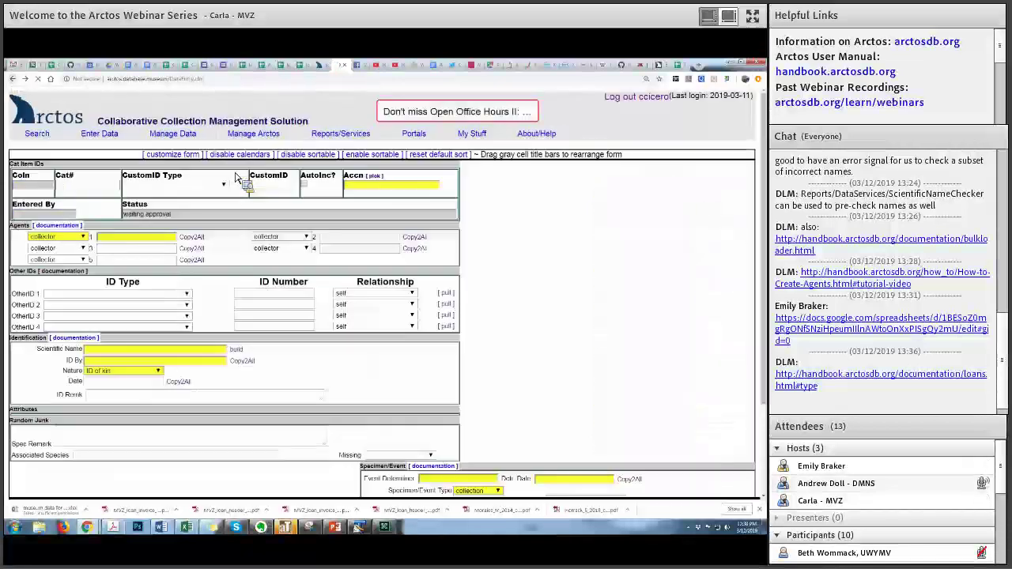
mouse_move(176, 134)
mouse_move(186, 186)
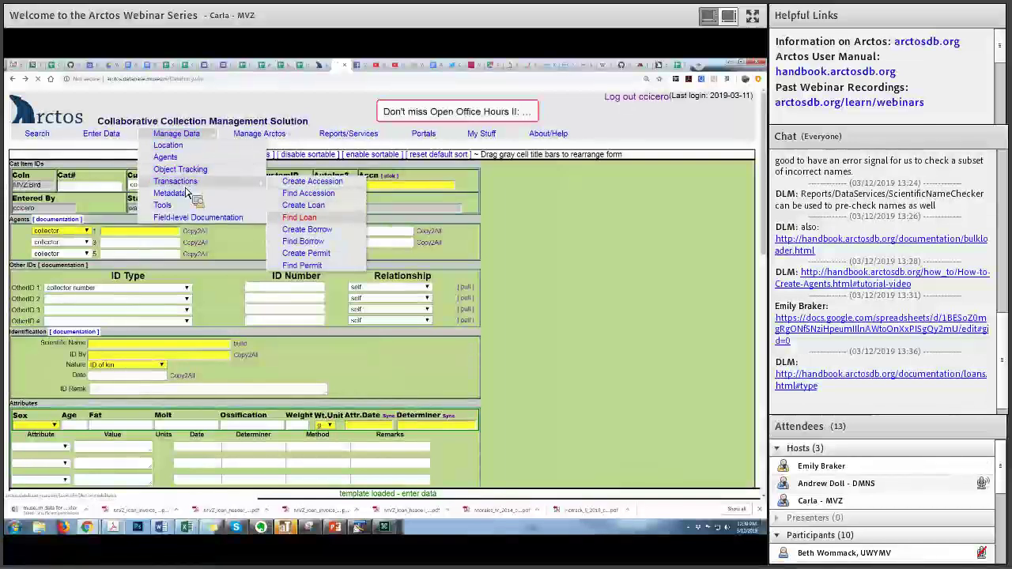
left_click(299, 216)
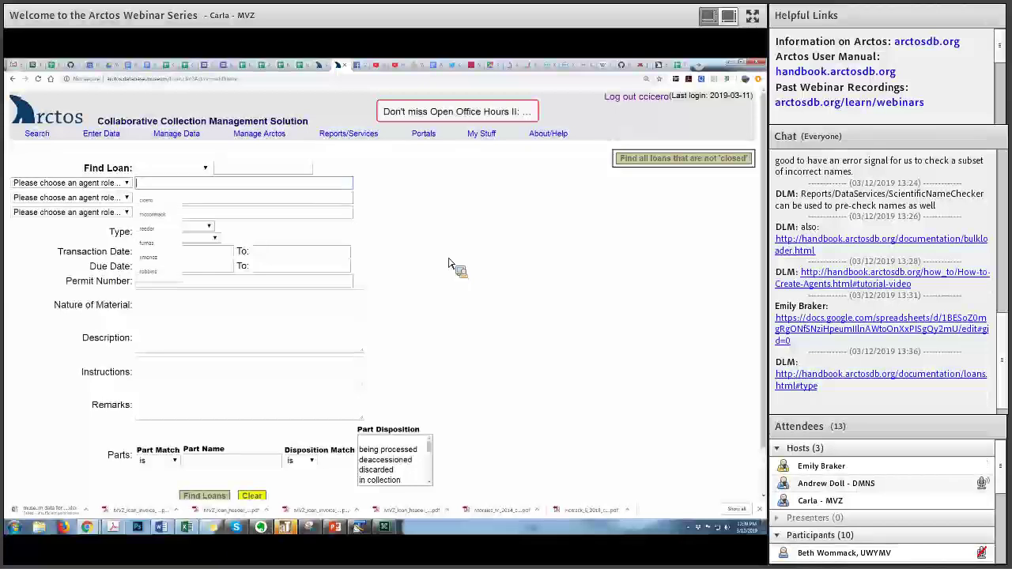
type("bowie")
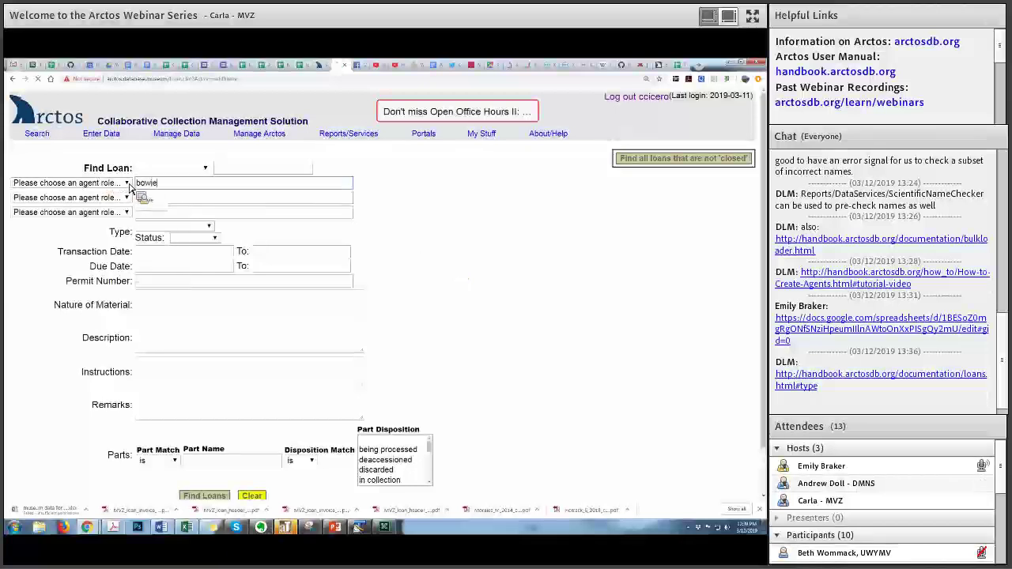
key("Return")
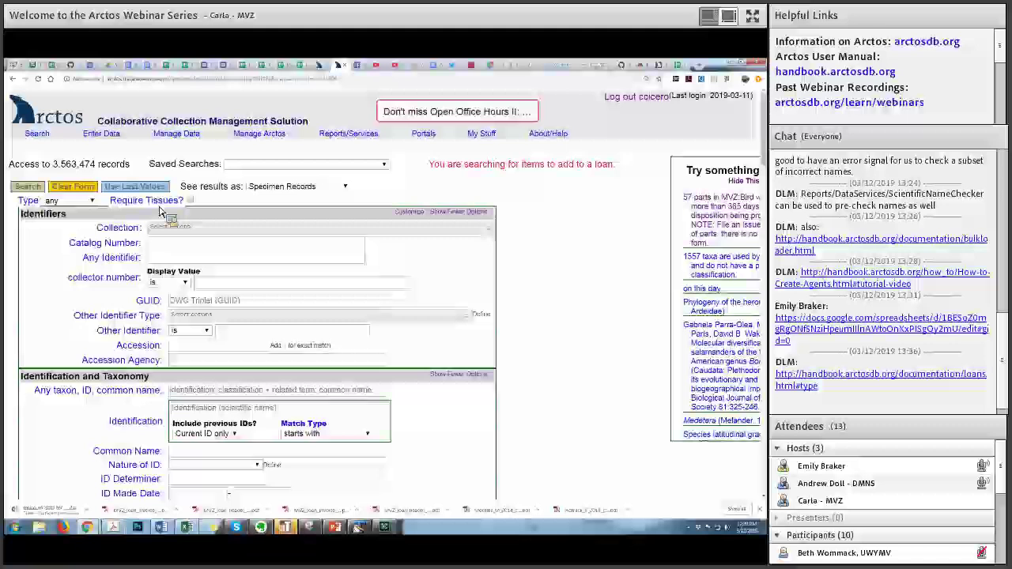
scroll(159, 211, "down", 1)
scroll(159, 212, "down", 1)
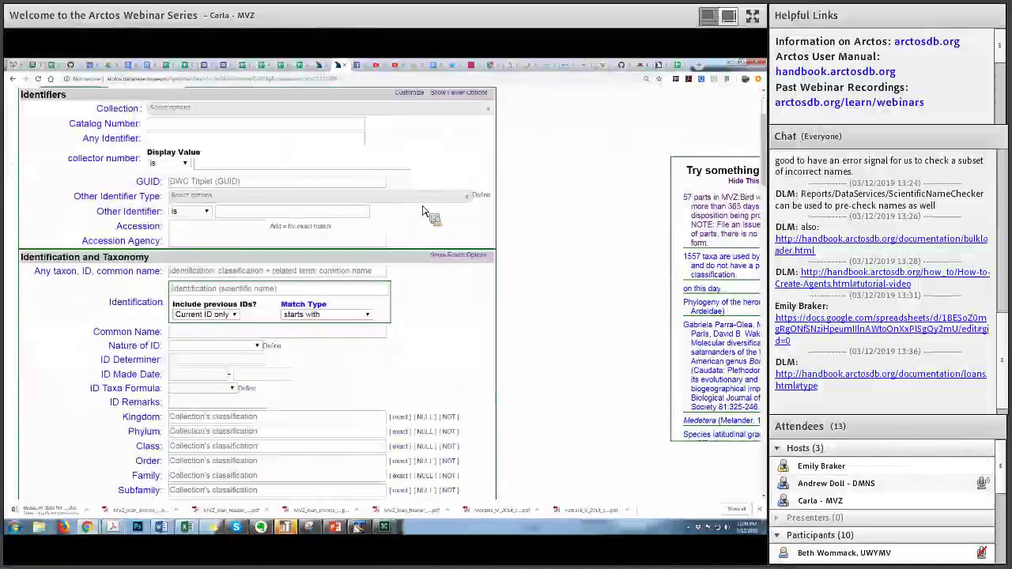
scroll(502, 198, "up", 1)
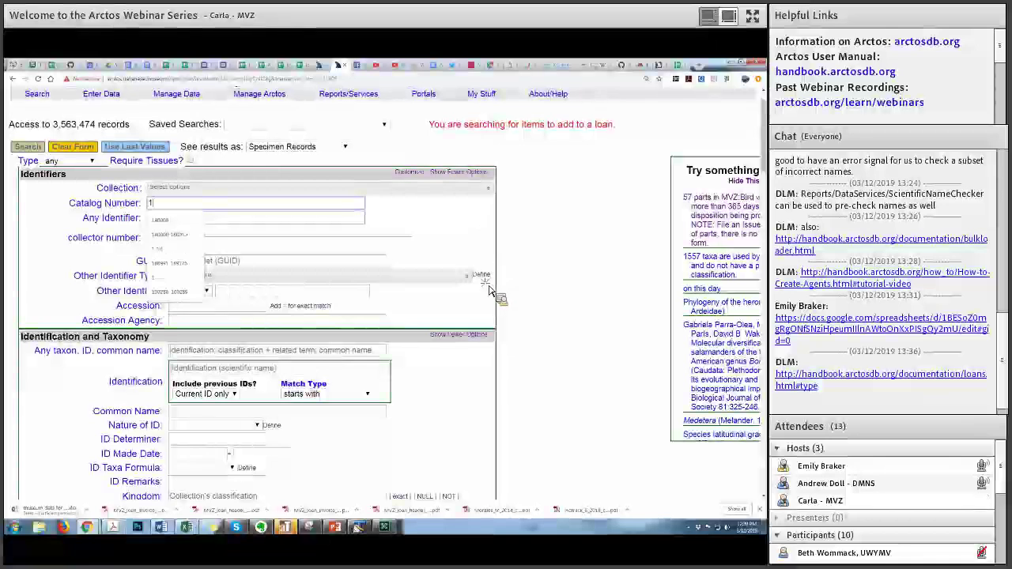
type("180")
key("Down")
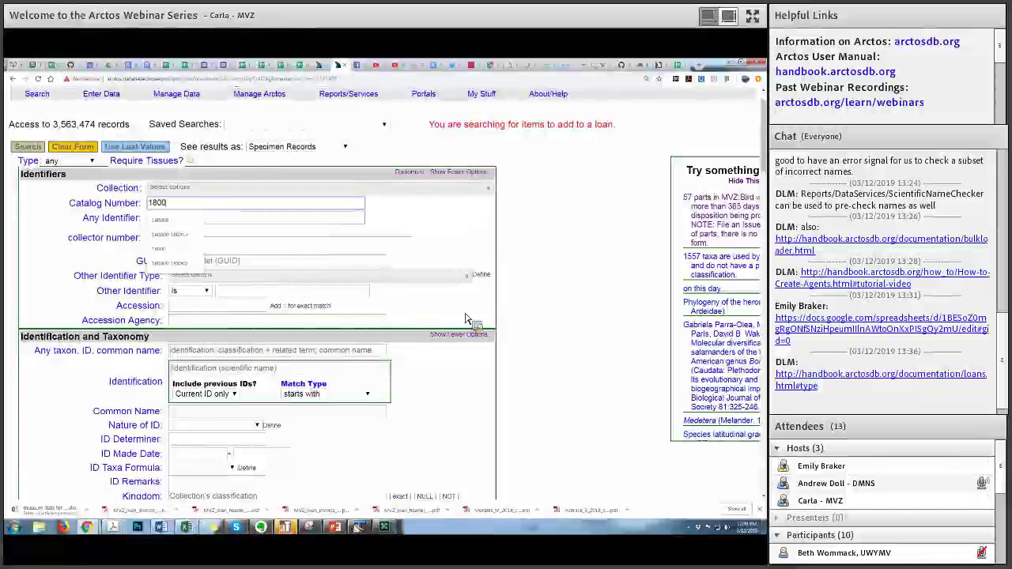
key("Return")
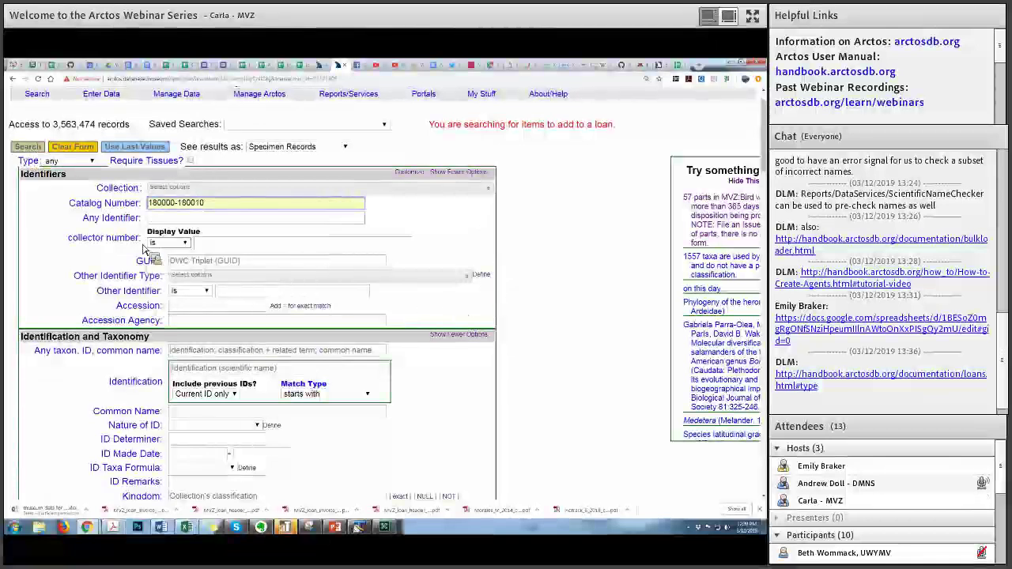
left_click(170, 188)
scroll(170, 239, "down", 2)
scroll(171, 239, "down", 8)
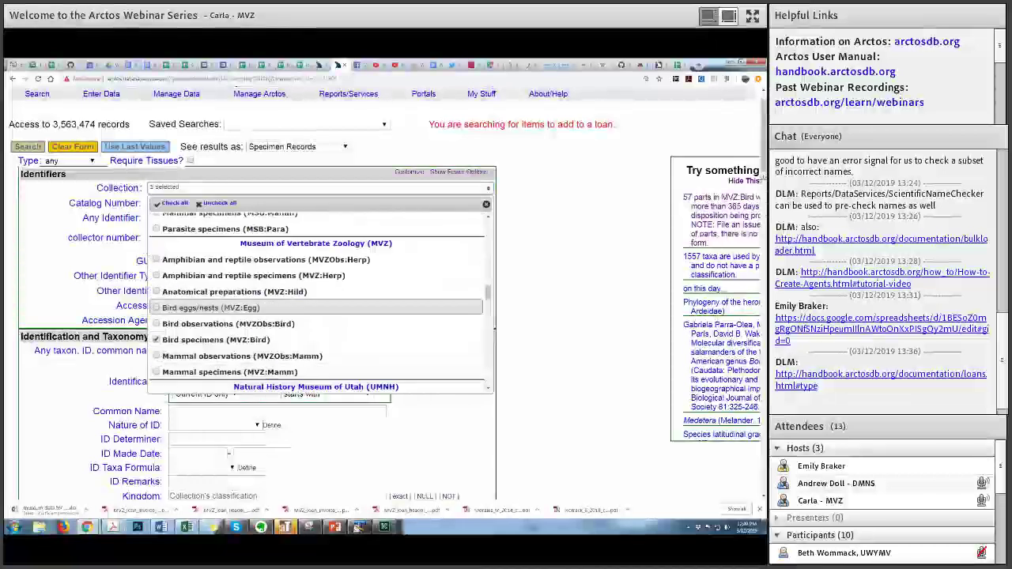
left_click(731, 301)
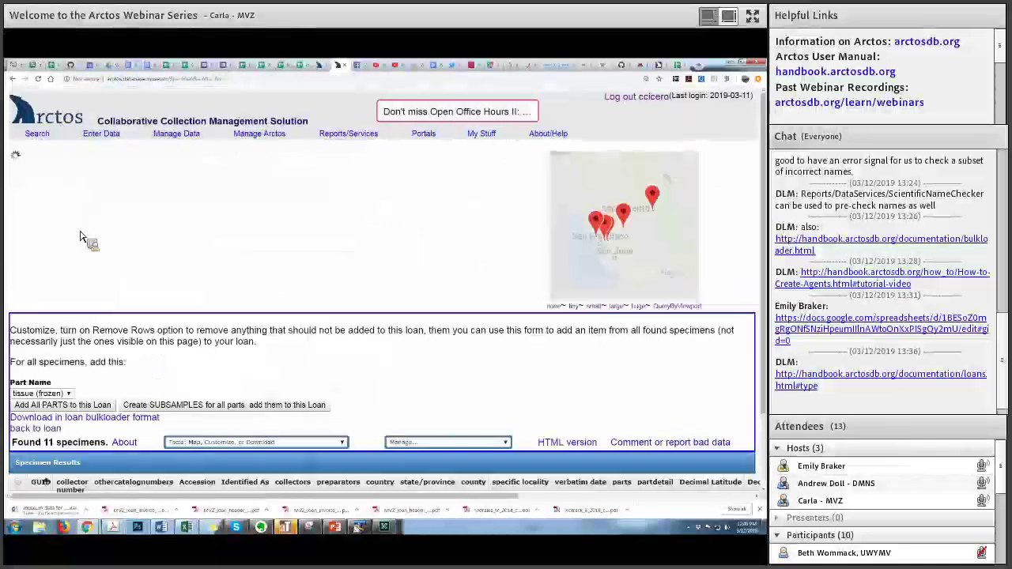
Examine the found specimens' parts and their options for adding them to the loan, individually or all at once.
scroll(190, 356, "down", 3)
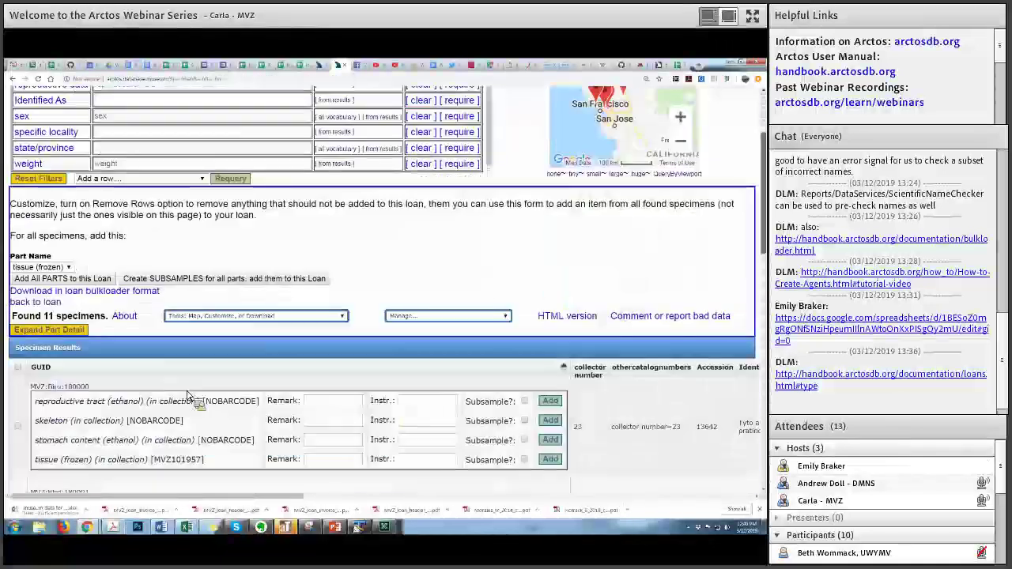
scroll(232, 153, "down", 3)
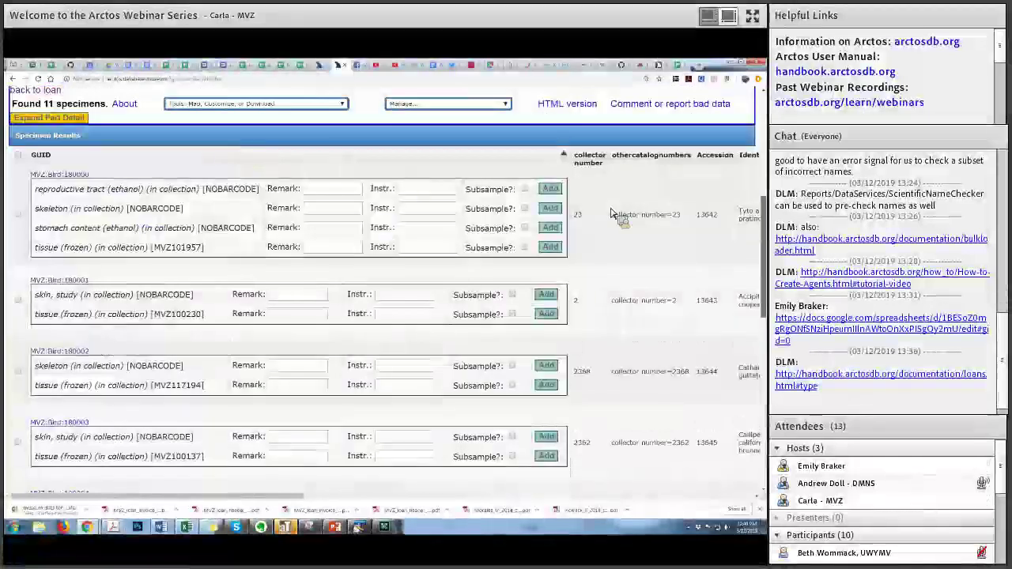
scroll(559, 239, "down", 1)
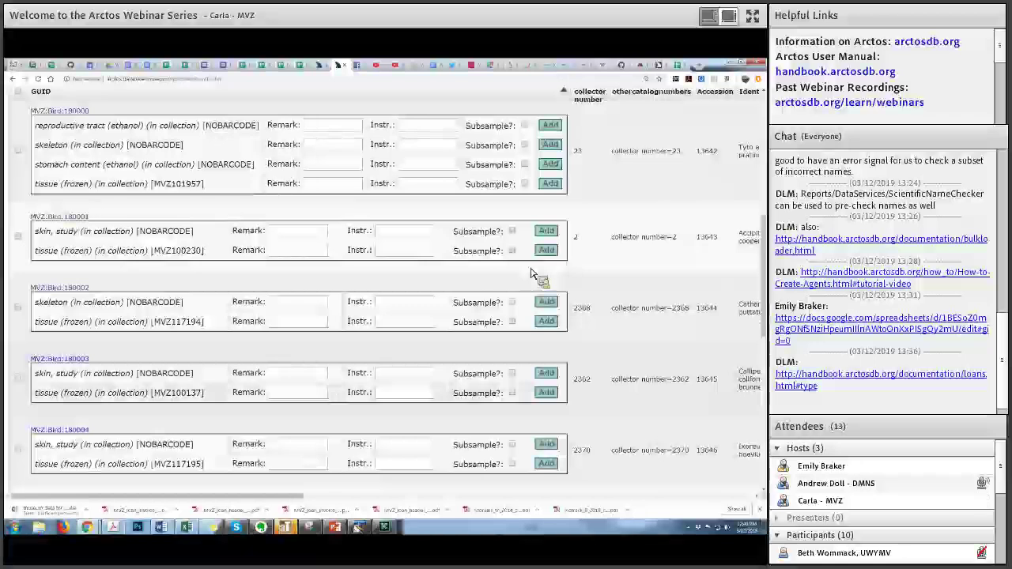
scroll(514, 276, "up", 1)
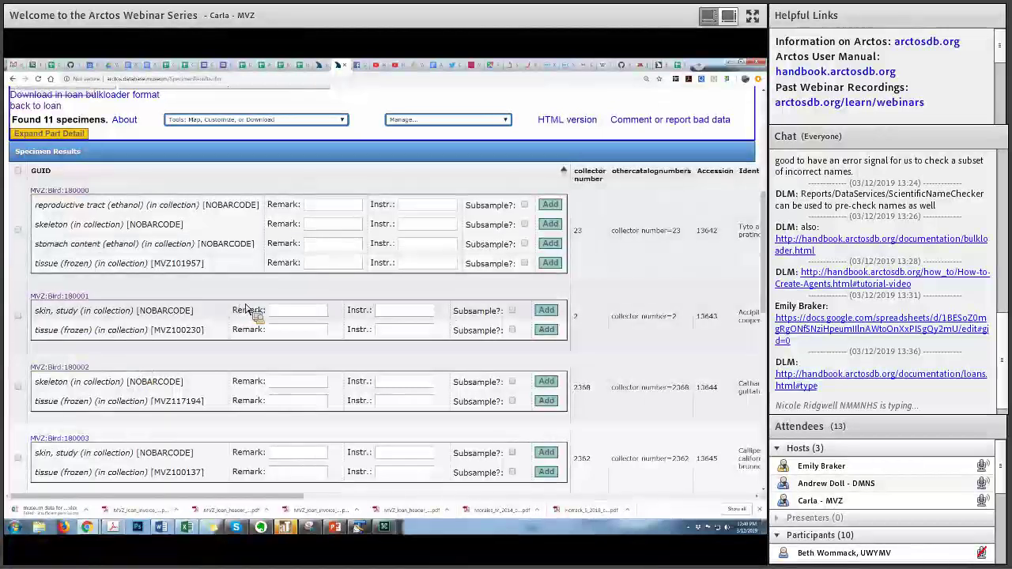
scroll(87, 309, "down", 3)
scroll(317, 301, "up", 8)
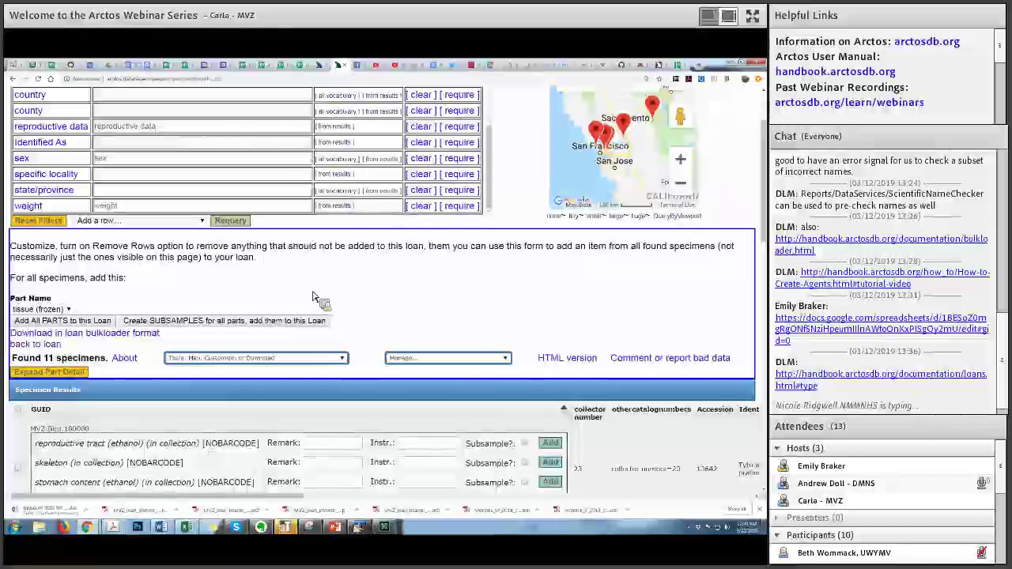
Go back to the loan, open its item review page, and examine the dispositions of the loan items.
scroll(319, 295, "down", 1)
key("Tab")
key("Tab")
key("Return")
scroll(281, 242, "down", 7)
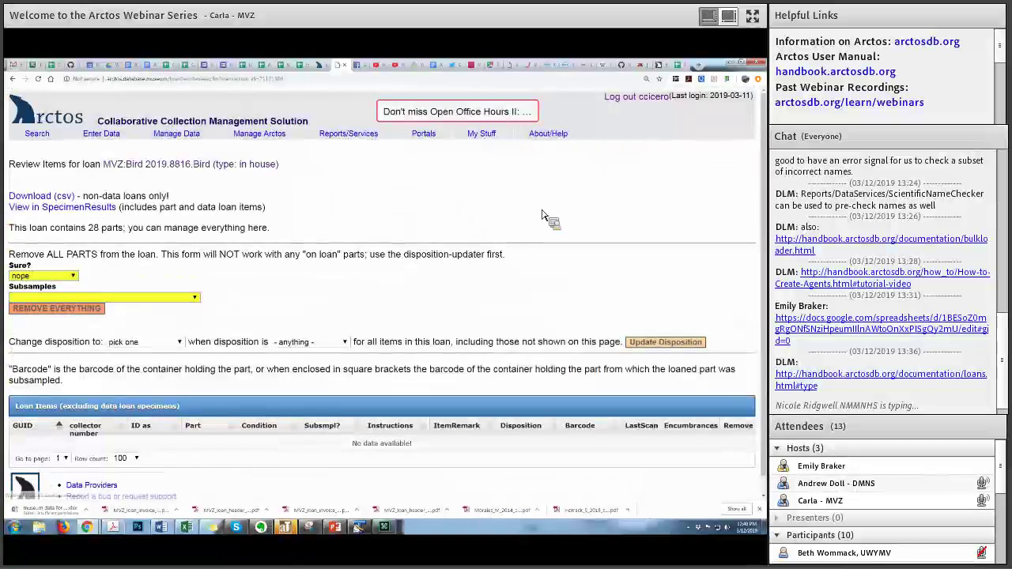
scroll(497, 208, "down", 5)
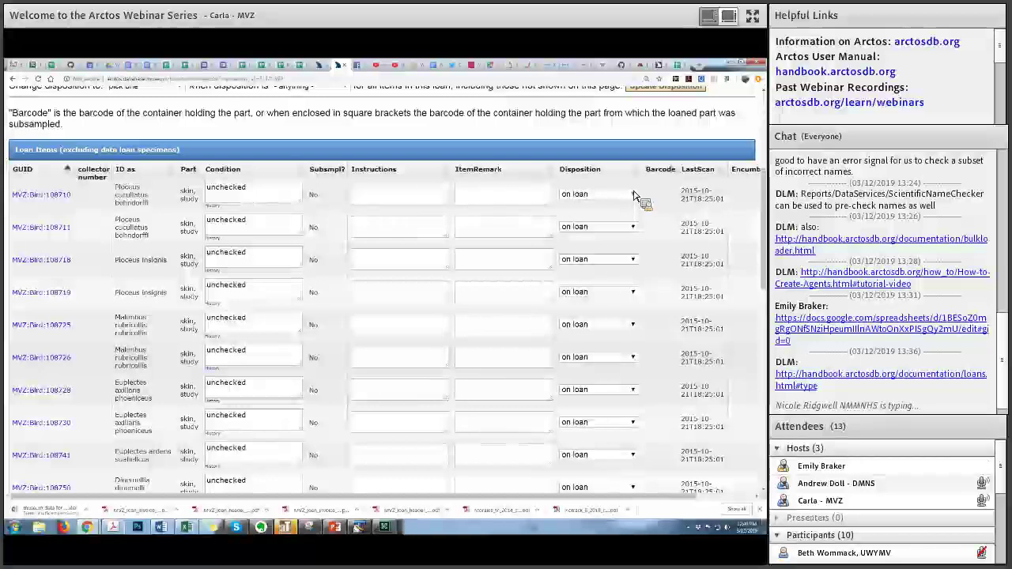
Examine a loan item's disposition options, try "in collection" as the disposition change for all items, and reset it to "pick one".
key("alt+Down")
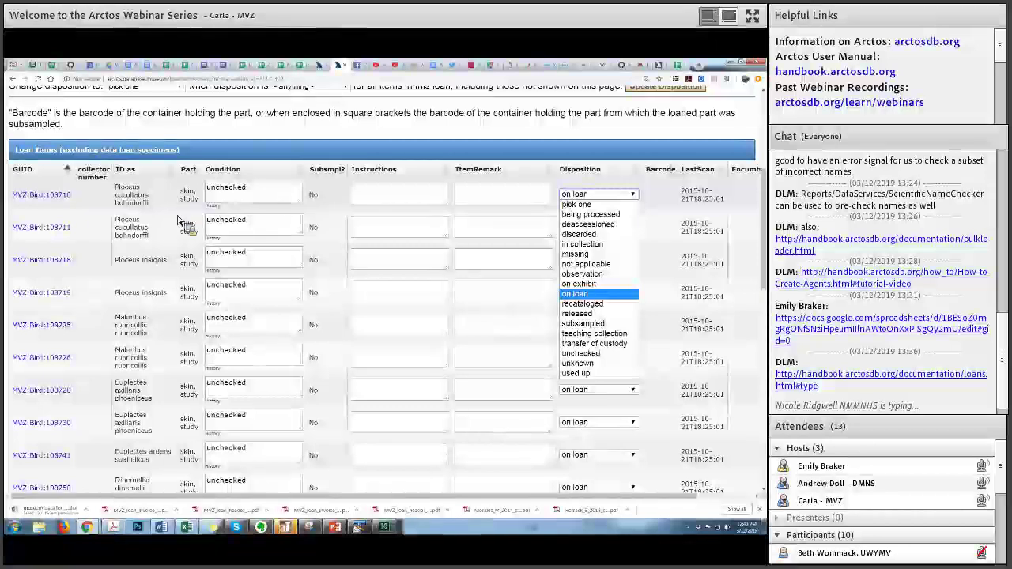
key("Escape")
scroll(183, 208, "up", 3)
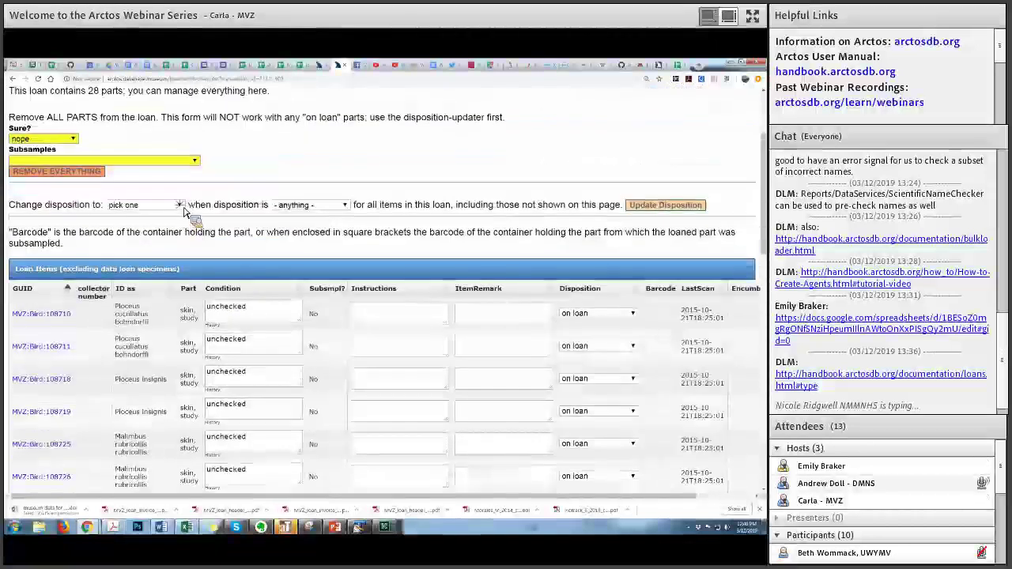
left_click(181, 207)
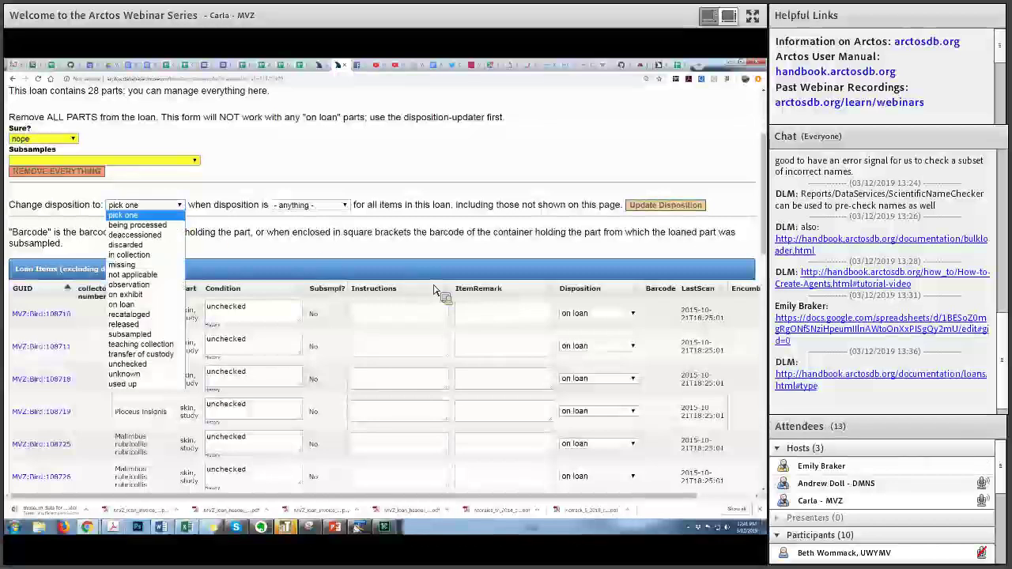
key("i")
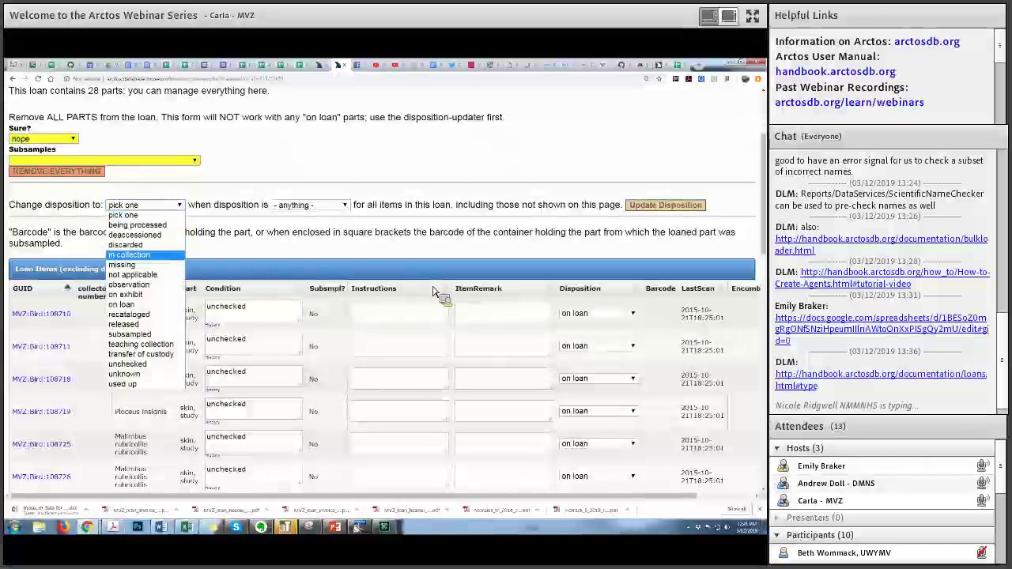
key("Return")
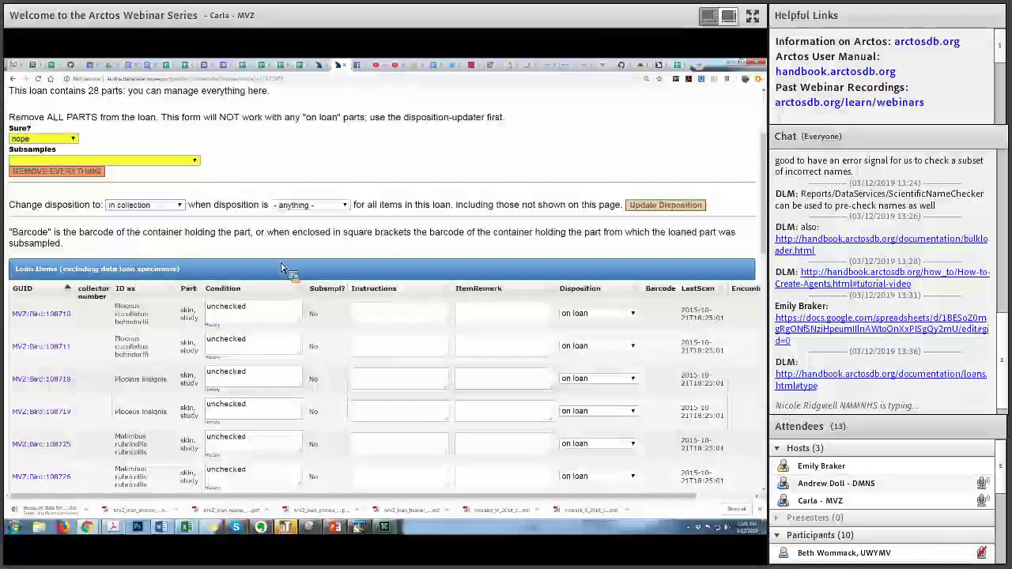
key("alt+Down")
key("p")
key("Return")
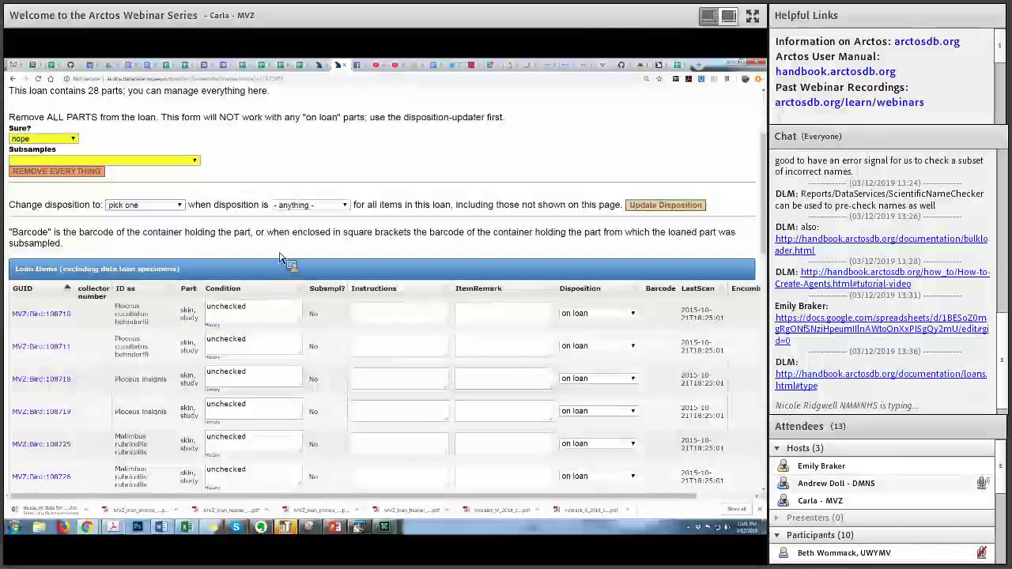
scroll(279, 263, "down", 3)
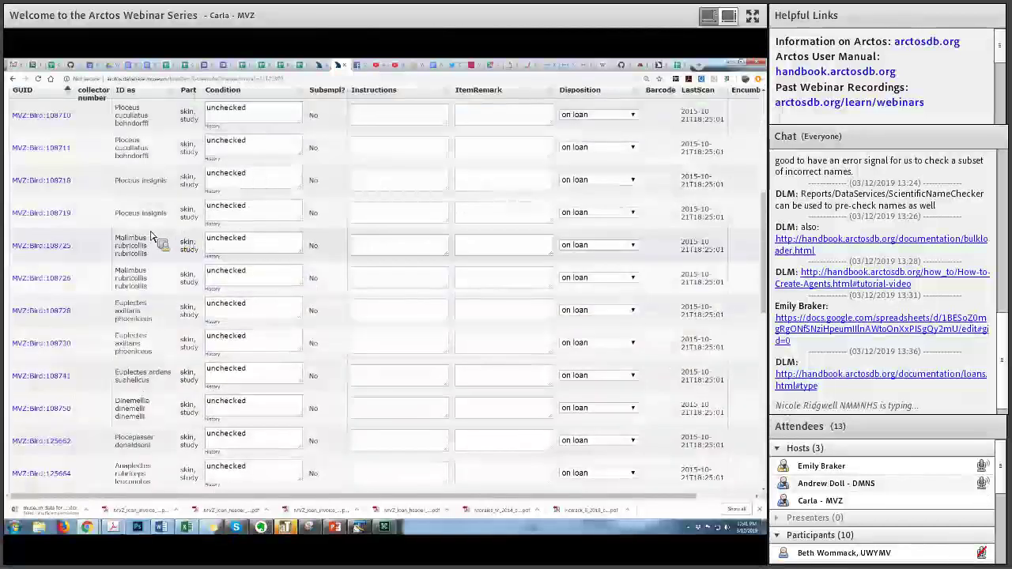
scroll(154, 236, "up", 3)
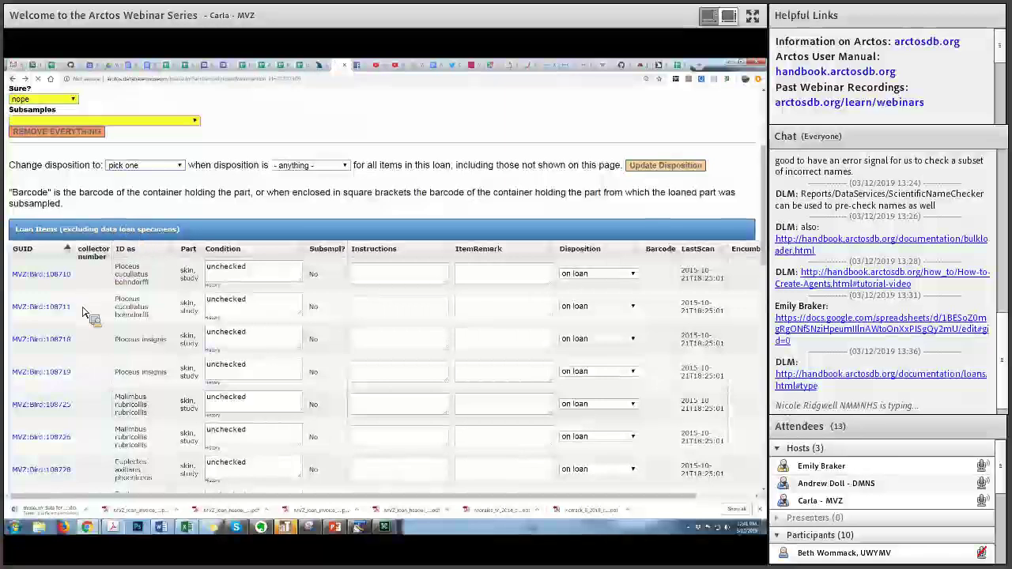
Return to the loan record and open the report printing page with the Any Report print option.
scroll(83, 316, "up", 10)
scroll(88, 336, "down", 2)
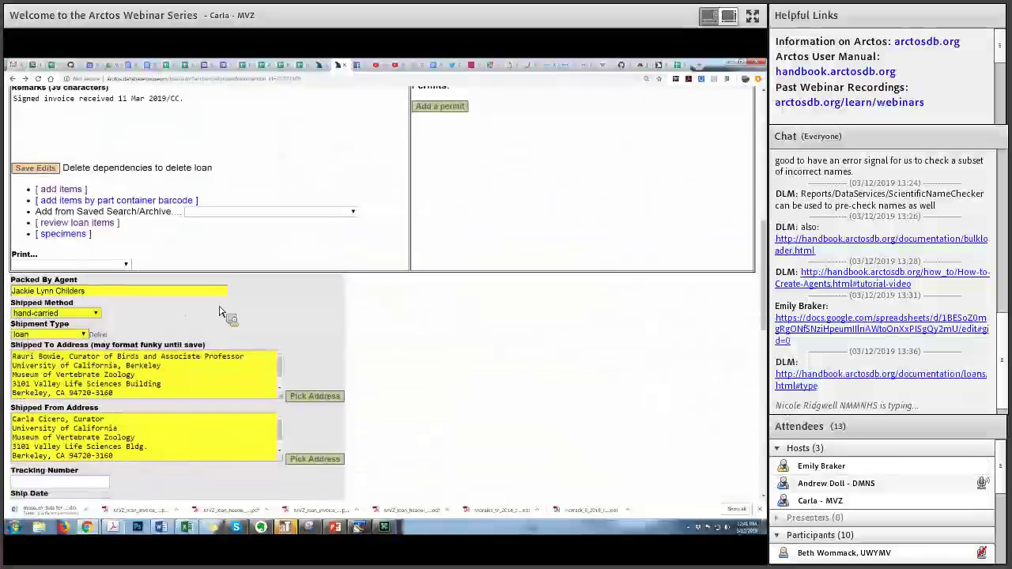
scroll(346, 185, "down", 1)
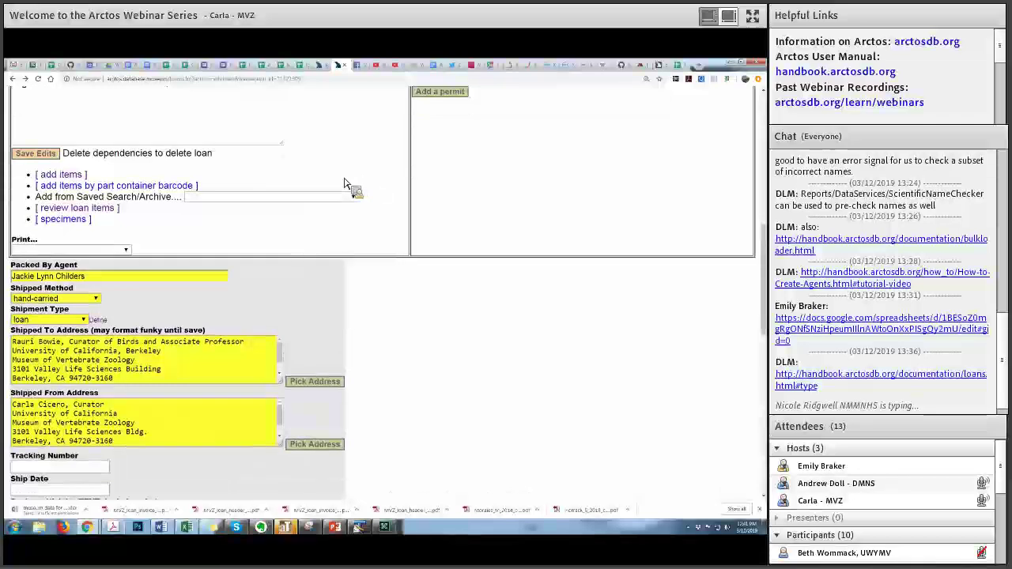
key("alt+Down")
key("Down")
key("Down")
key("Down")
key("Down")
key("Down")
key("Down")
key("Down")
key("Down")
key("Down")
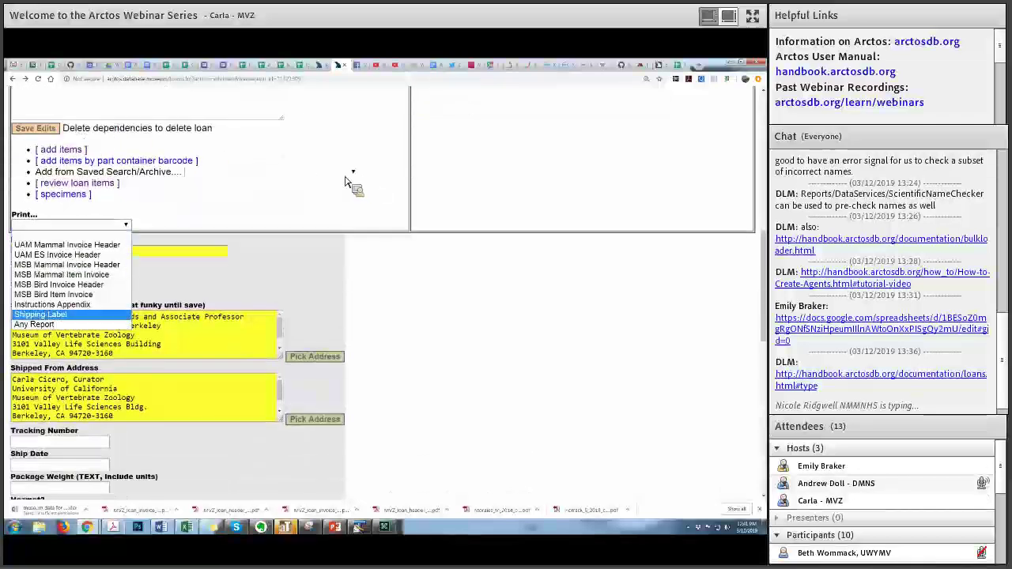
key("Return")
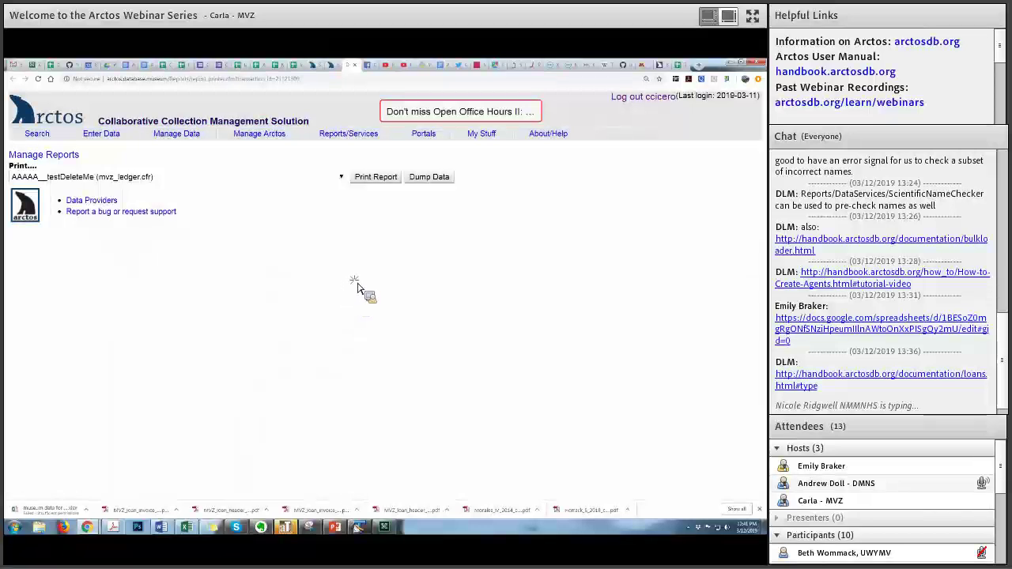
Print the loan's MVZ_Loan_Header report and look over the generated specimen invoice.
key("alt+Down")
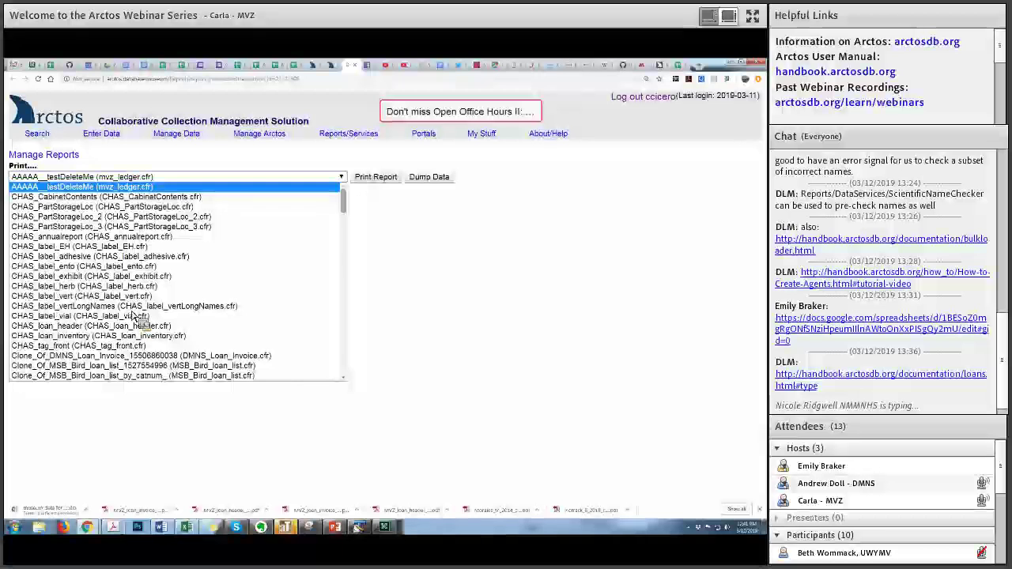
scroll(145, 314, "down", 10)
scroll(145, 314, "down", 5)
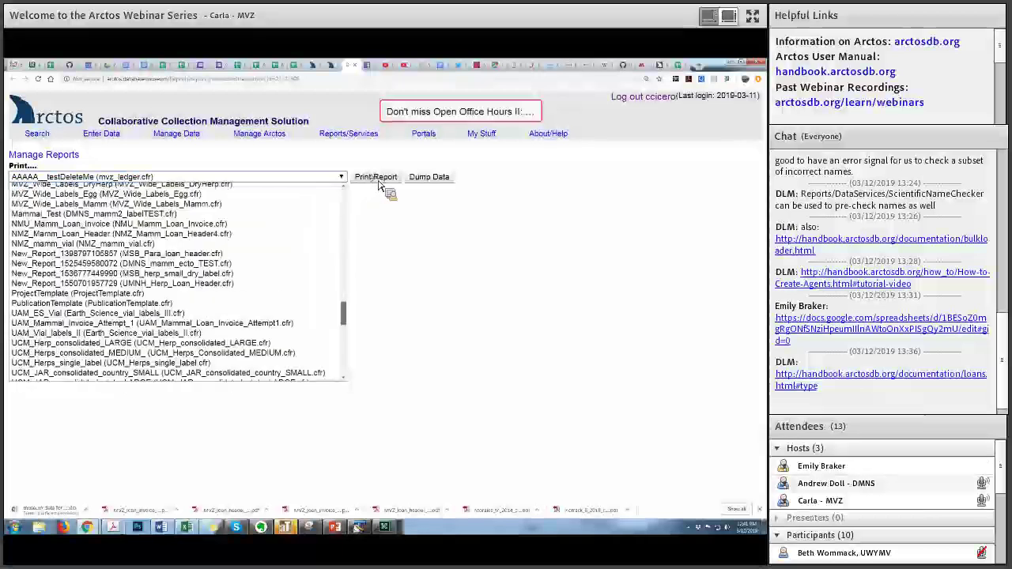
scroll(384, 187, "up", 3)
scroll(447, 235, "up", 3)
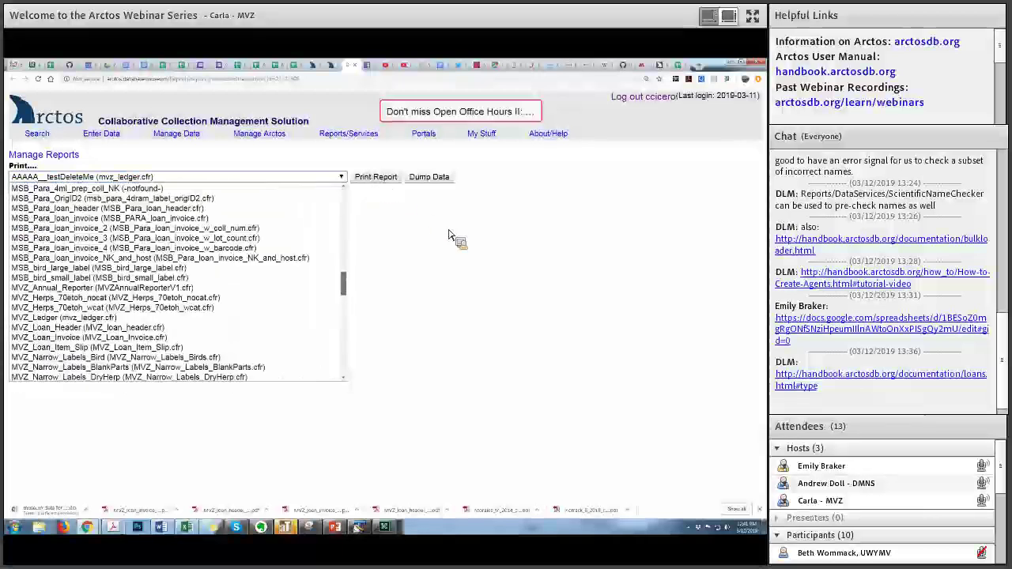
key("Up")
key("Up")
key("Up")
key("Up")
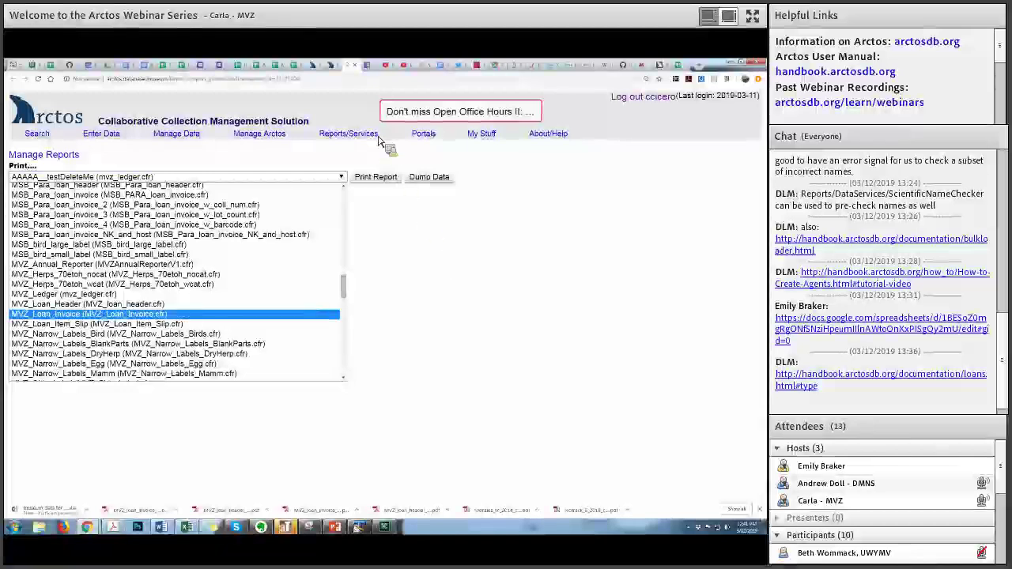
key("Return")
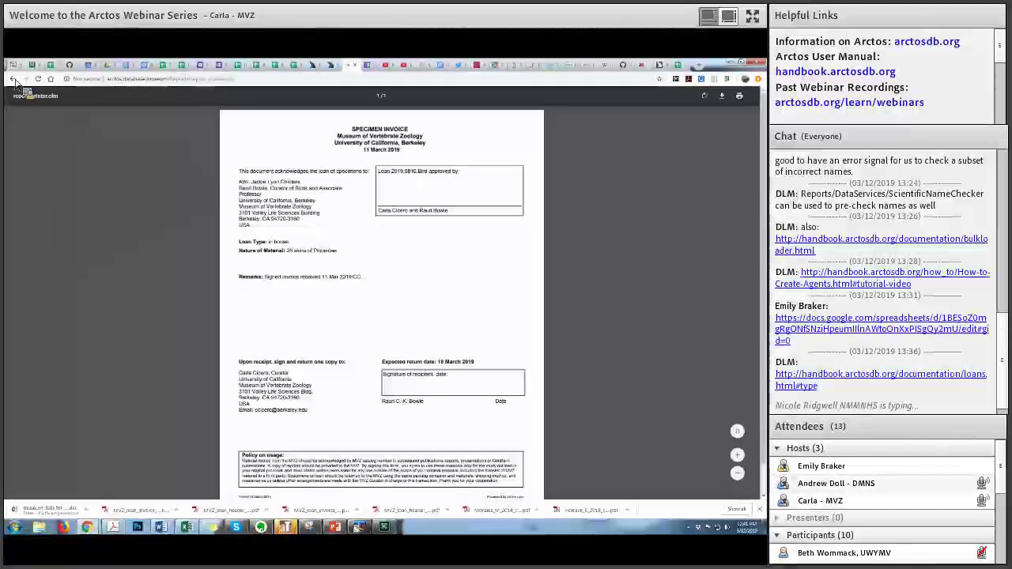
scroll(346, 189, "down", 1)
scroll(342, 261, "up", 1)
scroll(333, 355, "down", 1)
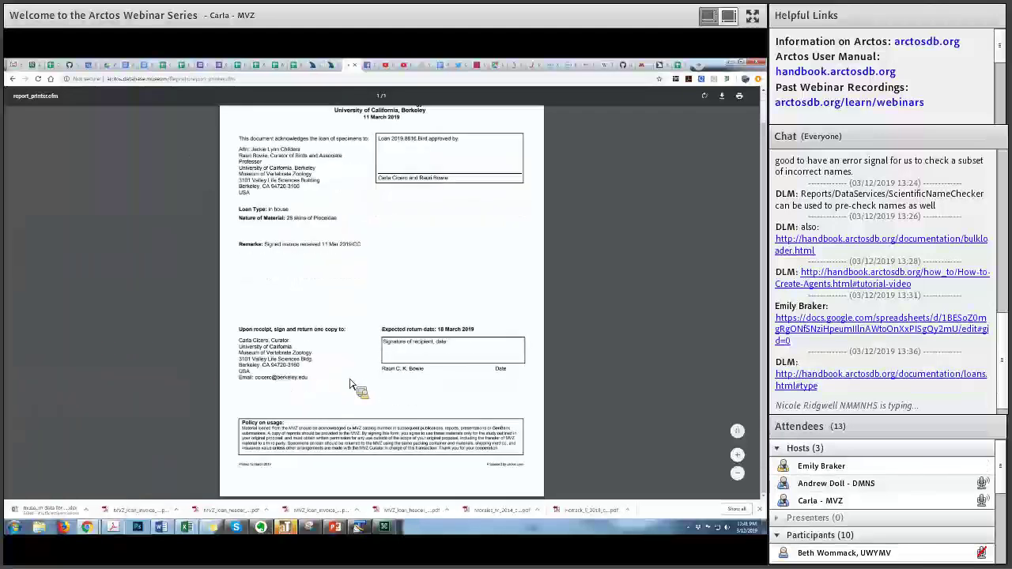
scroll(348, 385, "up", 2)
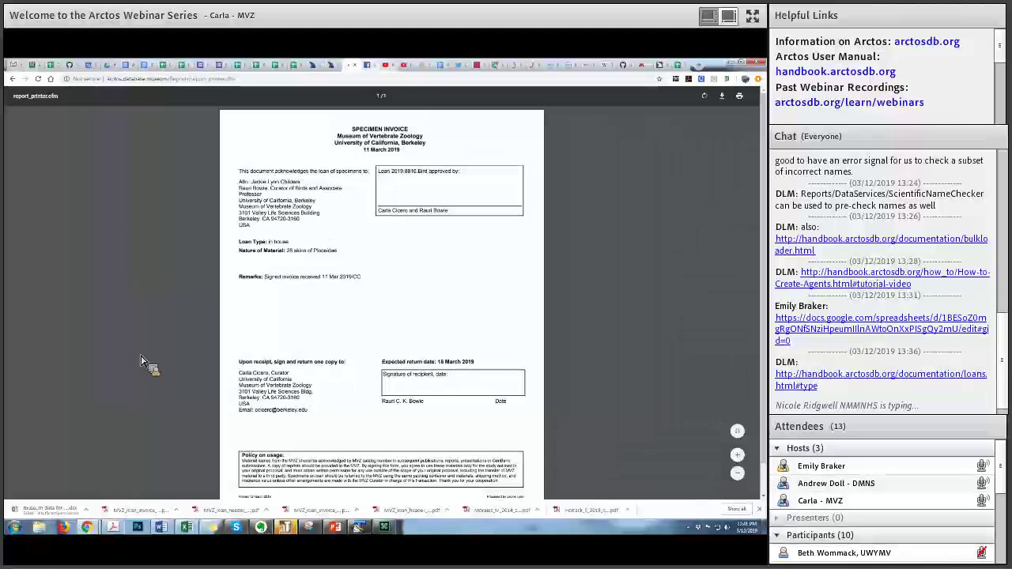
Go back to the report selection, print the MVZ_Loan_Invoice report, and look over its itemized specimen pages.
key("alt+Left")
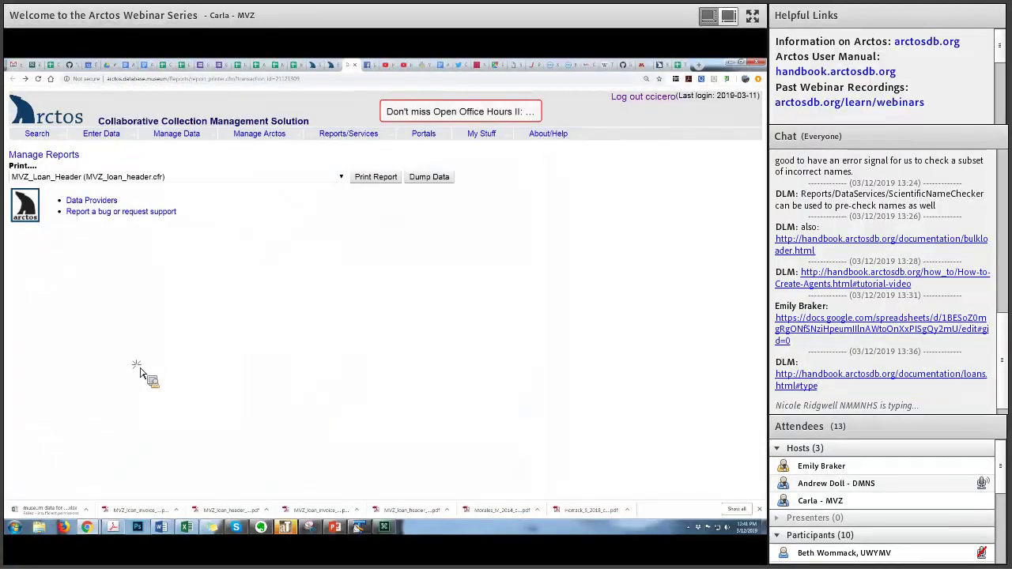
left_click(340, 177)
key("Down")
key("Down")
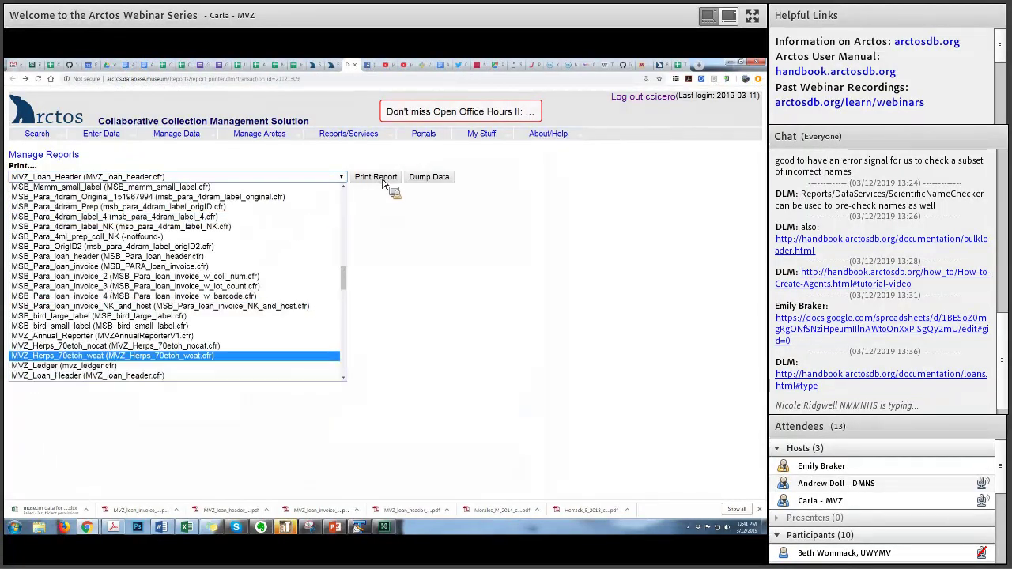
key("Up")
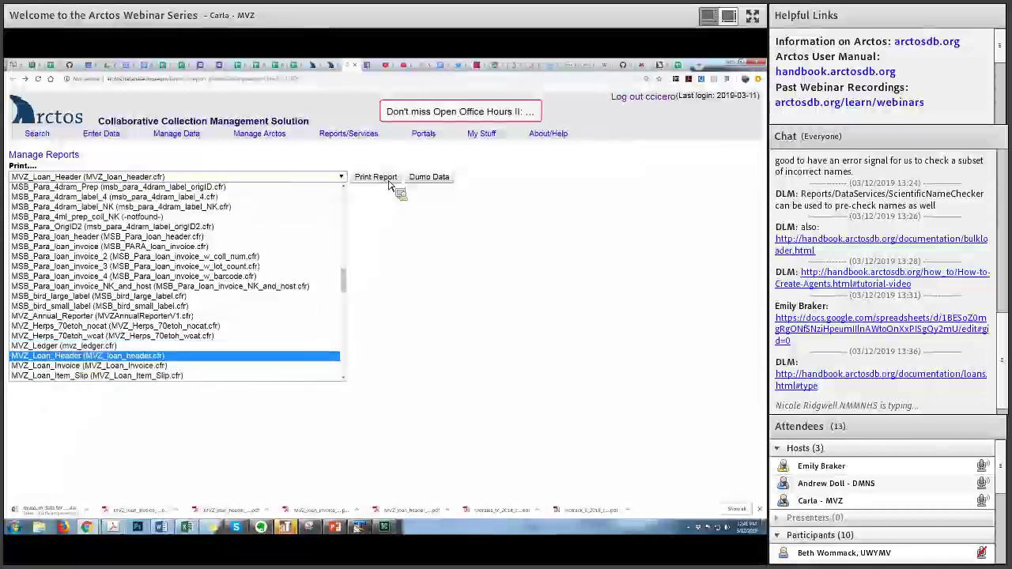
key("Down")
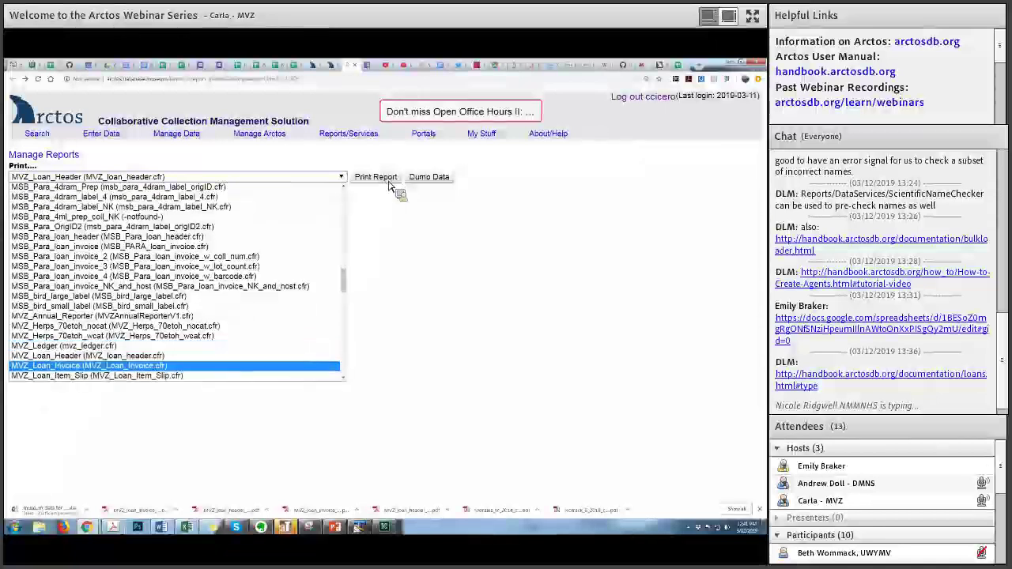
key("Return")
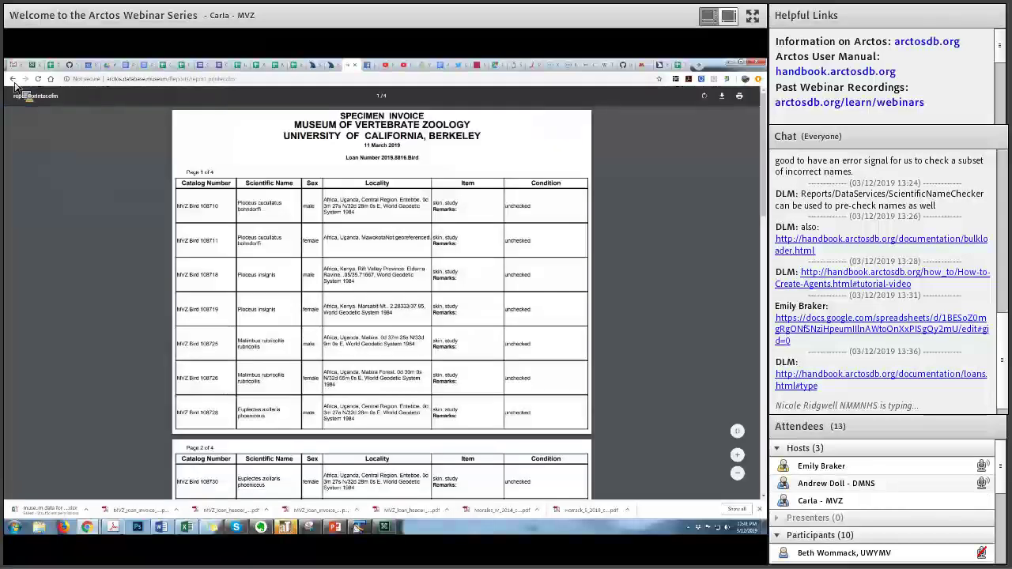
scroll(344, 201, "down", 3)
scroll(368, 242, "up", 3)
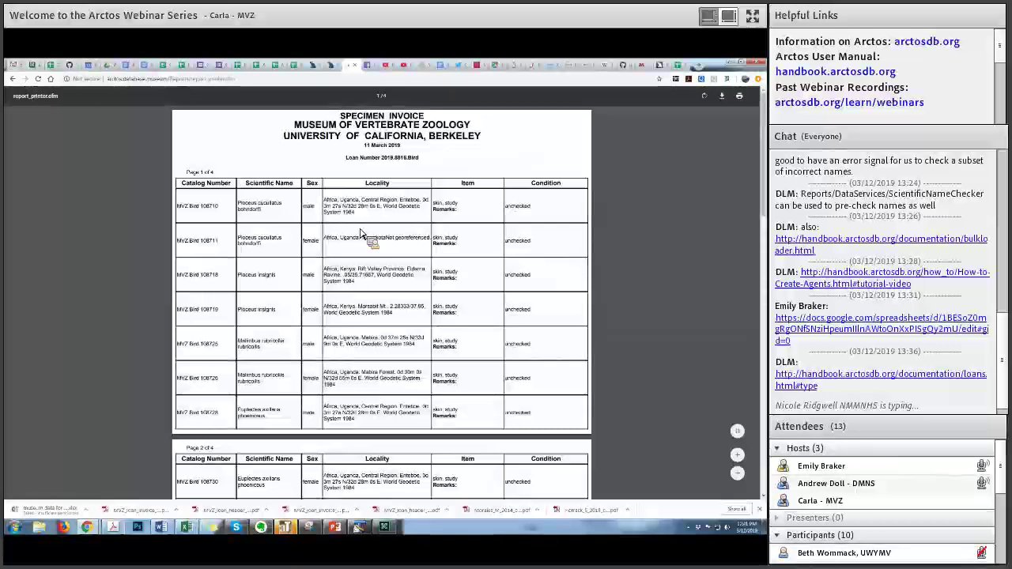
Return to the loan record and examine its shipment fields and the available shipping methods.
key("alt+Left")
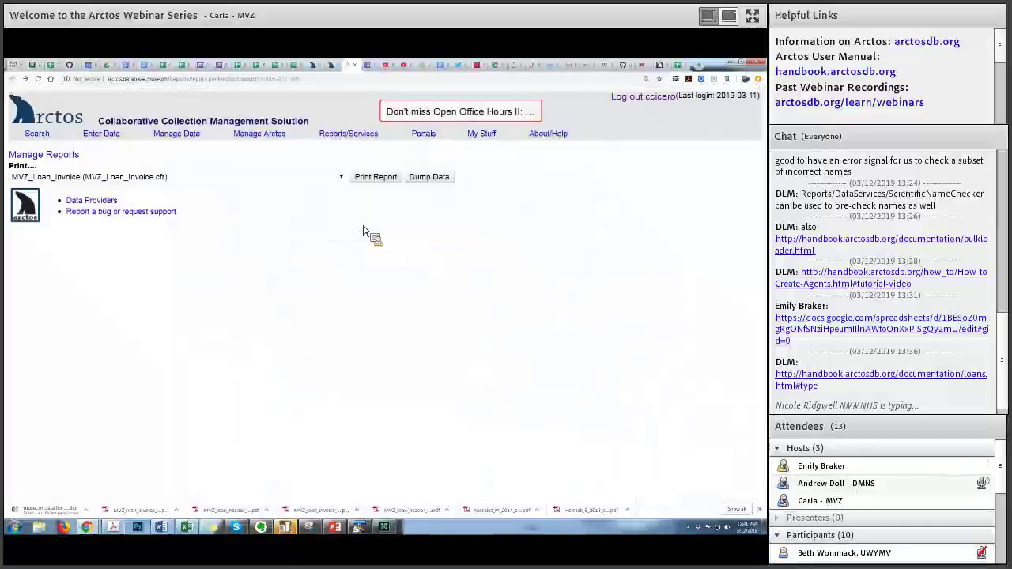
key("alt+Left")
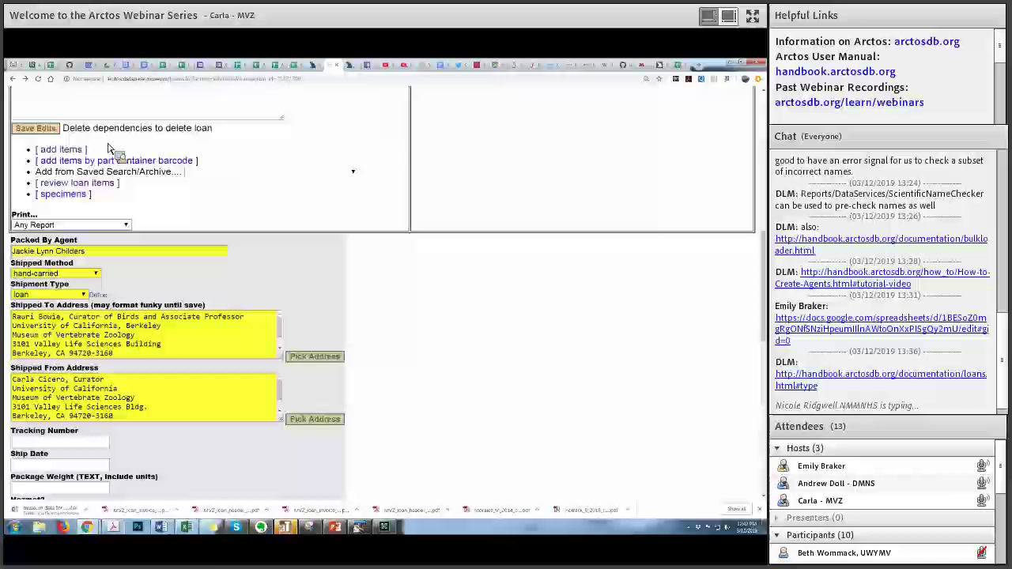
scroll(39, 135, "down", 3)
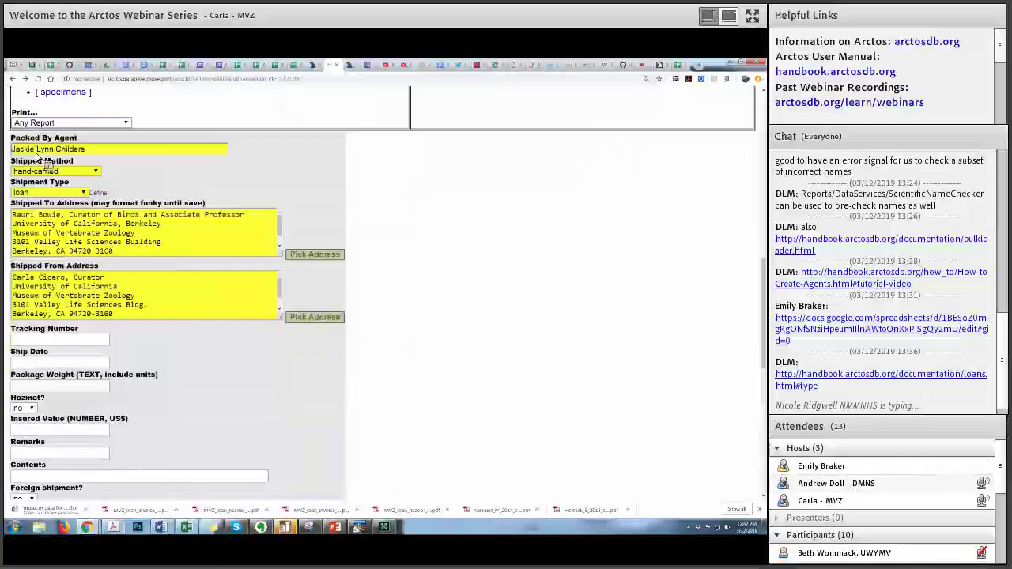
scroll(48, 186, "up", 2)
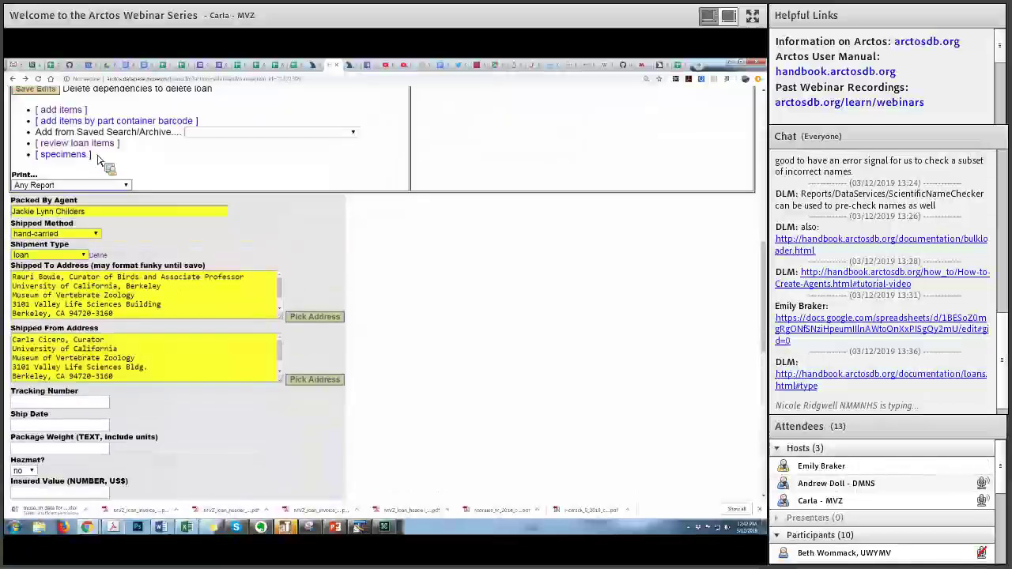
scroll(100, 160, "up", 1)
scroll(101, 161, "down", 3)
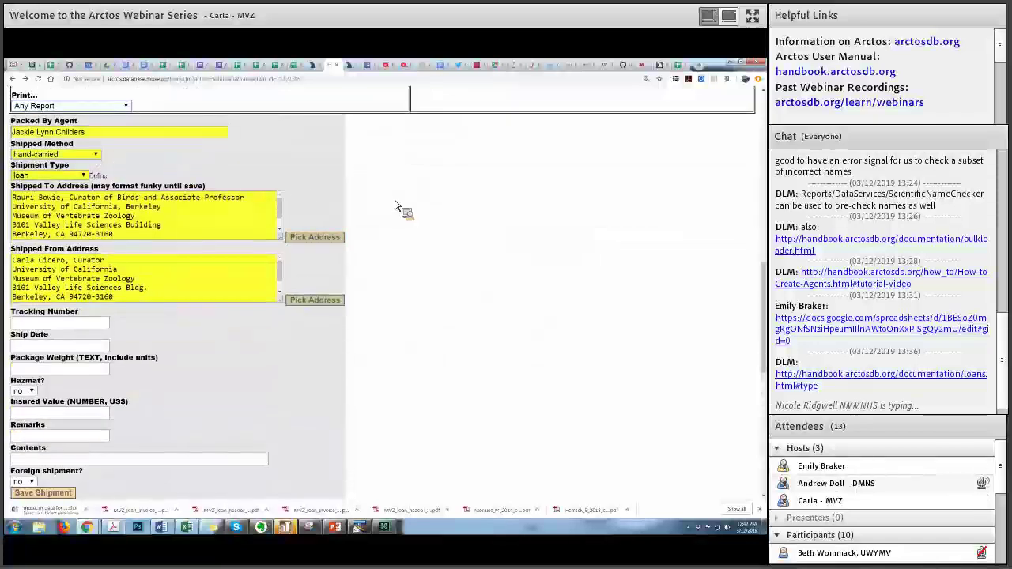
key("alt+Down")
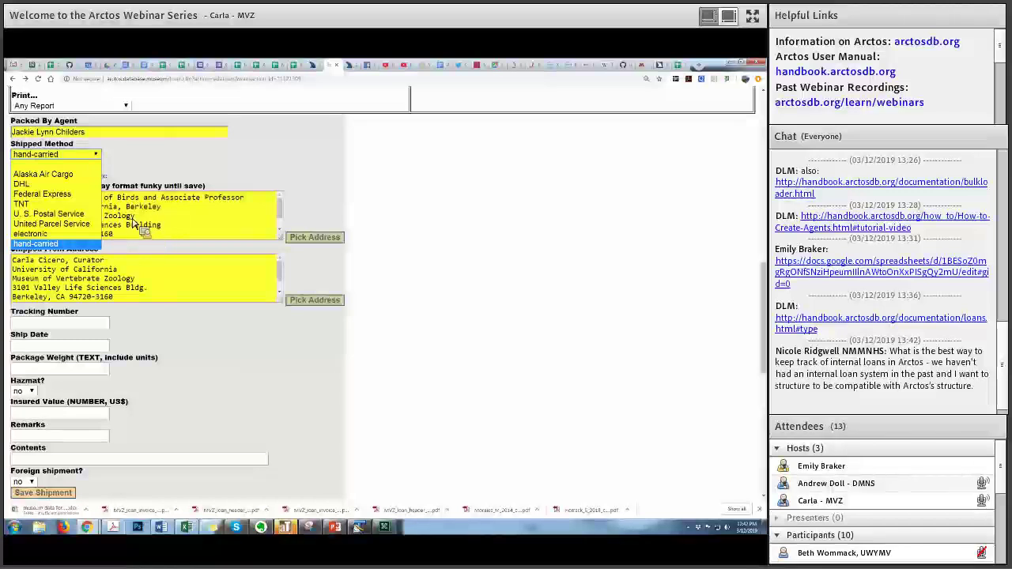
Look up the recipient's surname in the Shipped To address picker, review the agent's available addresses, and close the picker.
left_click(325, 236)
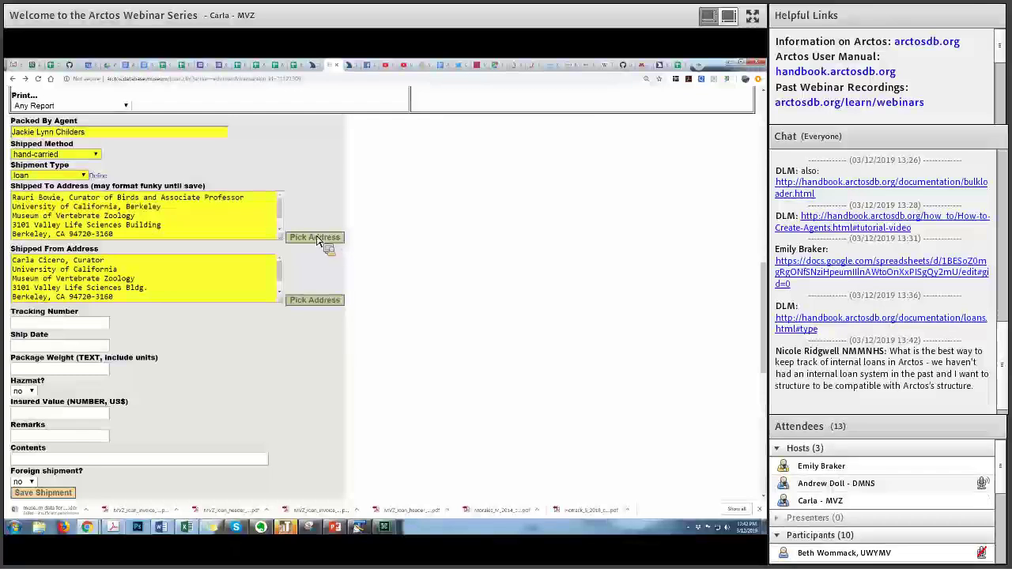
left_click(72, 140)
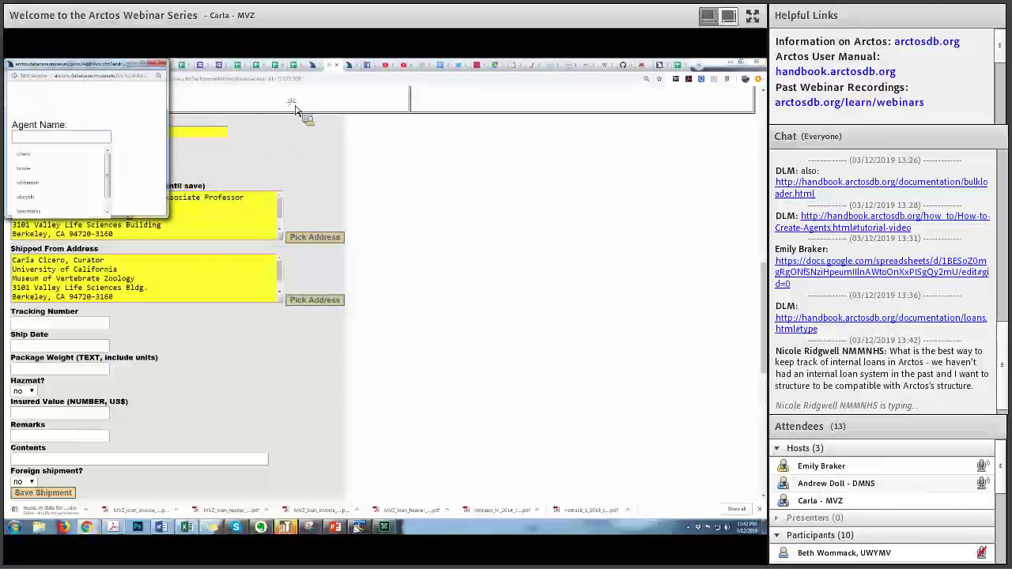
type("bowie")
key("Return")
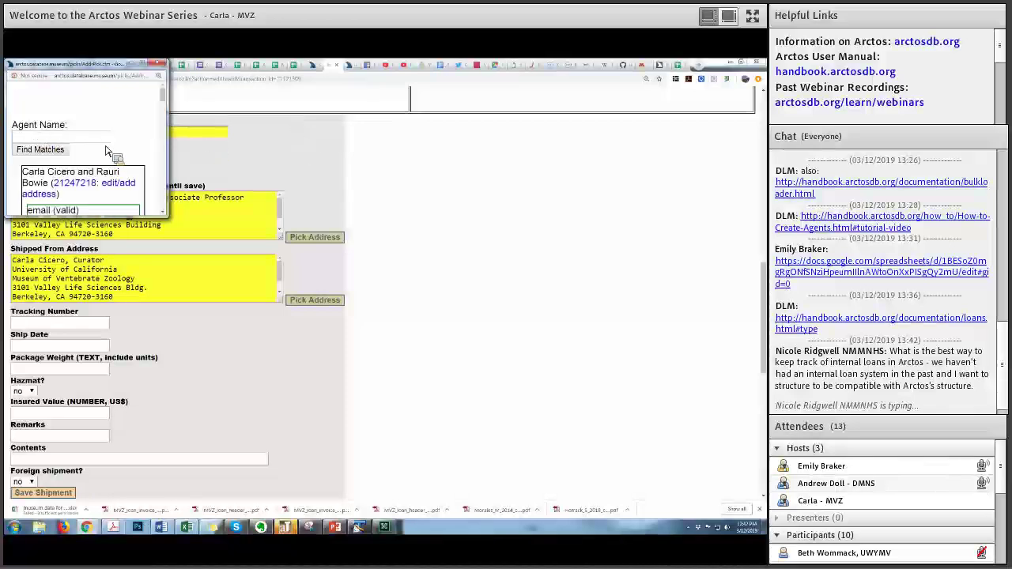
scroll(237, 151, "down", 4)
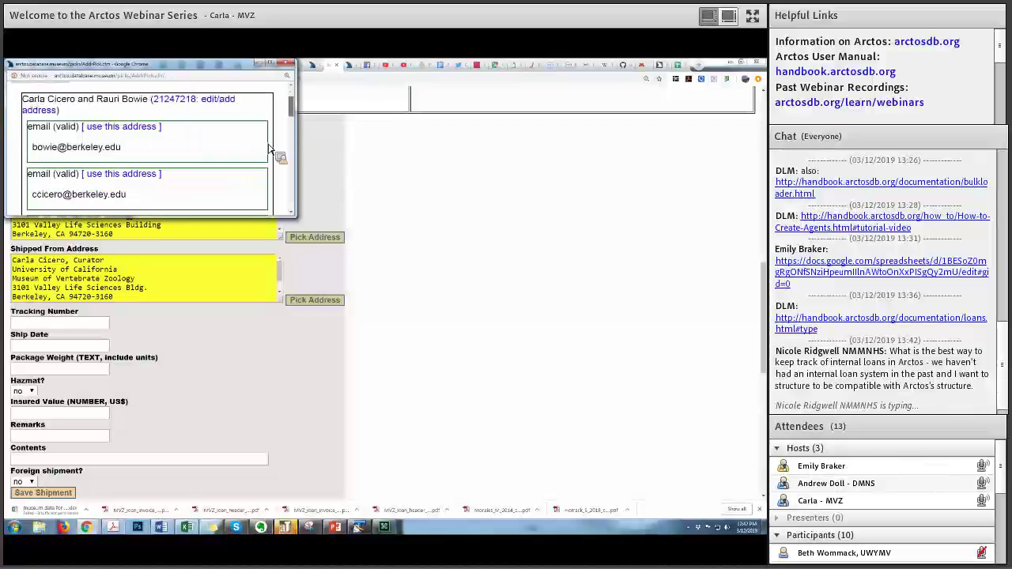
scroll(108, 124, "down", 5)
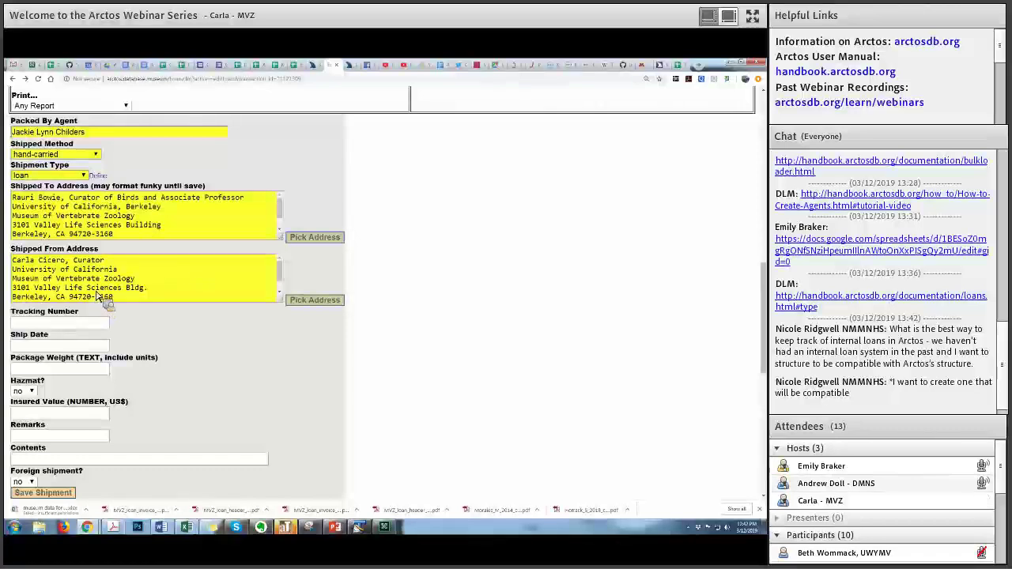
Examine the shipment's tracking number, ship date, weight, hazmat, insurance and foreign shipment fields, plus the blank form for creating another shipment.
scroll(103, 325, "down", 1)
scroll(488, 306, "down", 1)
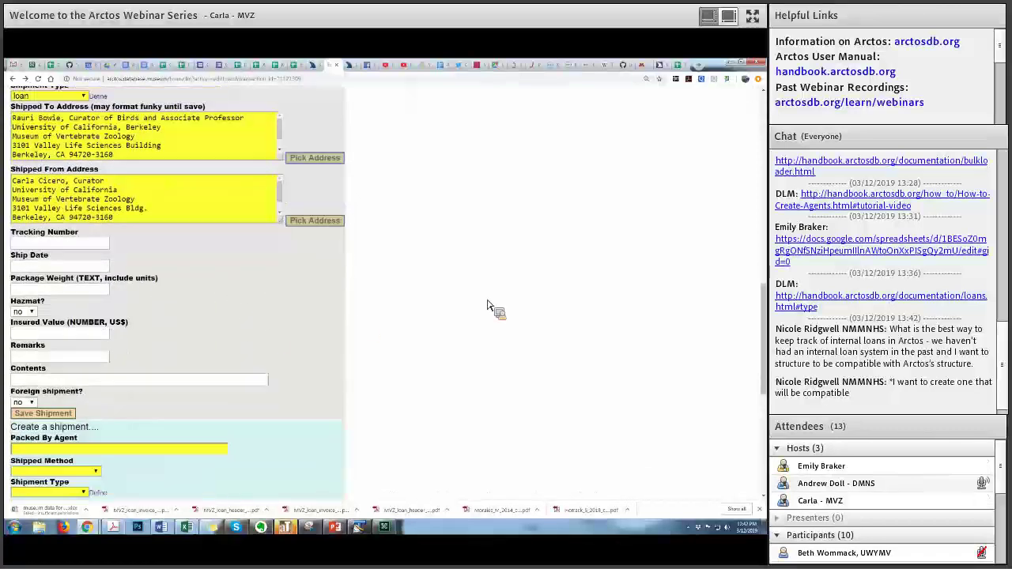
left_click(48, 245)
left_click(45, 253)
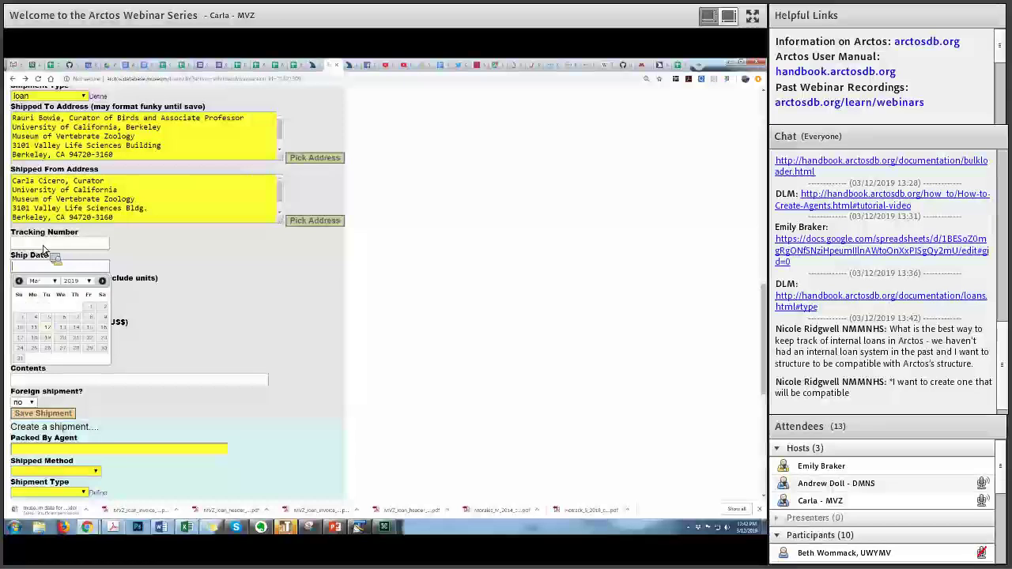
left_click(44, 250)
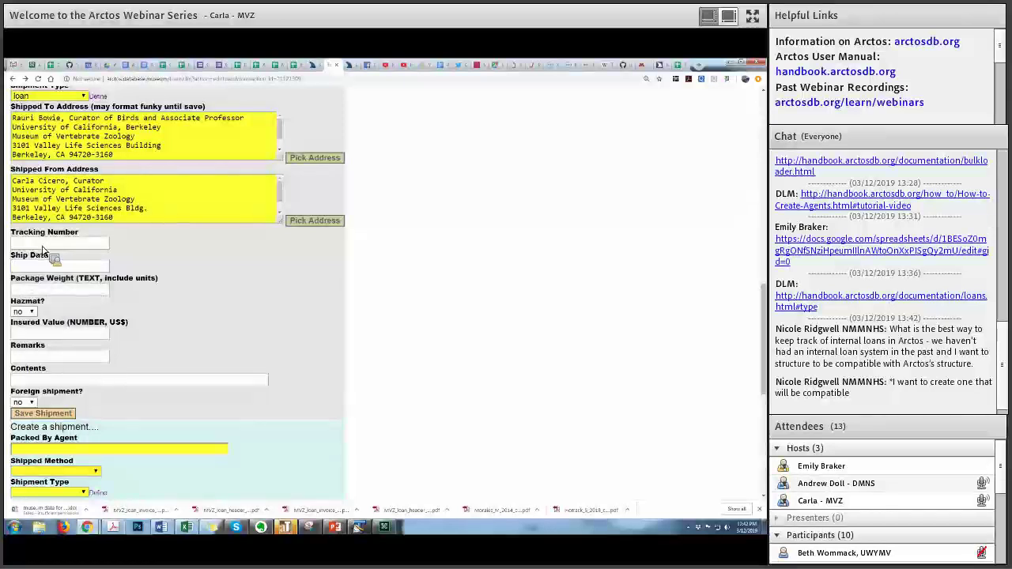
scroll(44, 251, "down", 4)
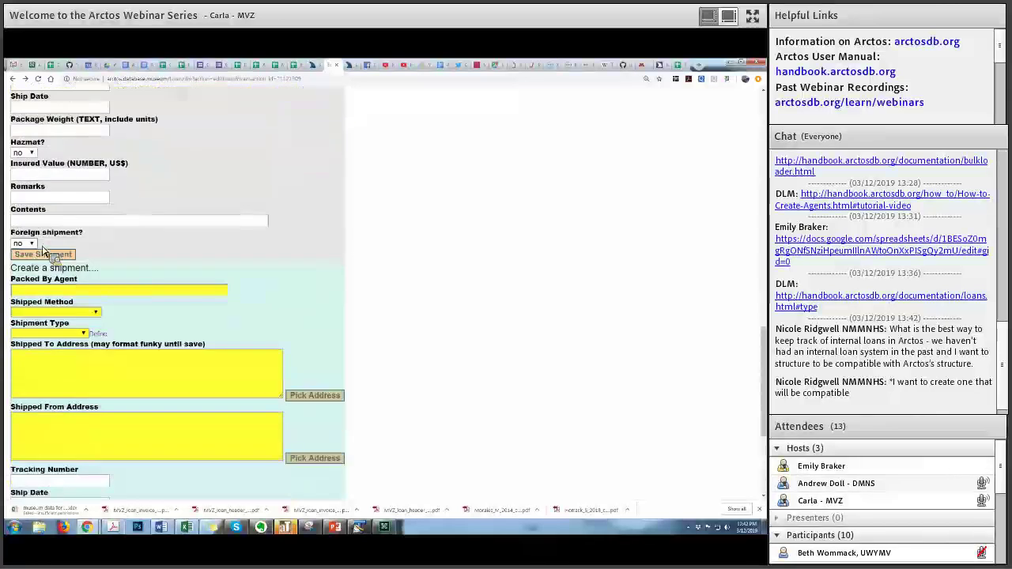
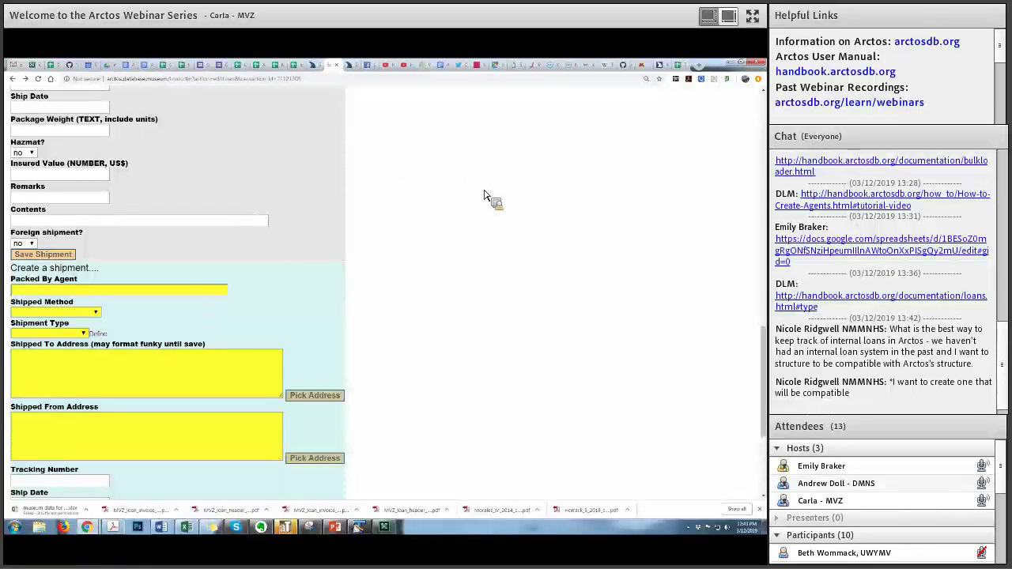
Search for projects matching "weaverbird" to associate with the loan, and close the project picker.
scroll(530, 189, "up", 15)
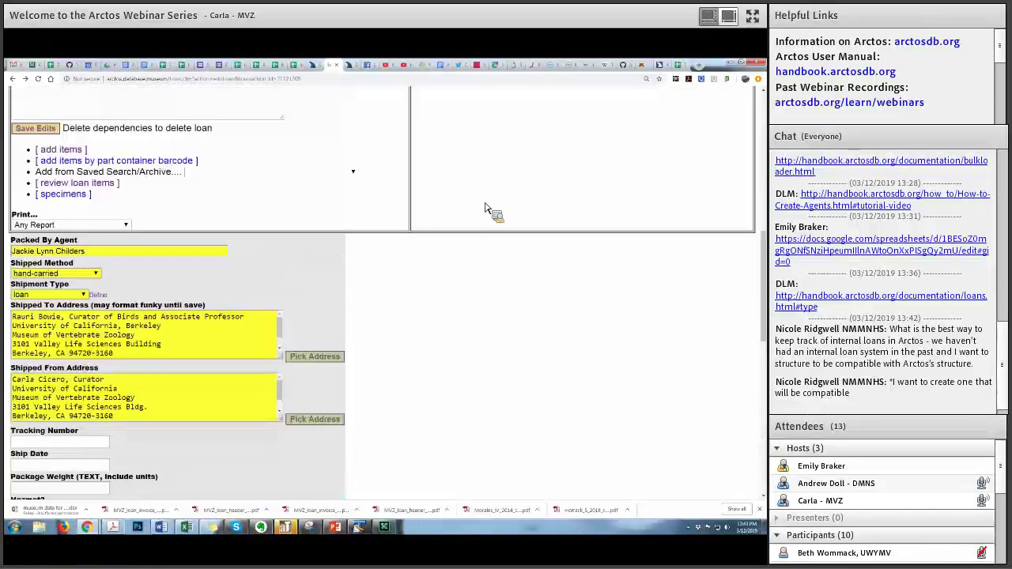
scroll(427, 238, "up", 2)
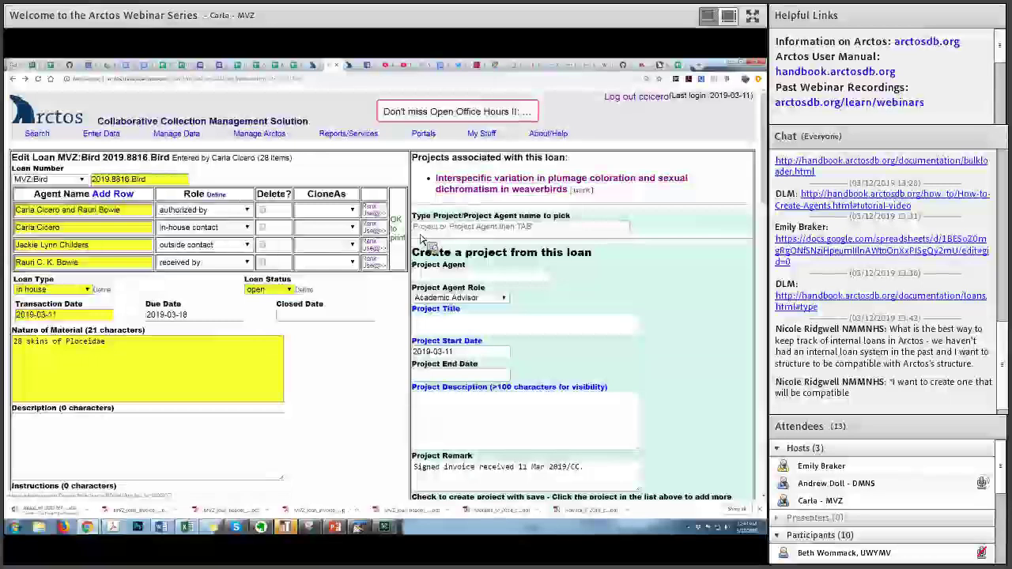
left_click(423, 228)
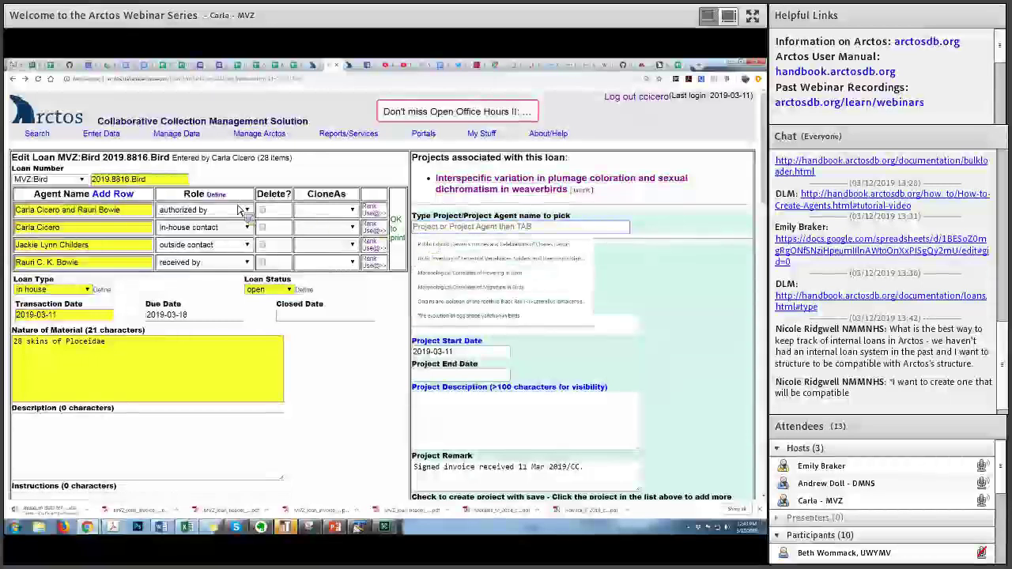
type("weaverbird")
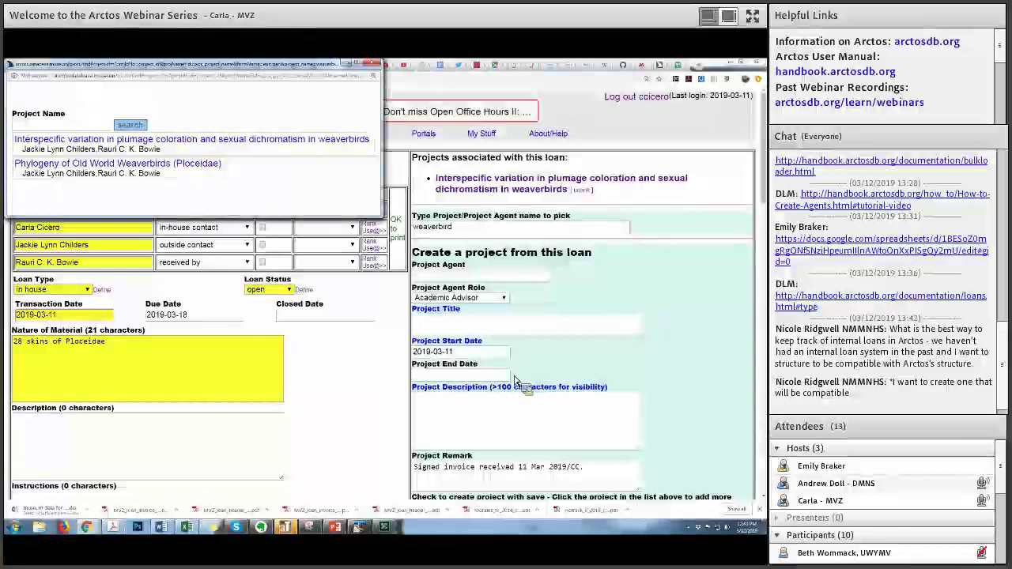
key("ctrl+w")
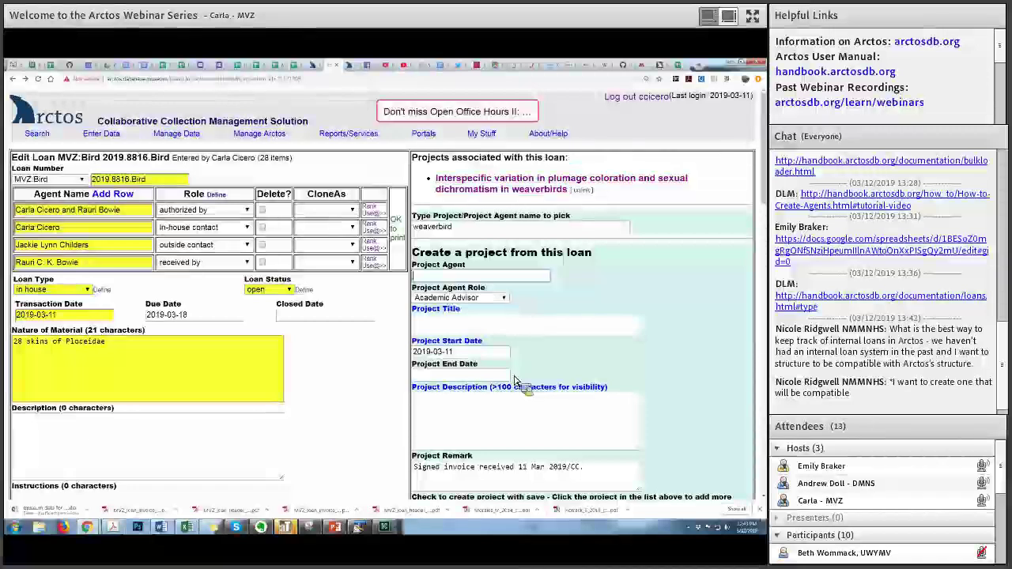
Review the loan's remaining project, media, permit and shipment sections, and go back to the loan search form.
scroll(514, 381, "down", 3)
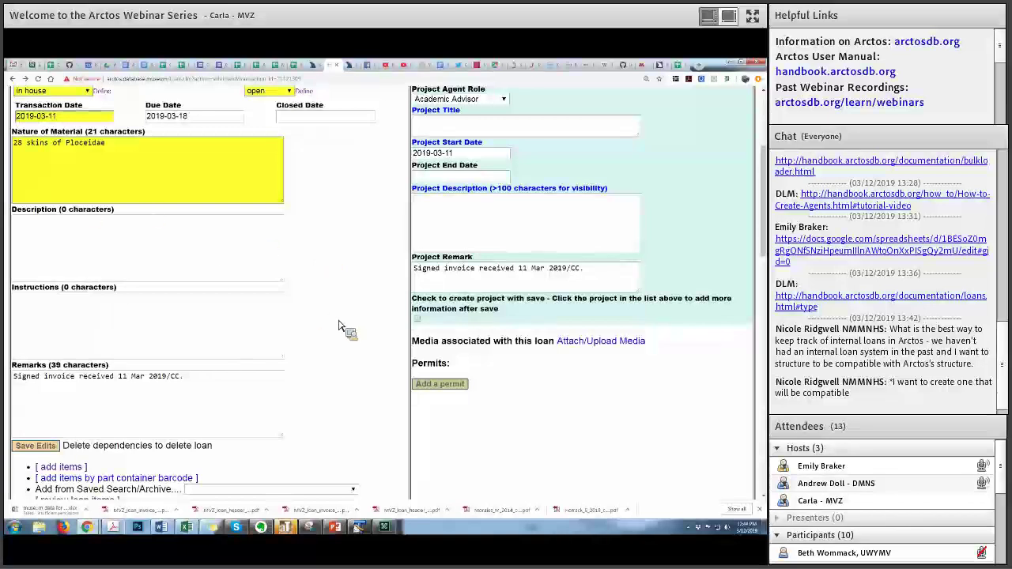
scroll(296, 297, "down", 10)
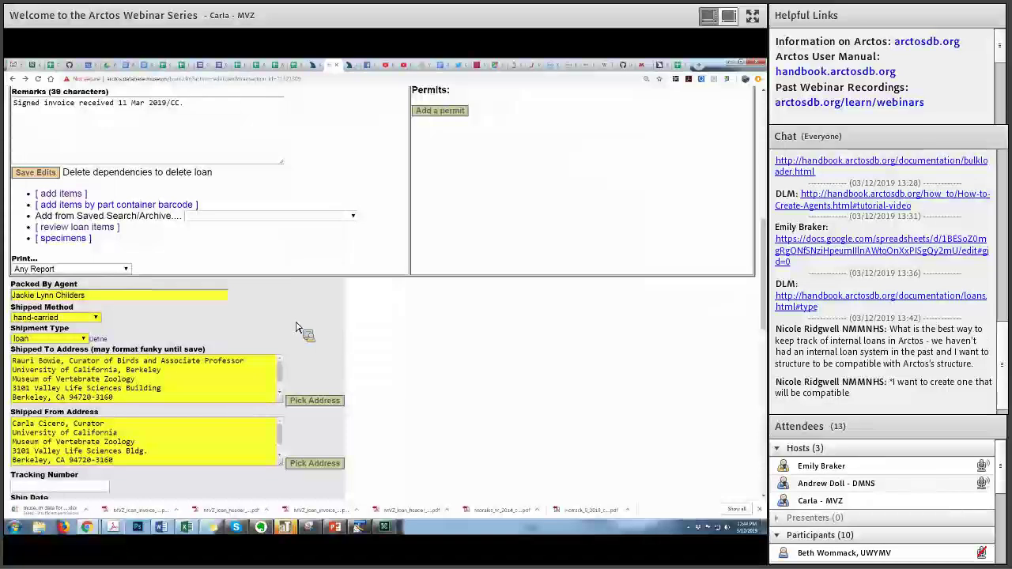
scroll(297, 321, "up", 15)
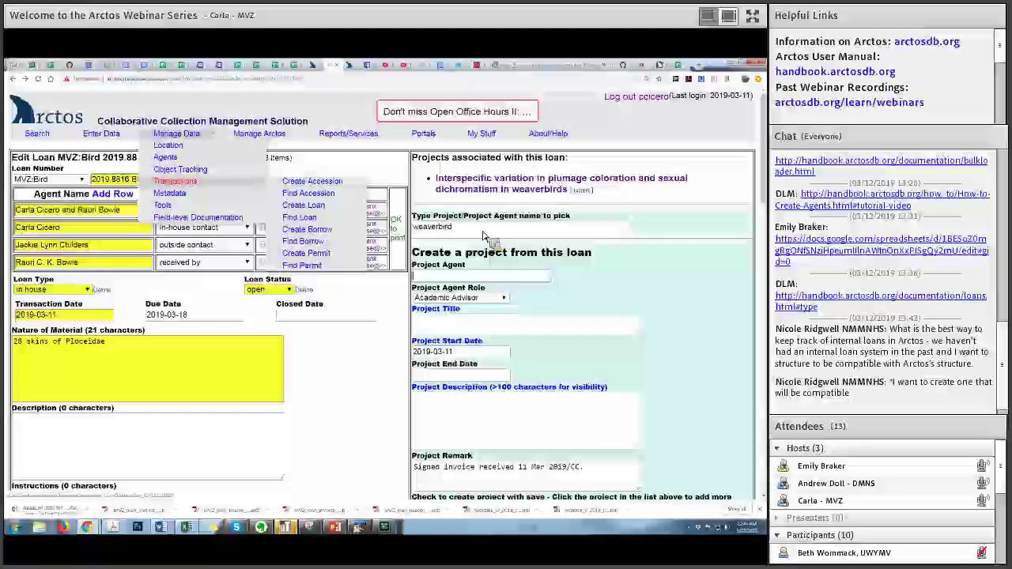
left_click(13, 80)
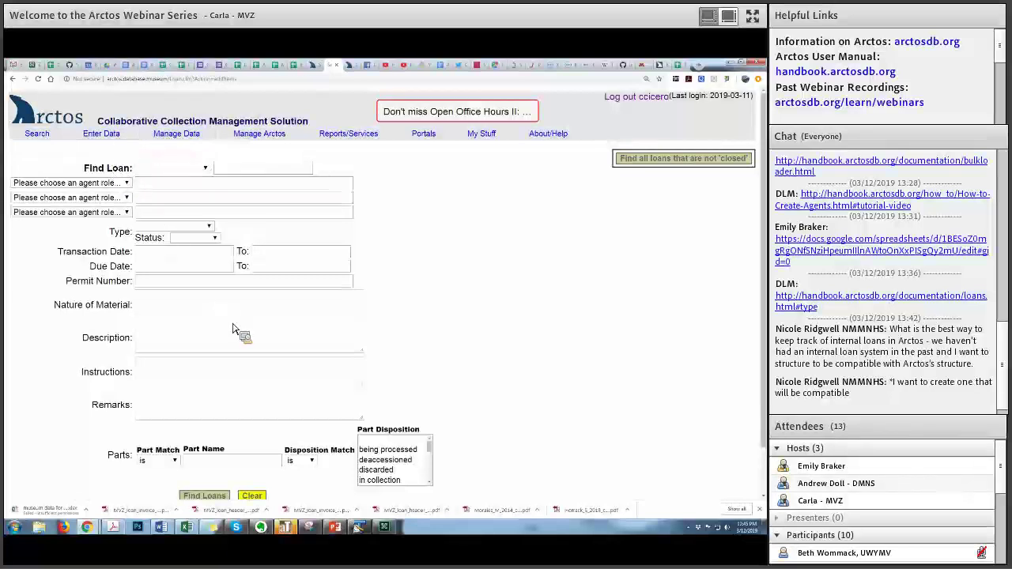
Open the Bulkload Loan Items tool, examine its CSV column requirements, and return to the loan search form.
left_click(177, 134)
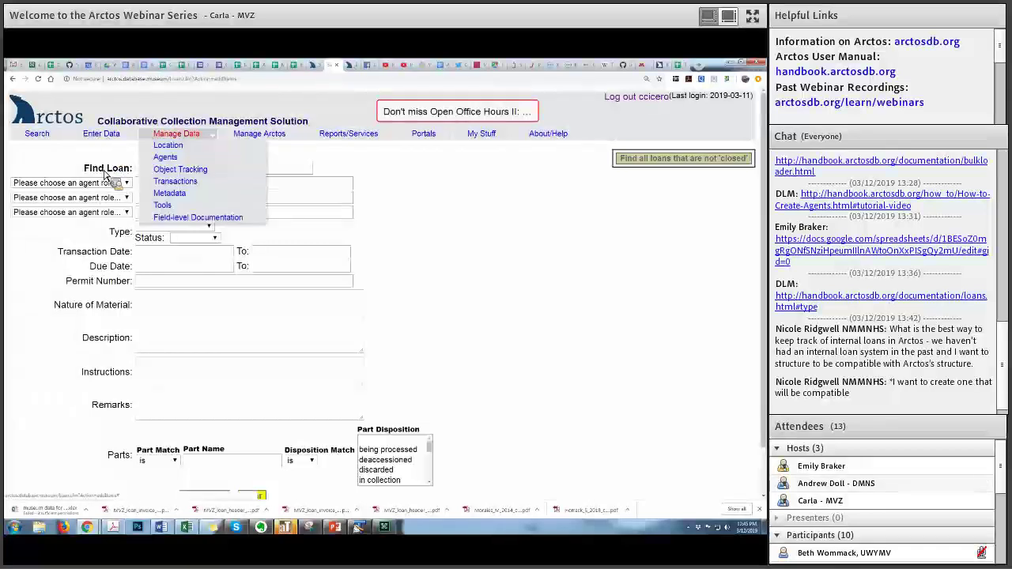
mouse_move(102, 157)
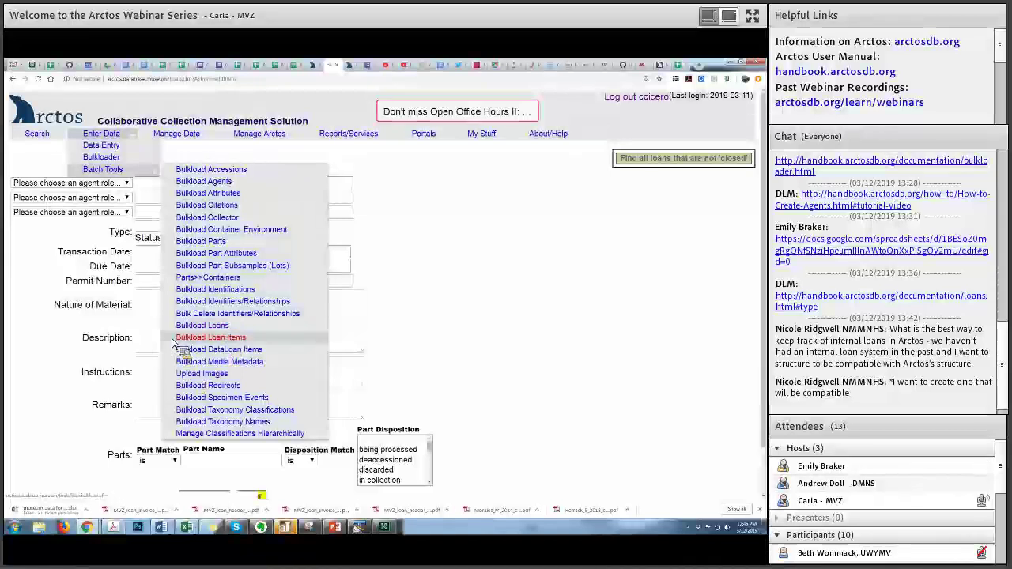
left_click(205, 338)
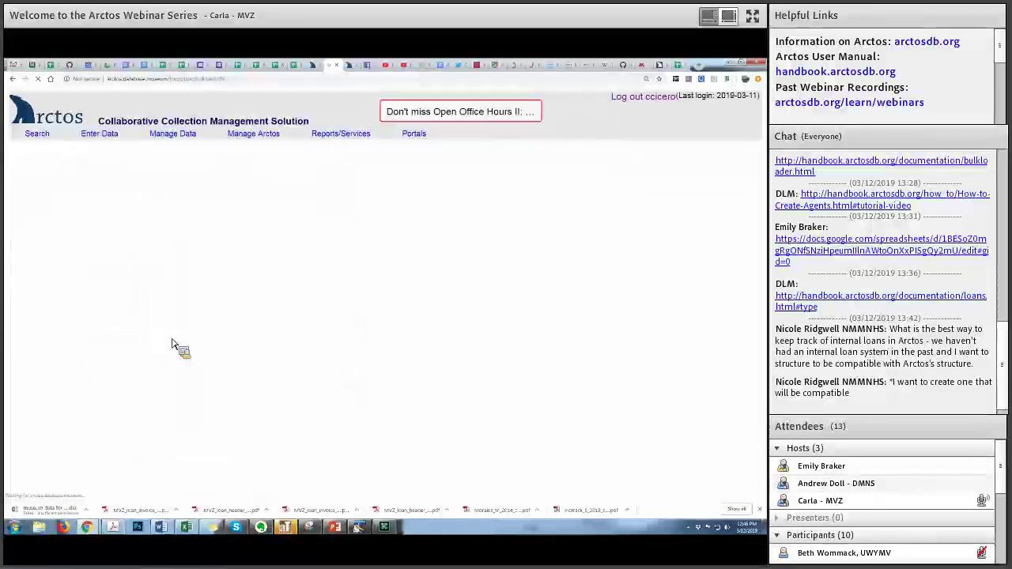
scroll(12, 87, "down", 1)
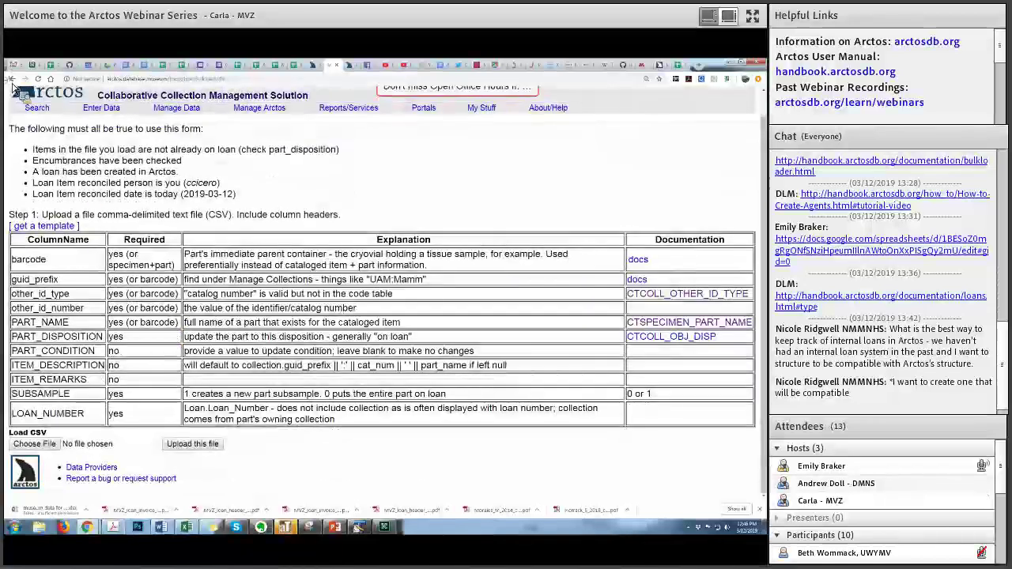
scroll(103, 127, "up", 1)
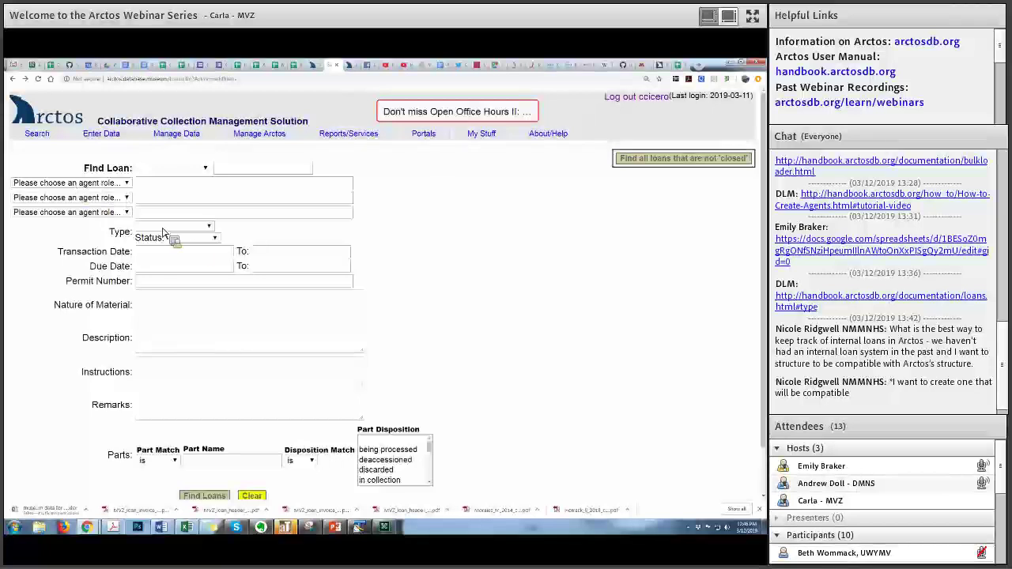
mouse_move(212, 231)
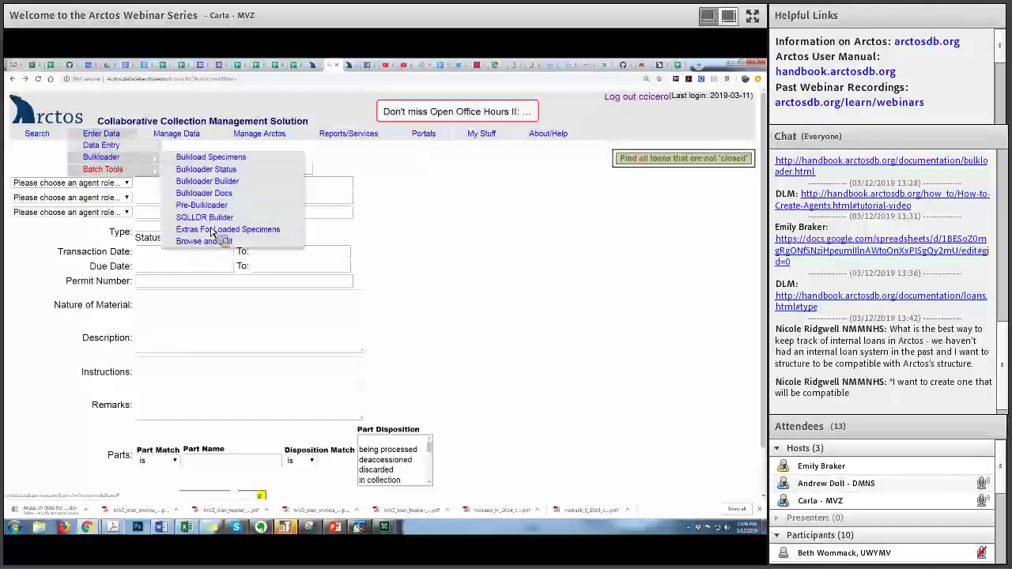
mouse_move(102, 169)
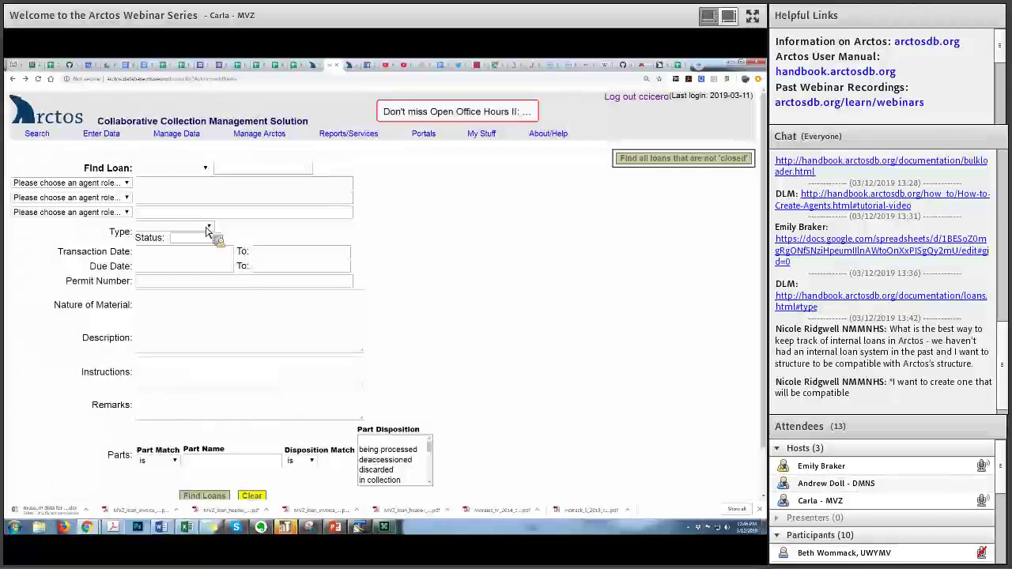
Examine the loan type choices in the loan search form, pointing out the in house type.
left_click(208, 231)
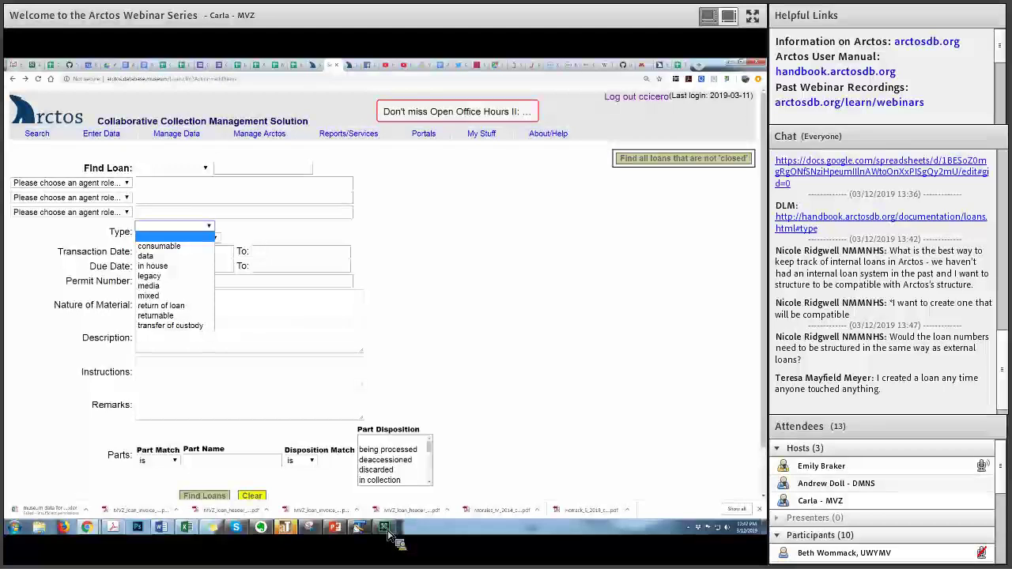
key("Down")
key("Down")
key("Down")
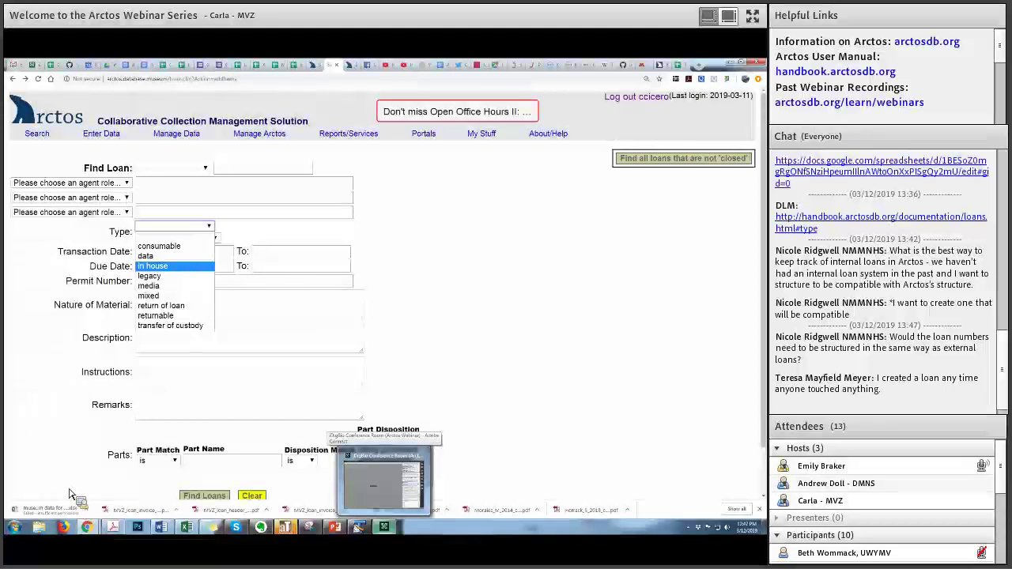
key("Return")
Switch to the Adobe Connect meeting window to check the chat, and return to the loan search form in Chrome.
key("alt+Tab")
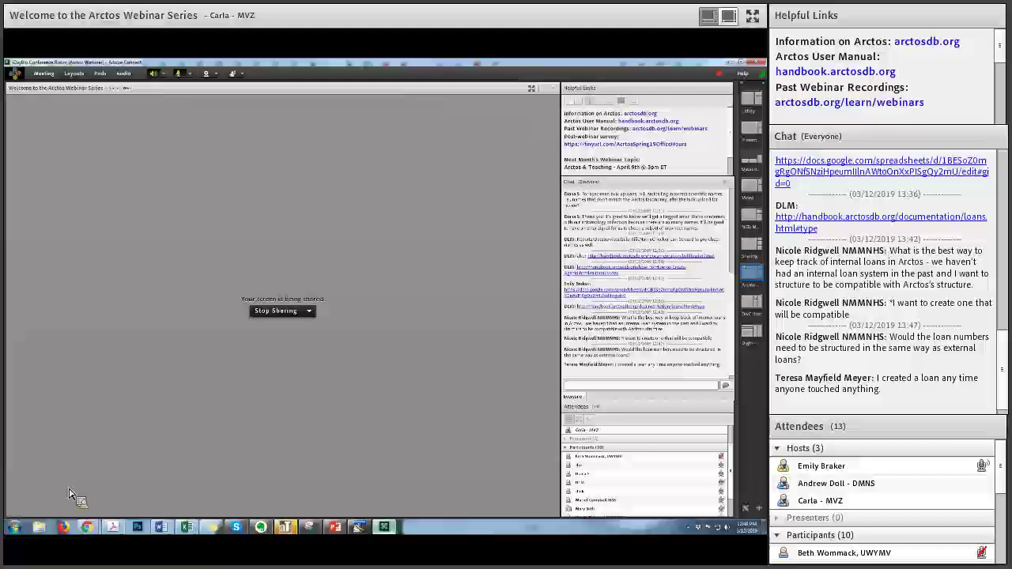
mouse_move(69, 494)
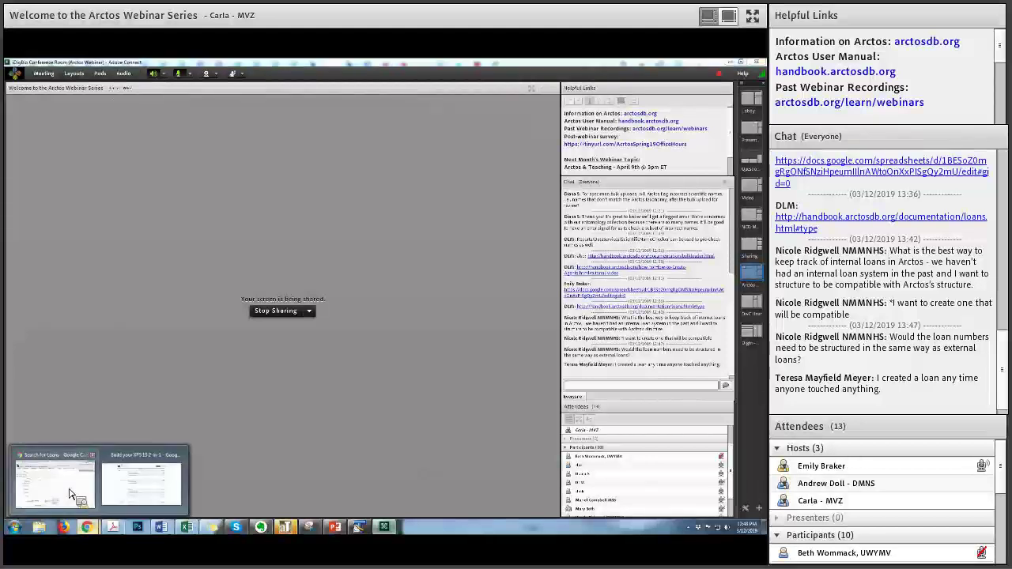
left_click(69, 494)
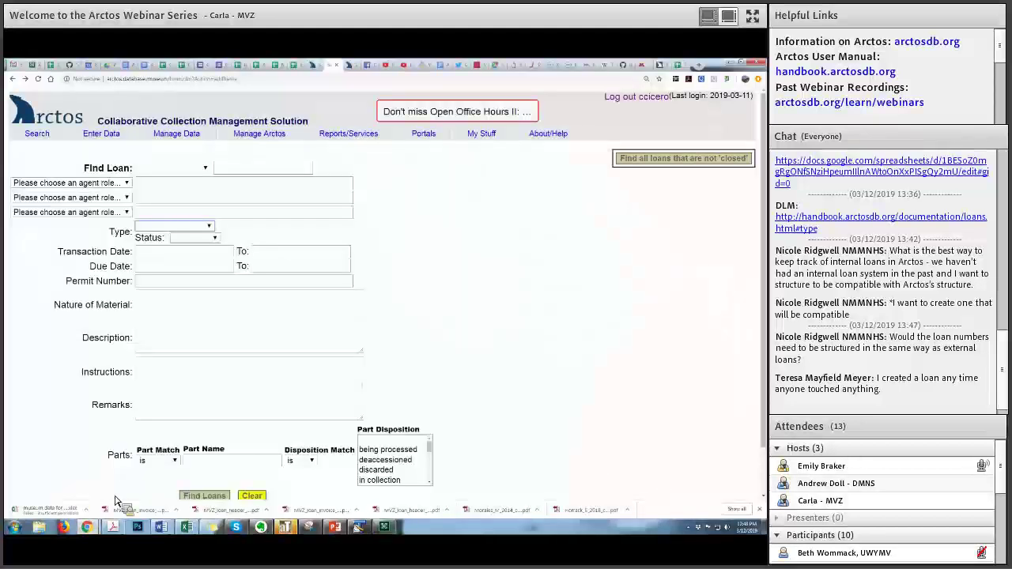
left_click(385, 528)
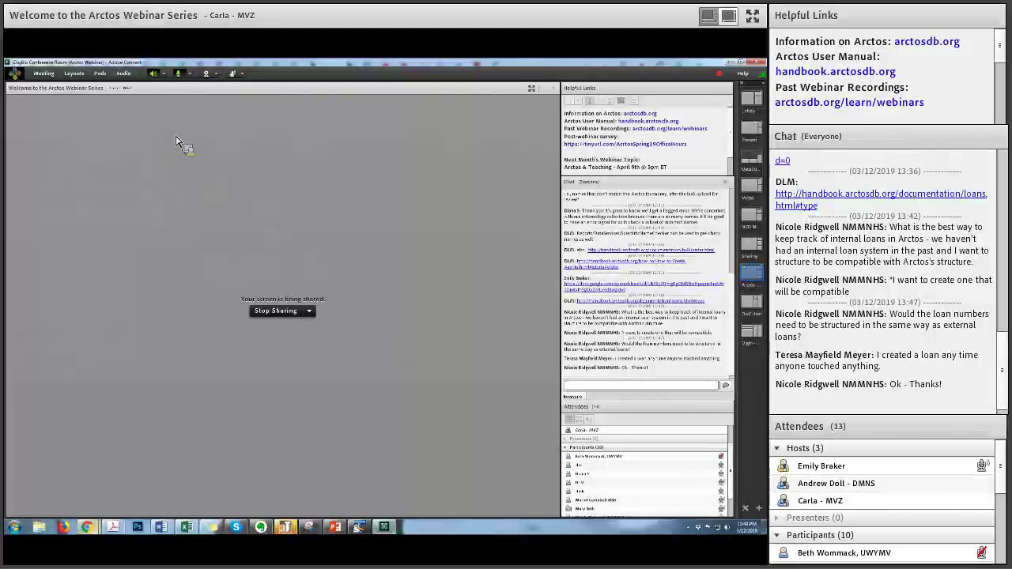
left_click(146, 478)
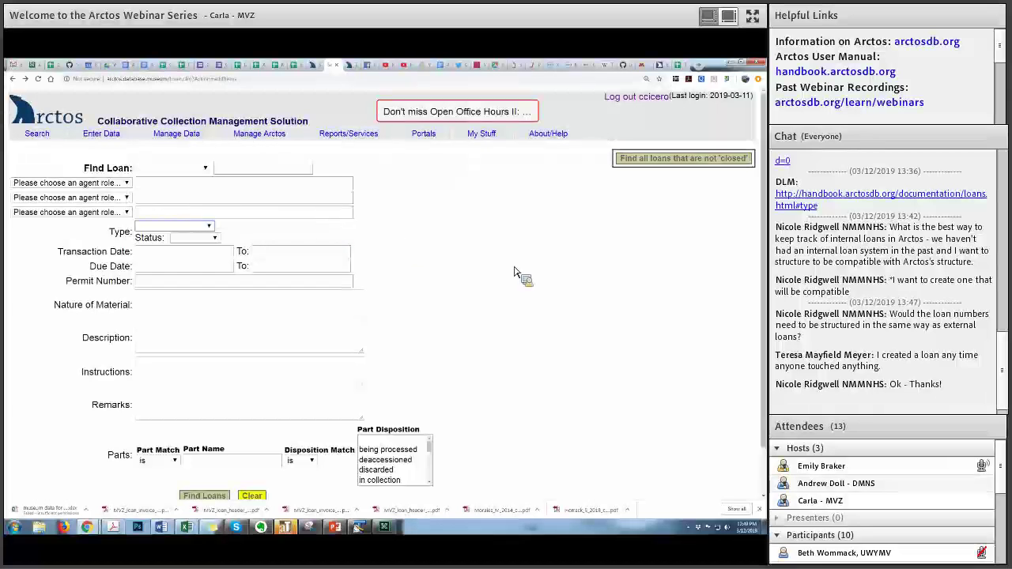
Reopen the Find Loan form and look over its search fields.
mouse_move(176, 133)
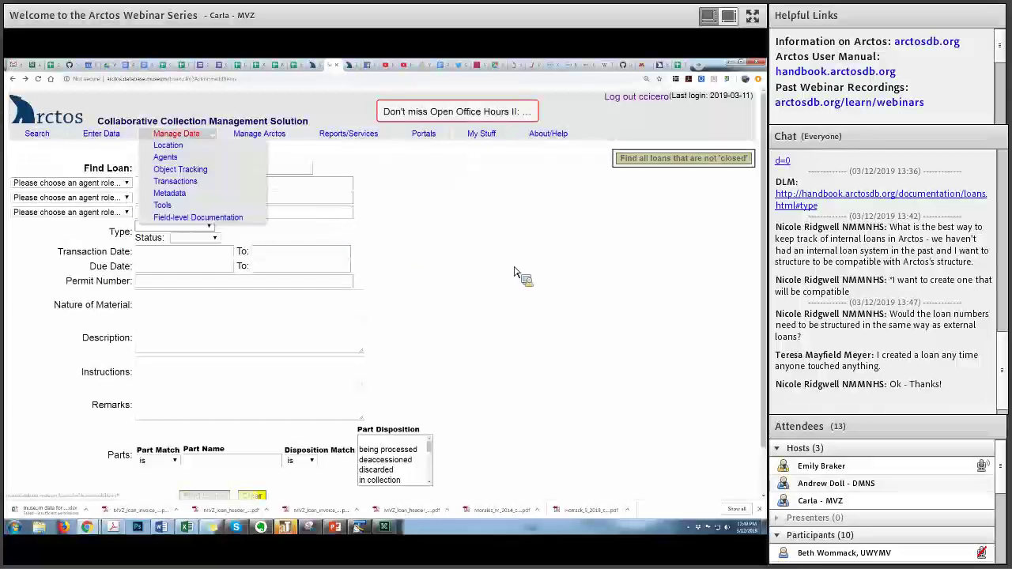
mouse_move(176, 181)
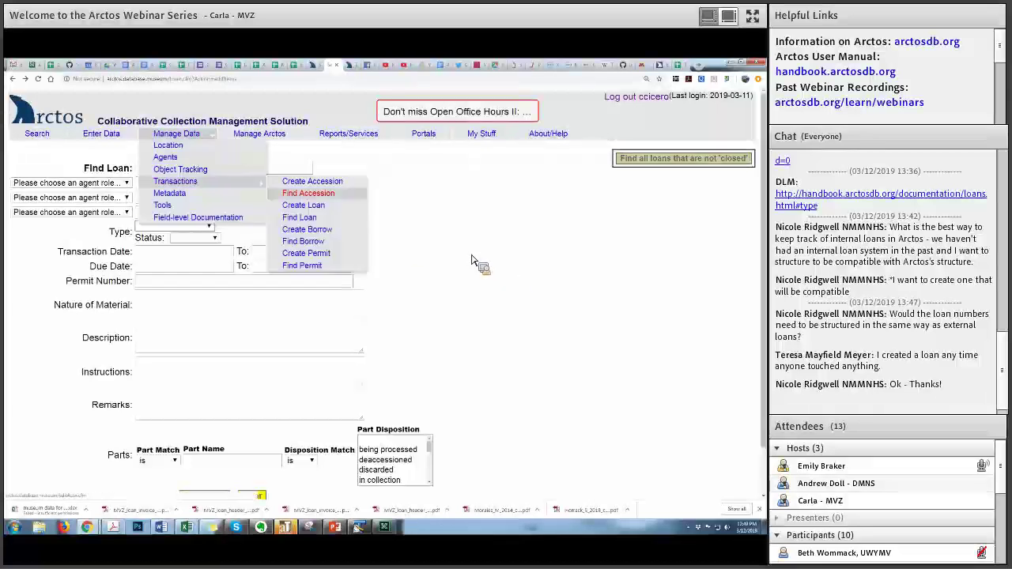
left_click(299, 216)
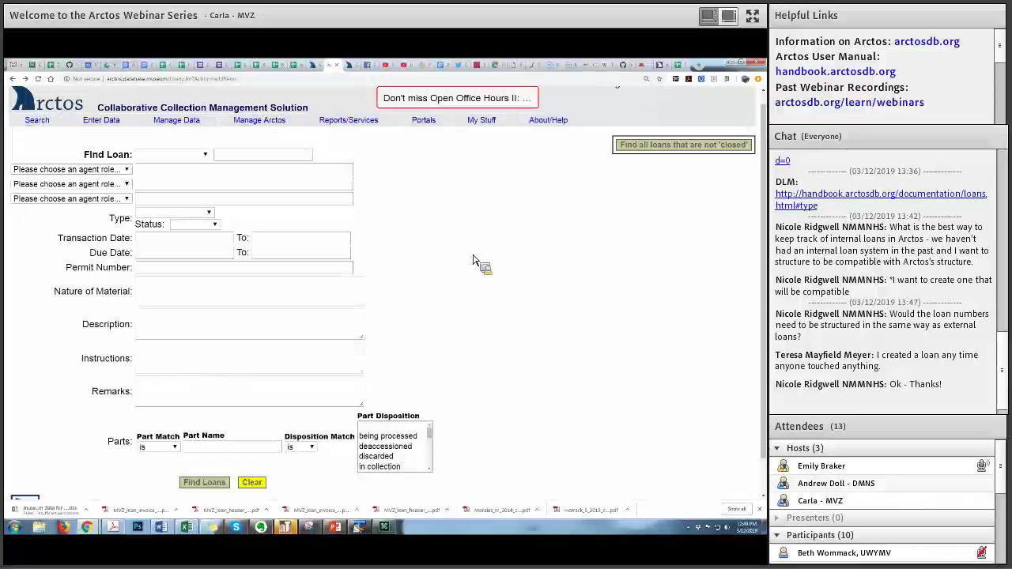
scroll(476, 261, "down", 1)
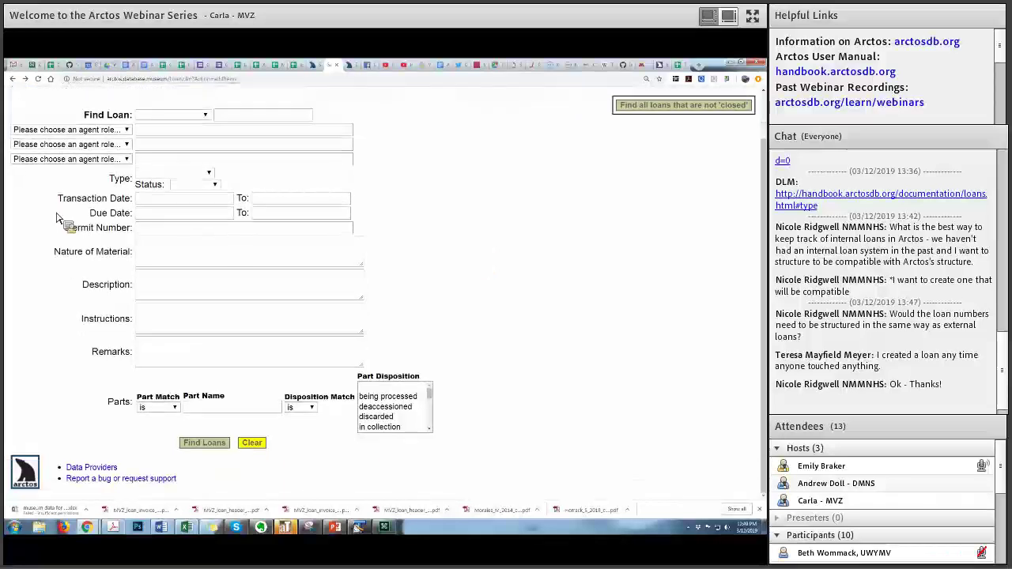
scroll(45, 162, "up", 1)
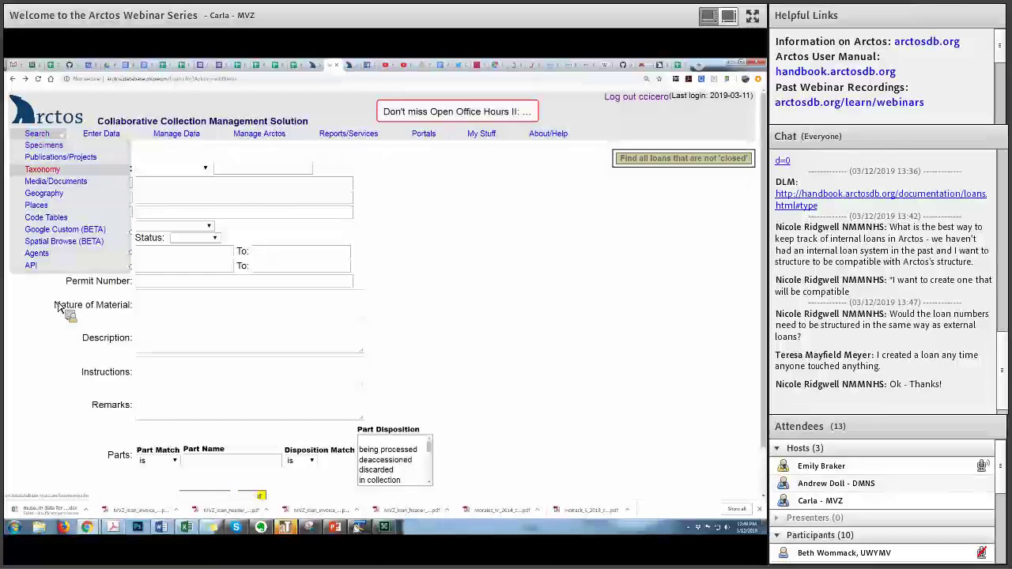
Search Media/Documents for all media whose relationship is documents loan.
left_click(55, 181)
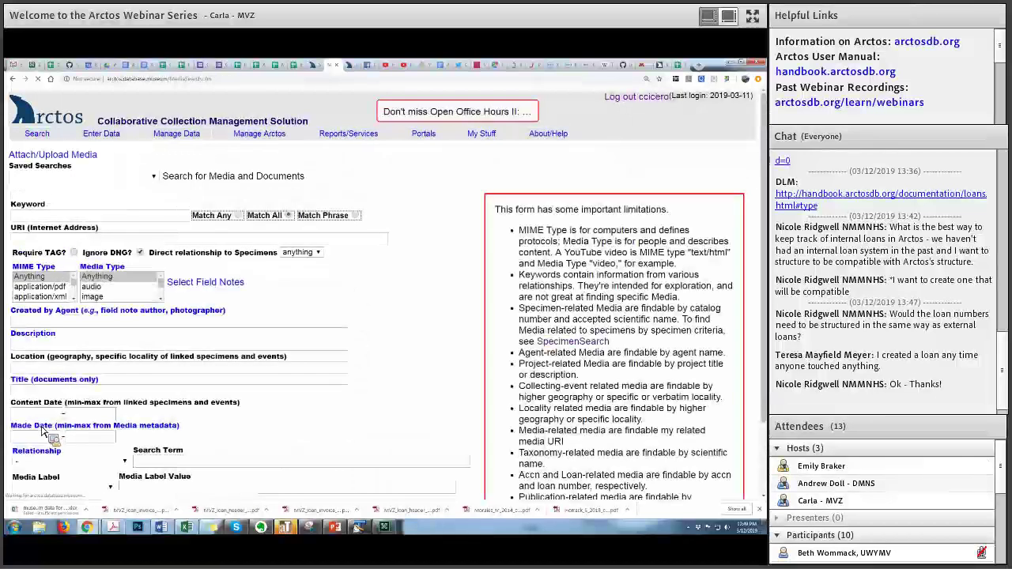
scroll(43, 430, "down", 1)
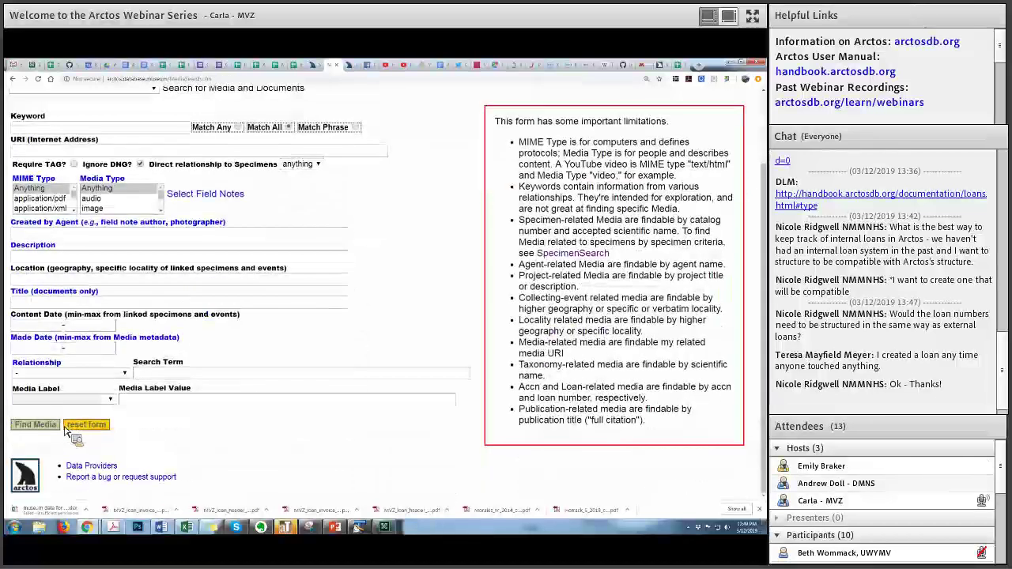
key("Down")
key("Down")
key("Down")
key("Down")
key("Down")
key("Down")
key("Down")
key("Down")
key("Return")
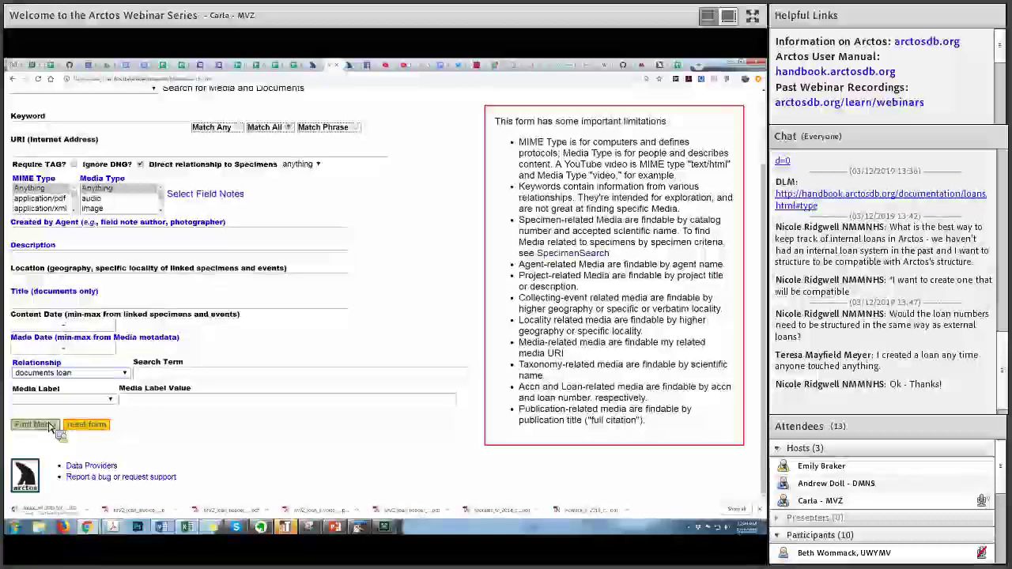
left_click(46, 427)
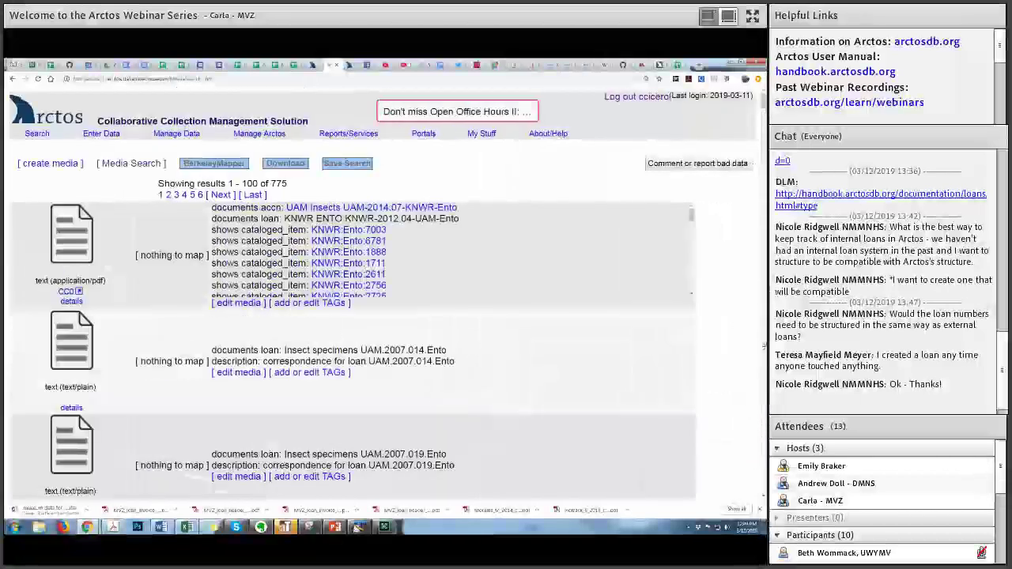
Browse the loan media results, view the cigar box specimen image for loan KNWR-2015.05-UAM-Ento, and close the image.
scroll(764, 345, "down", 5)
scroll(765, 381, "down", 2)
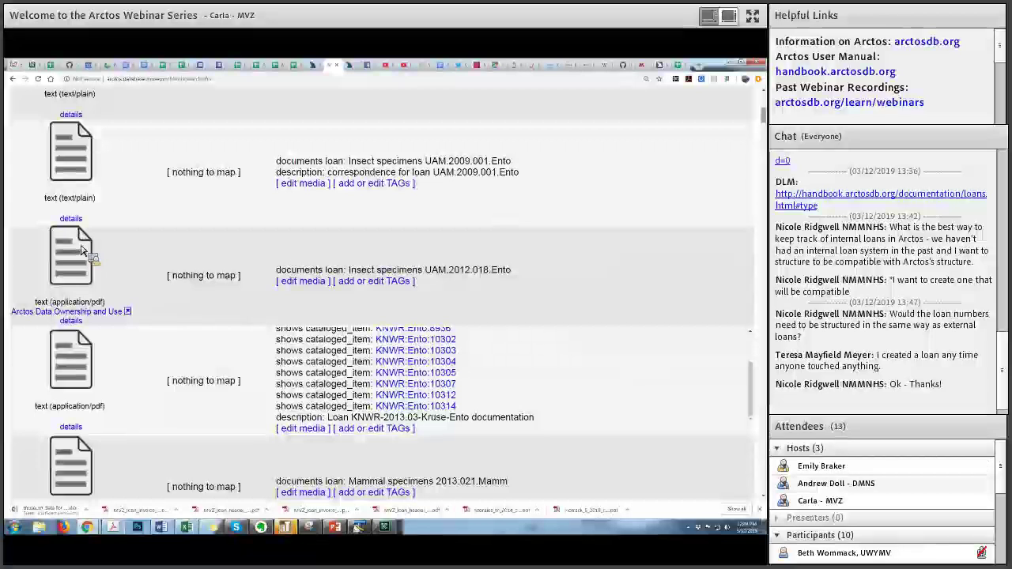
scroll(83, 252, "down", 15)
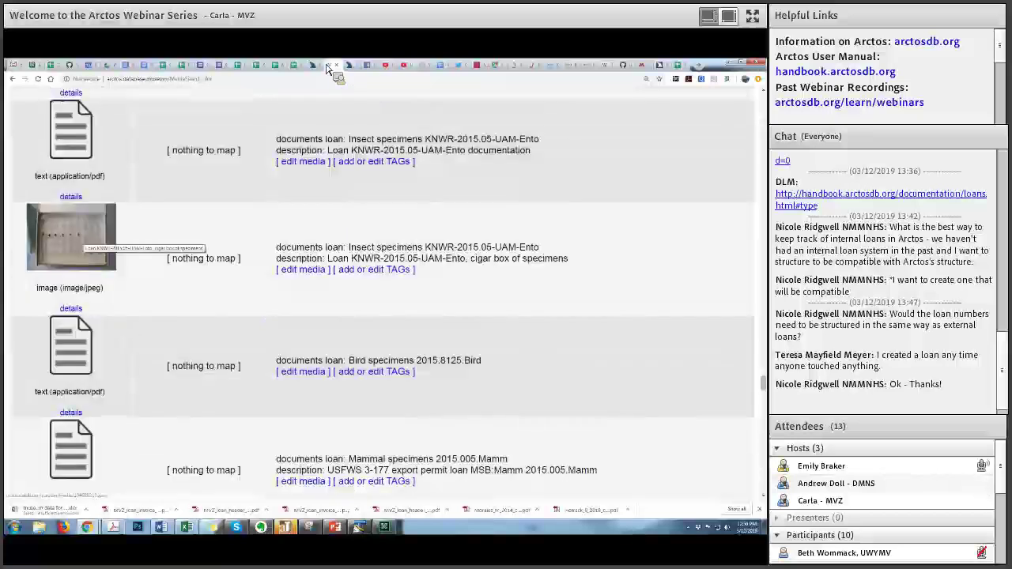
left_click(326, 68)
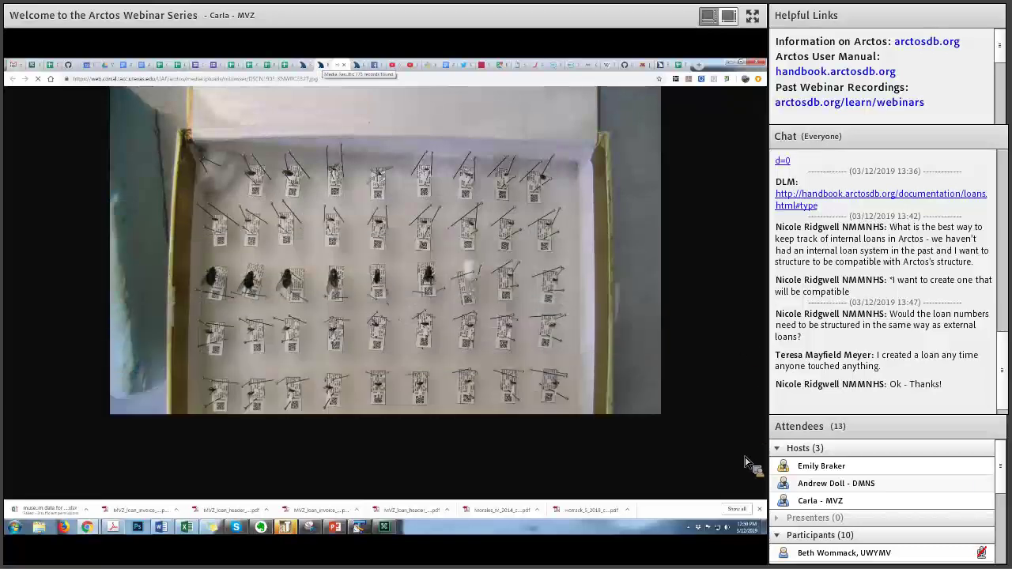
key("ctrl+w")
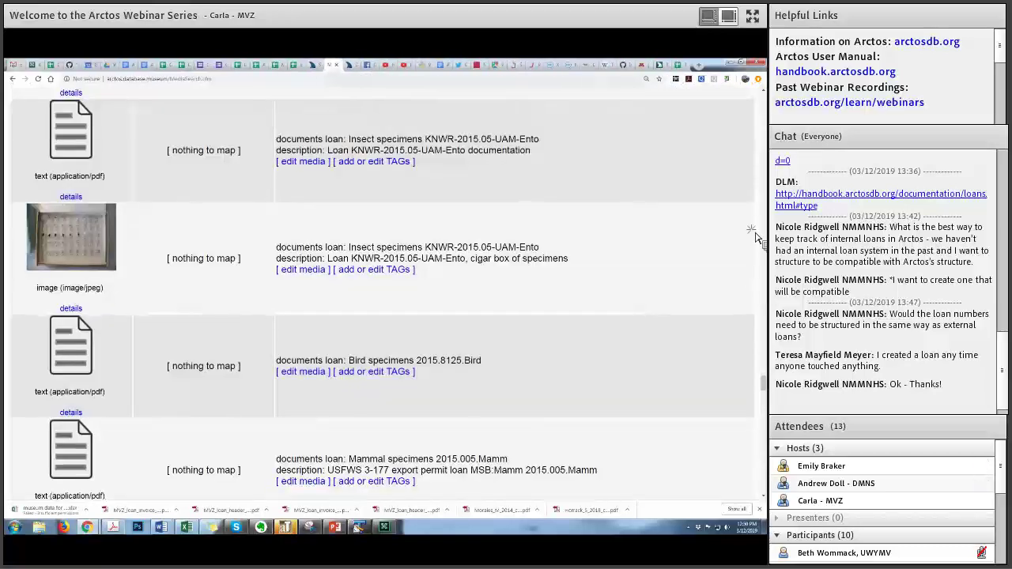
Examine the rest of the first results page for permits, loan request documents and skull images, and return to its beginning.
scroll(752, 190, "down", 10)
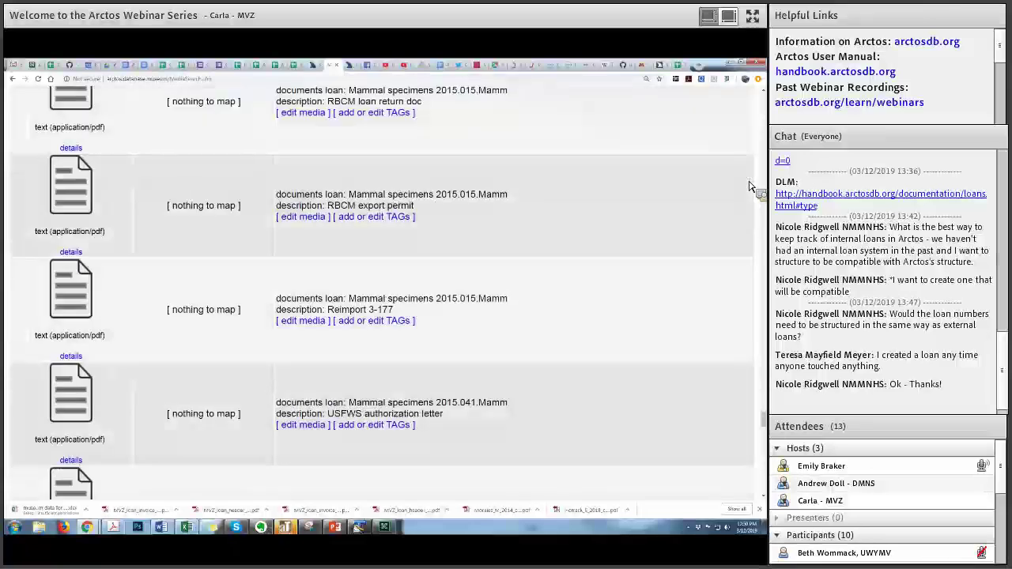
scroll(752, 188, "down", 10)
scroll(656, 253, "down", 5)
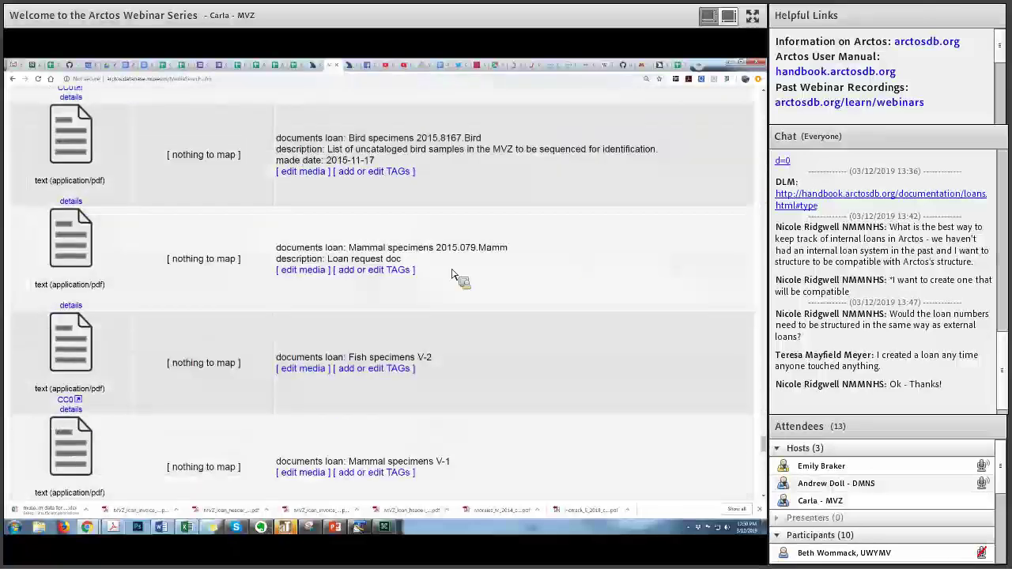
scroll(419, 278, "down", 5)
scroll(435, 279, "down", 5)
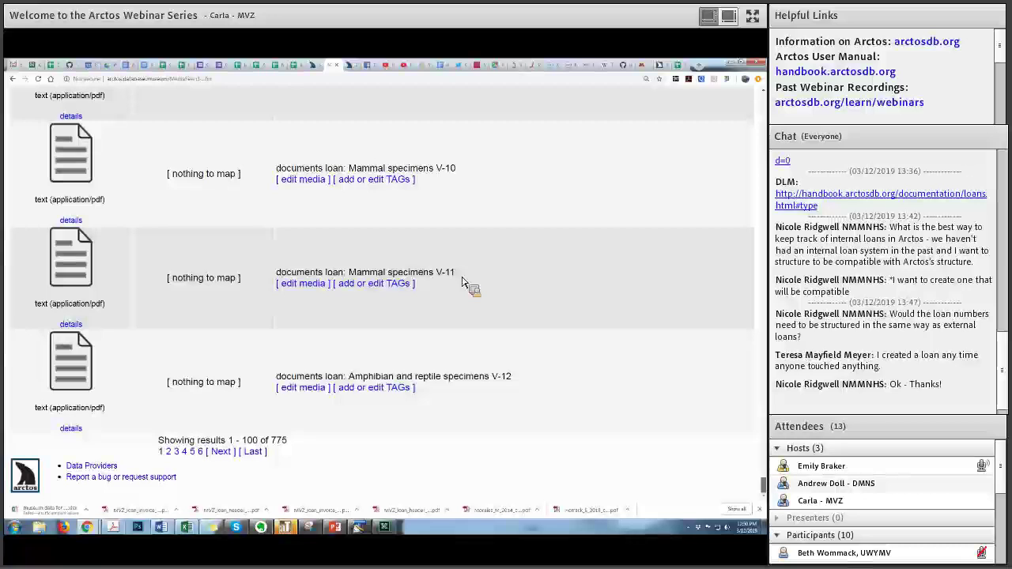
scroll(466, 285, "up", 20)
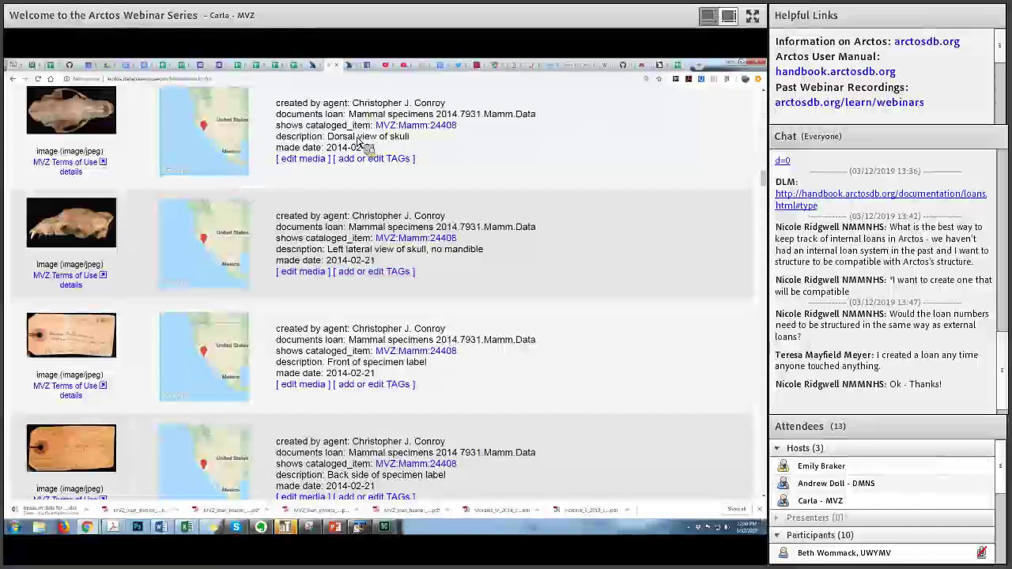
scroll(372, 144, "up", 3)
scroll(403, 152, "up", 3)
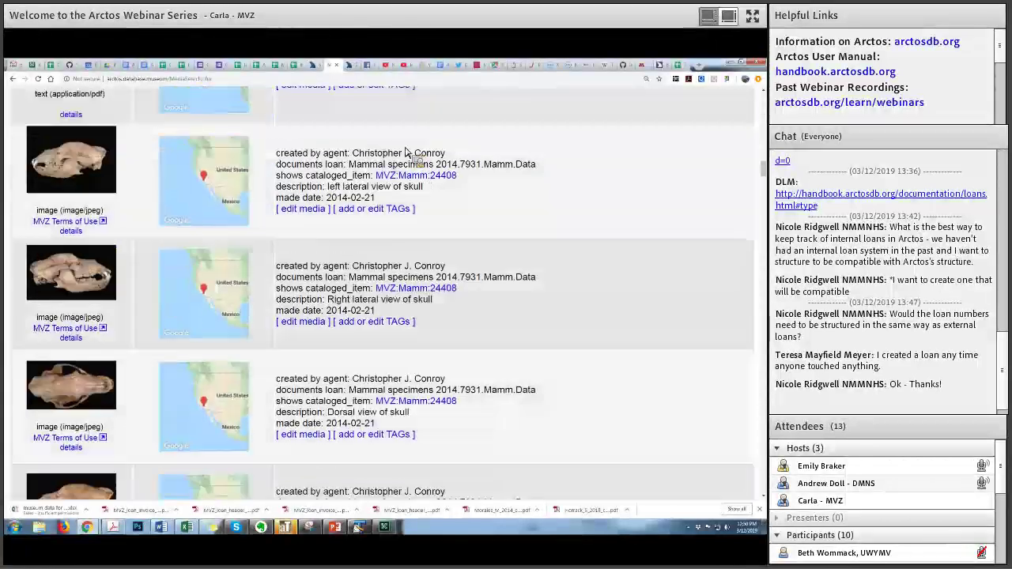
scroll(395, 150, "up", 5)
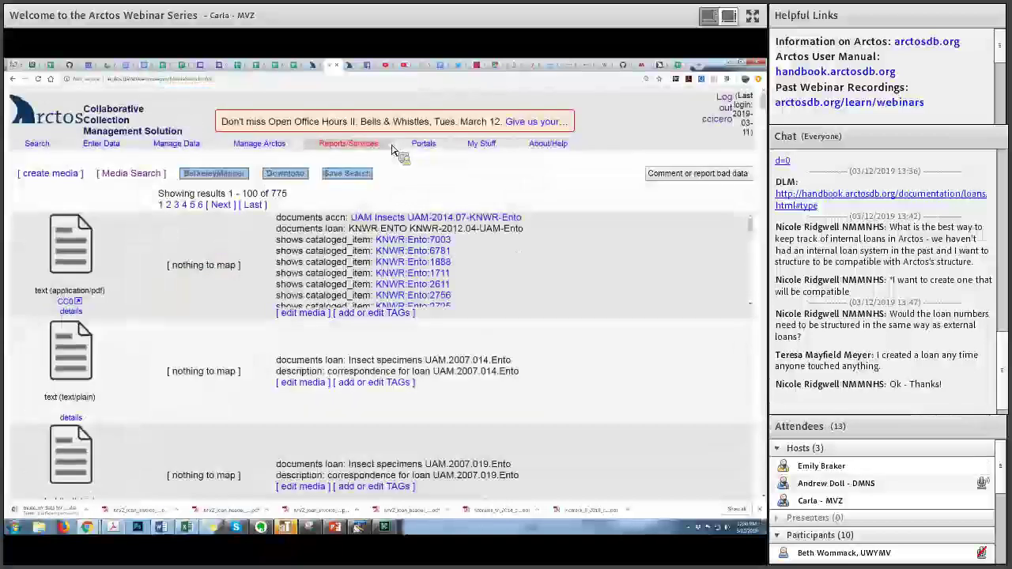
Open the list of existing report templates and examine the CHAS, DMNS and MSB loan header and invoice reports.
mouse_move(348, 133)
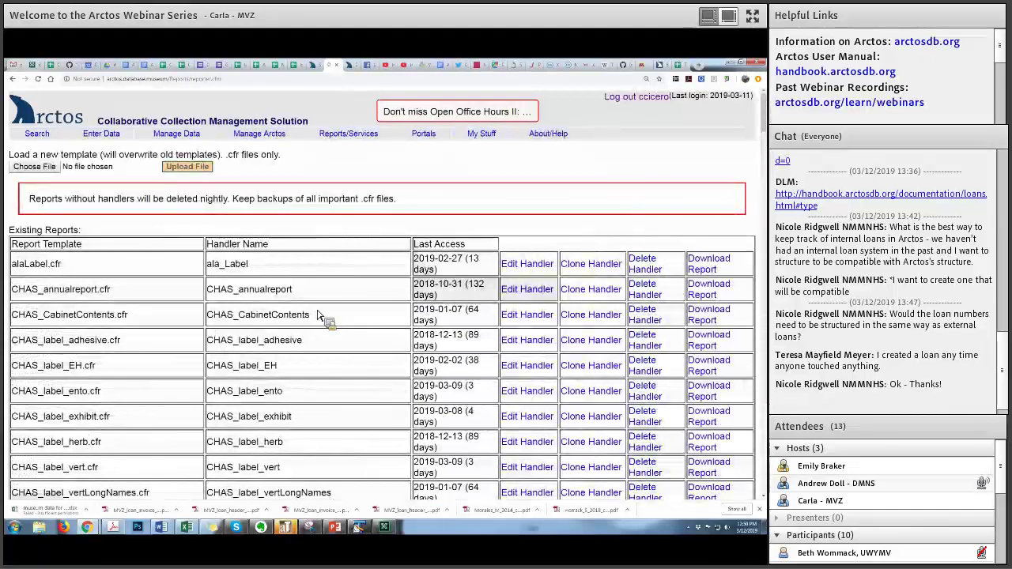
scroll(318, 315, "down", 3)
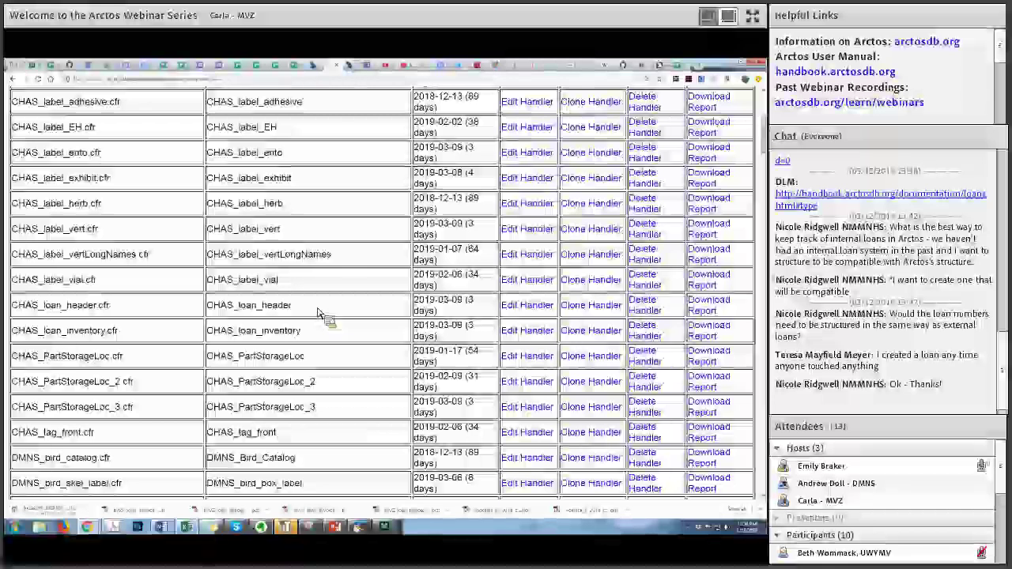
scroll(317, 315, "down", 3)
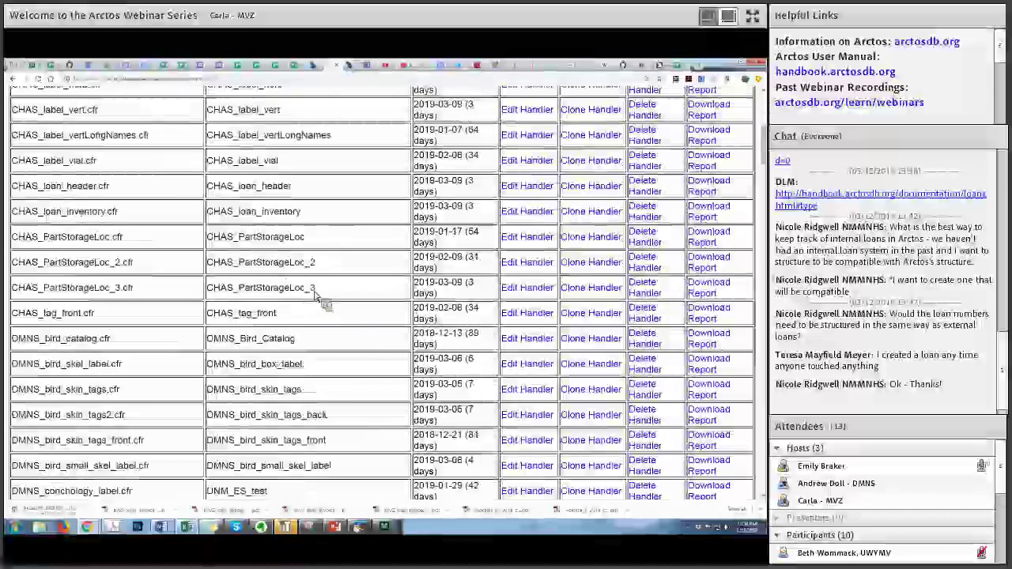
scroll(318, 295, "down", 3)
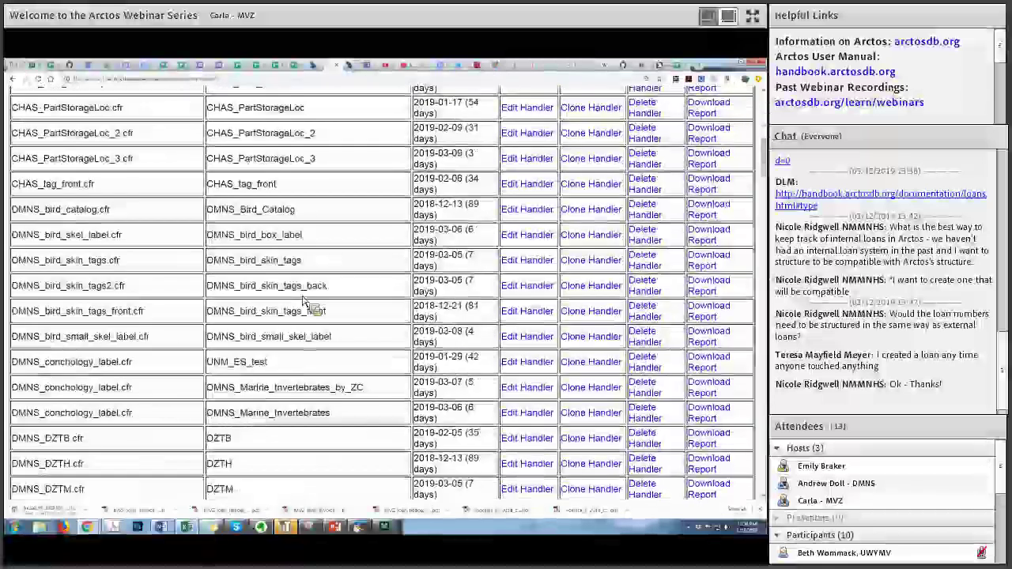
scroll(182, 338, "down", 6)
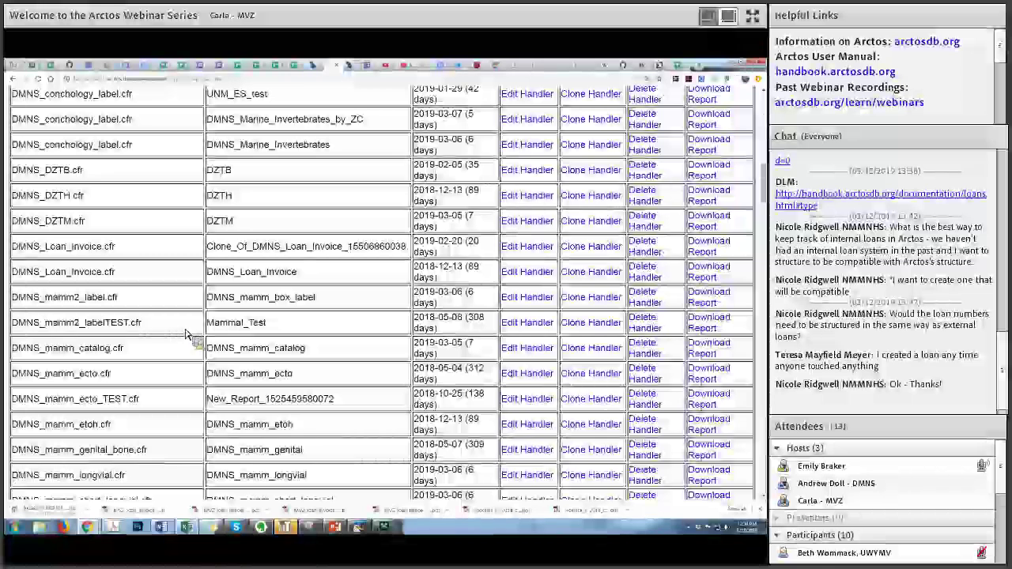
scroll(188, 336, "down", 3)
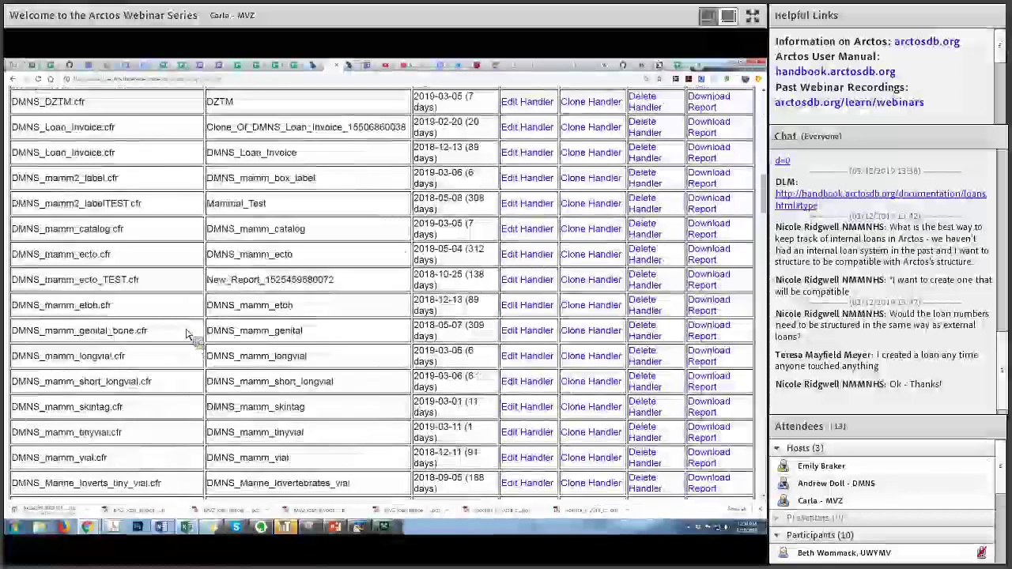
scroll(187, 334, "down", 8)
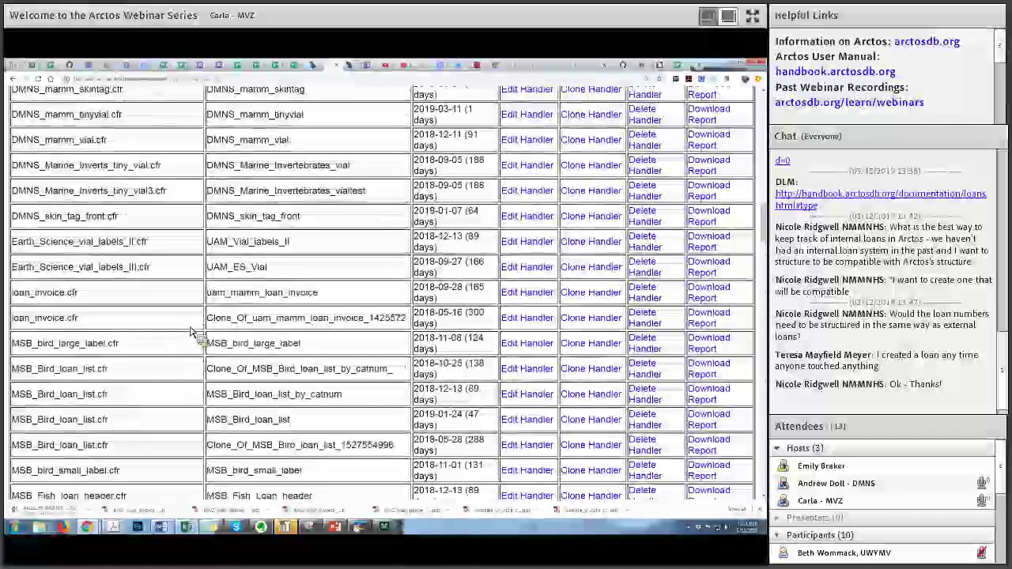
scroll(192, 332, "down", 3)
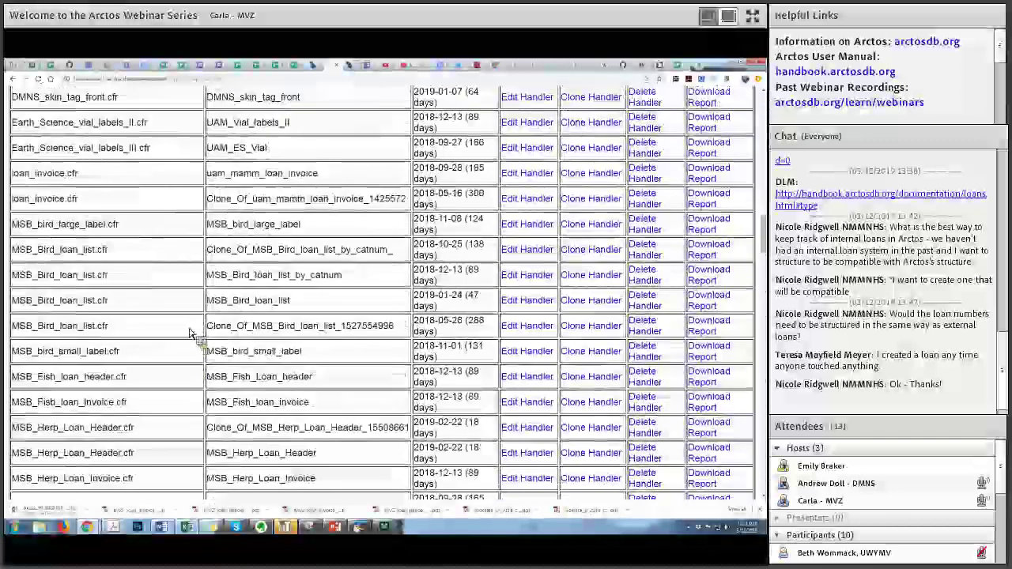
scroll(188, 335, "down", 3)
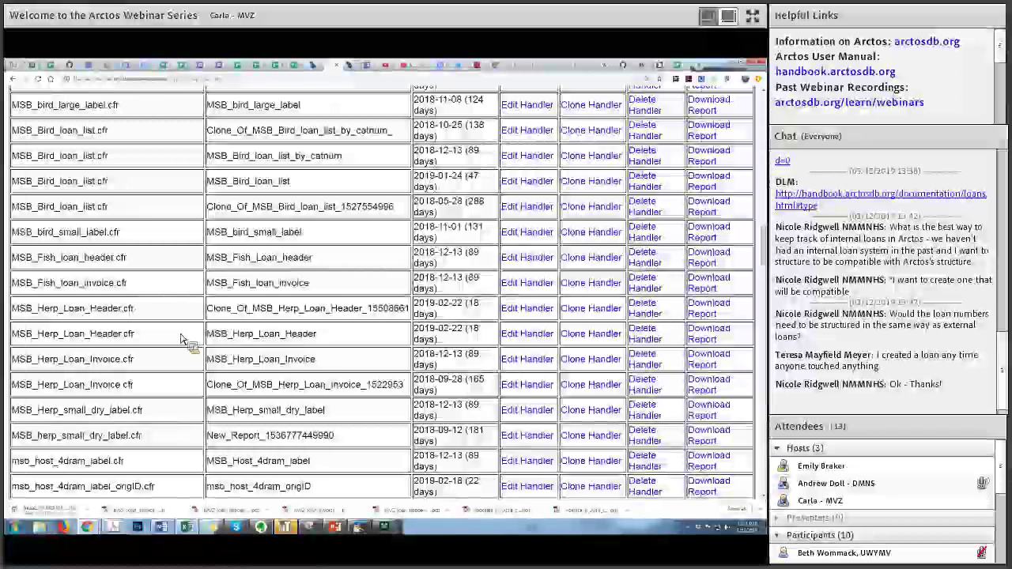
Examine the MVZ, UAM and UCM loan report templates further down the list, and return to the media search form.
scroll(188, 339, "down", 10)
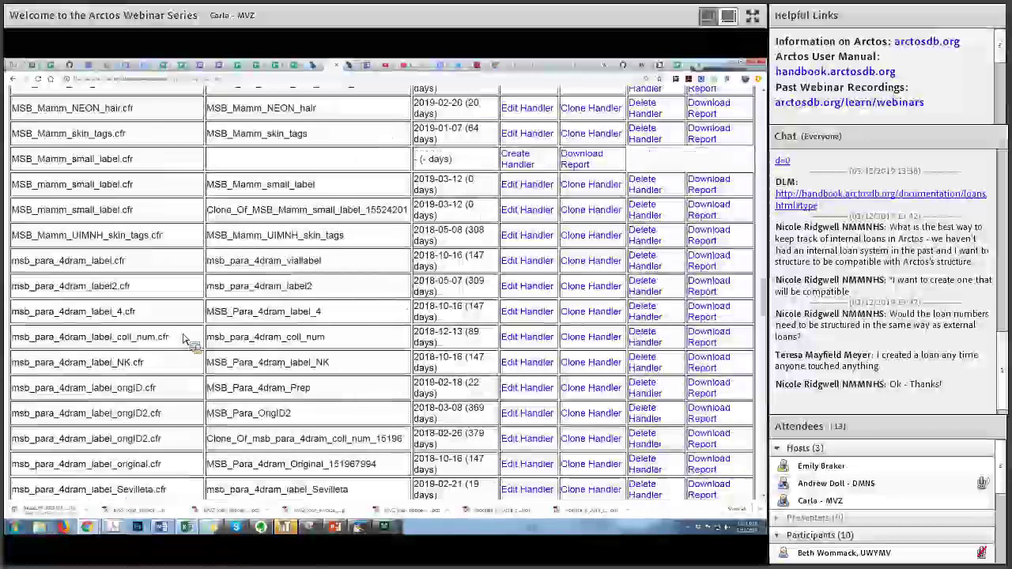
scroll(187, 339, "down", 5)
scroll(187, 338, "down", 6)
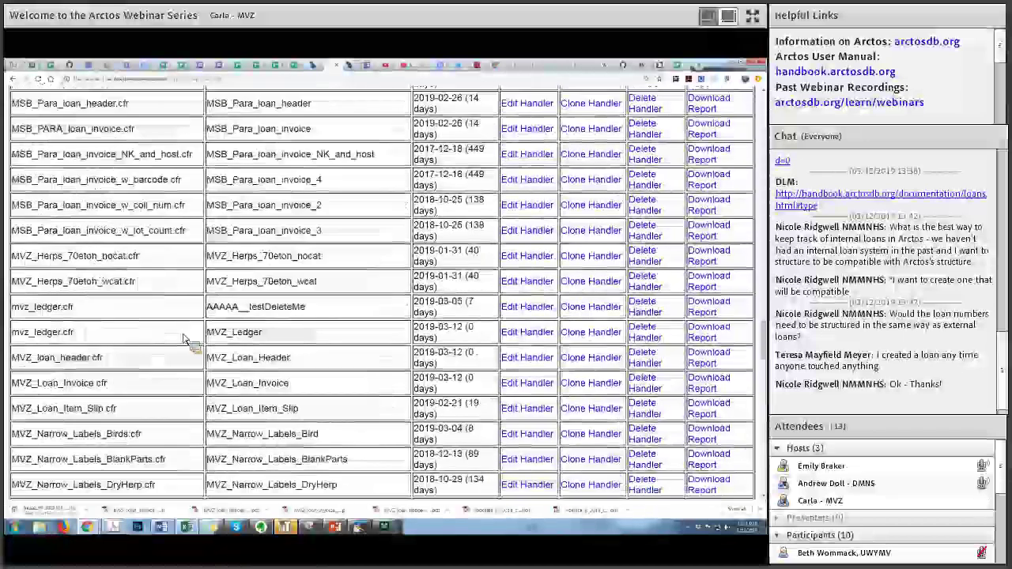
scroll(187, 339, "down", 5)
scroll(187, 339, "down", 12)
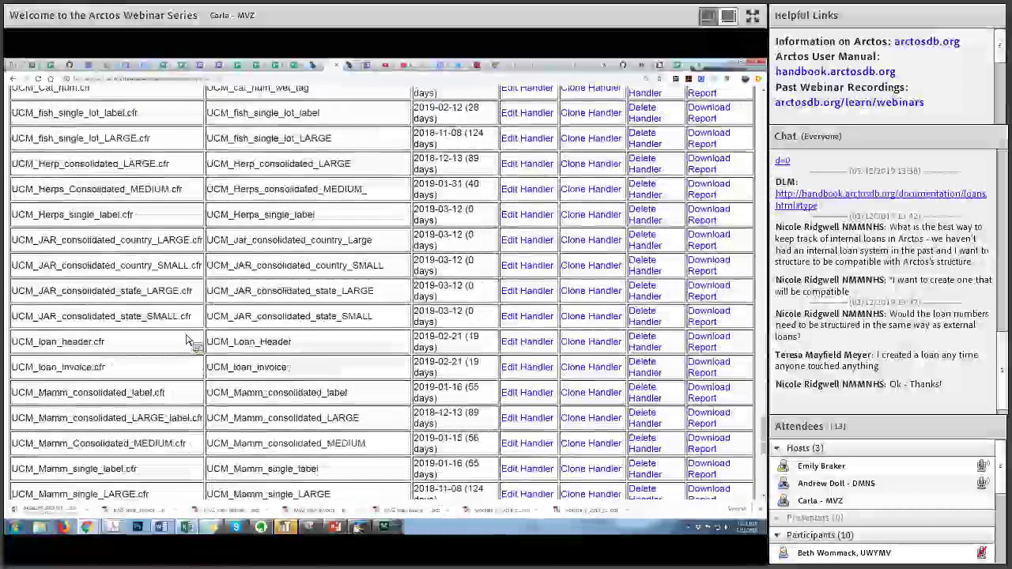
scroll(188, 339, "up", 5)
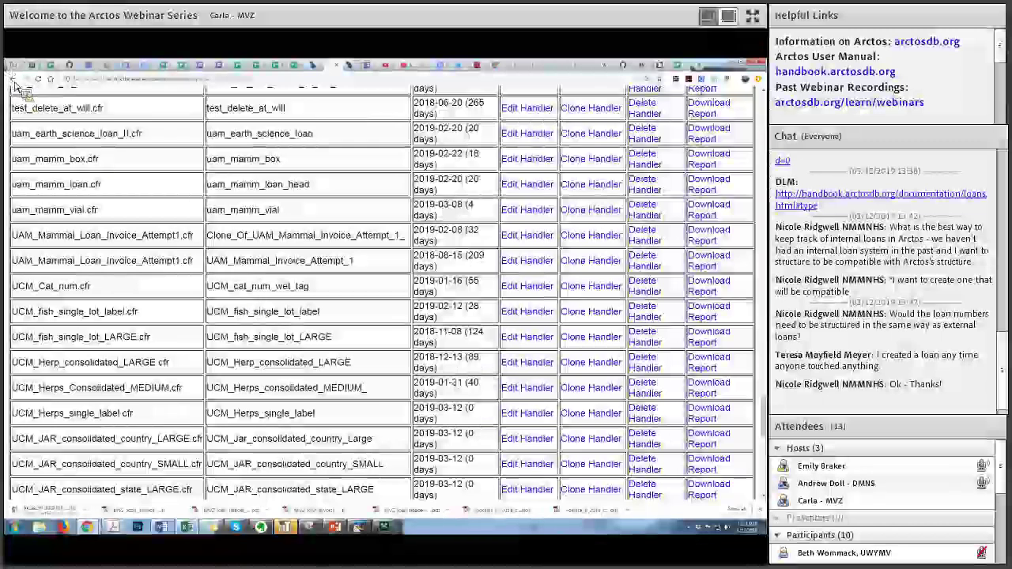
scroll(16, 87, "down", 3)
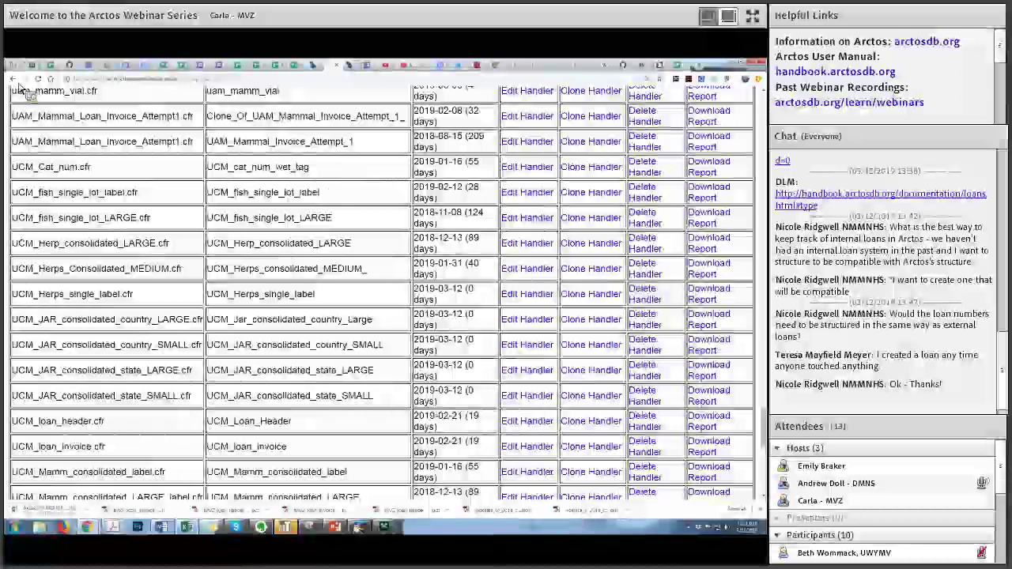
key("alt+Left")
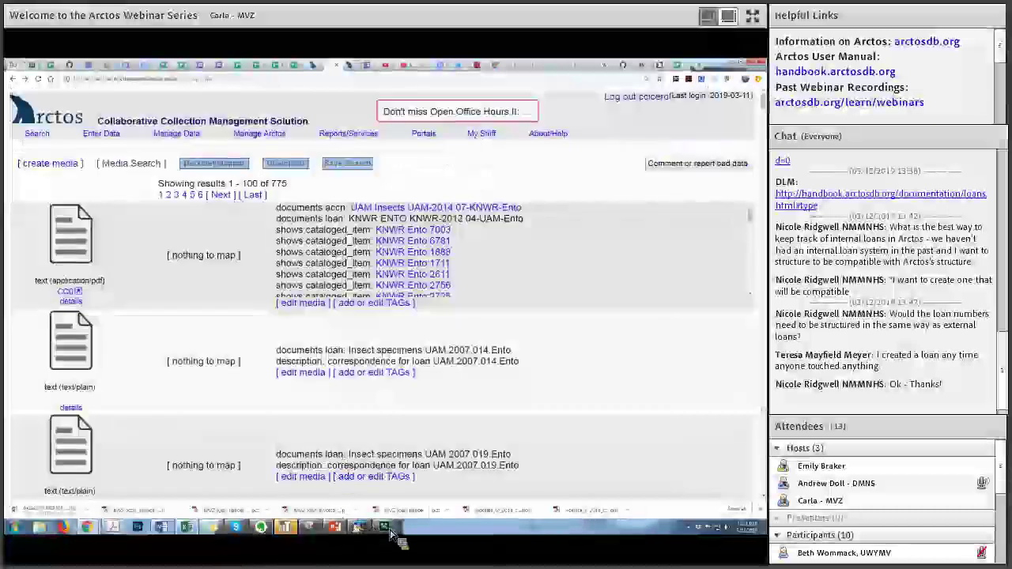
key("alt+Left")
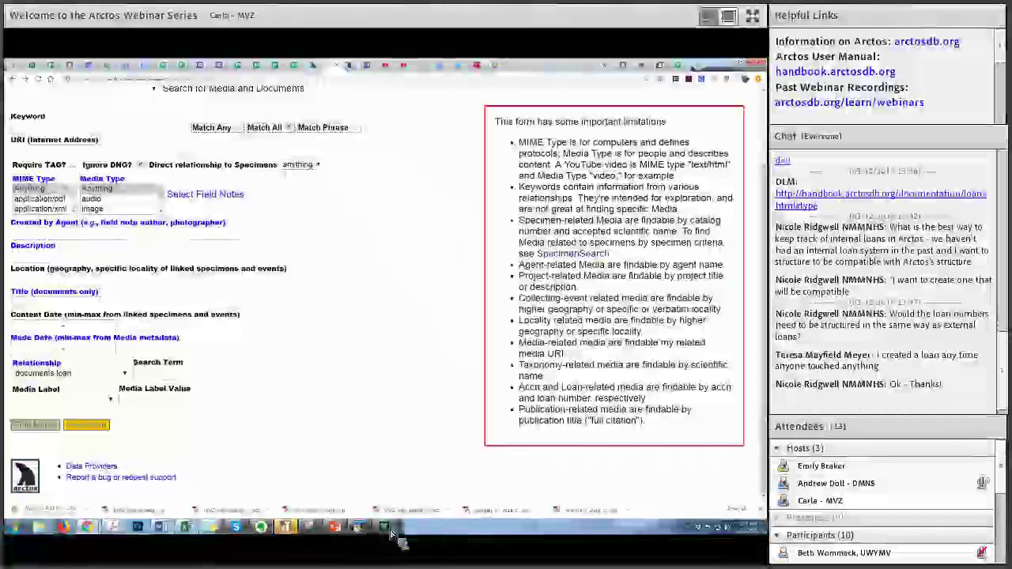
Leave the media search form and bring up the Arctos Open Office Hours II: Bells & Whistles document.
left_click(92, 532)
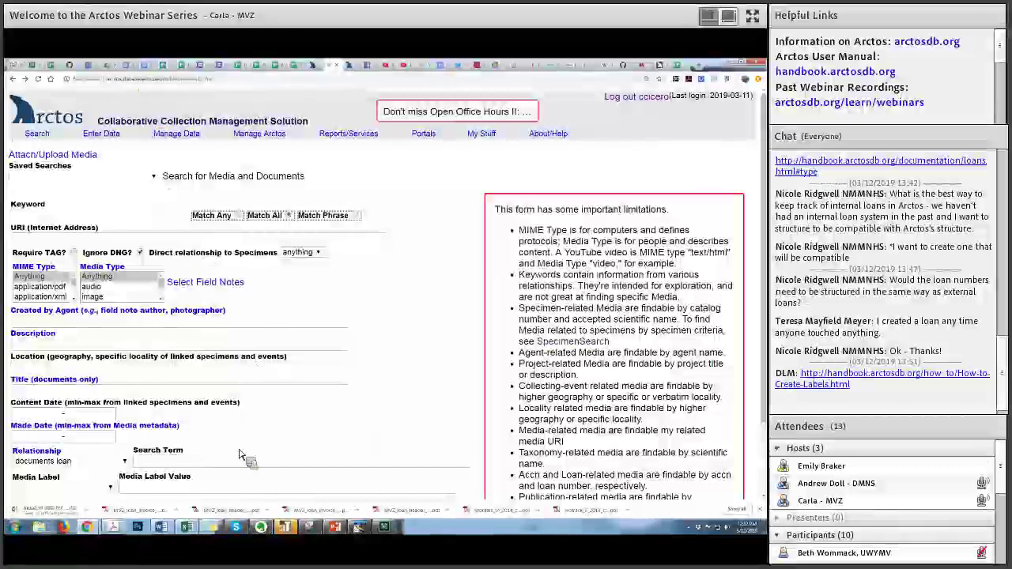
left_click(357, 525)
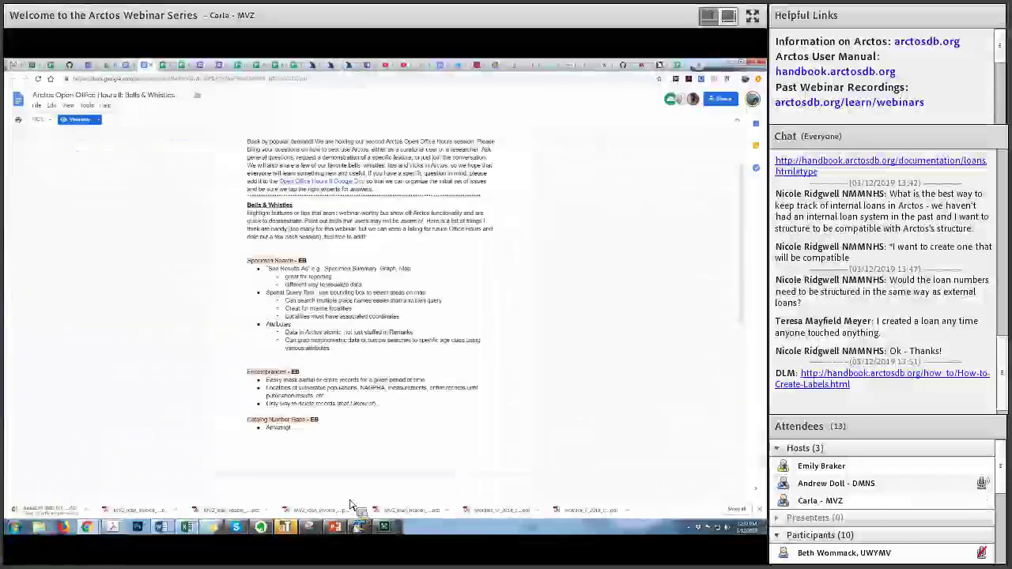
left_click(134, 68)
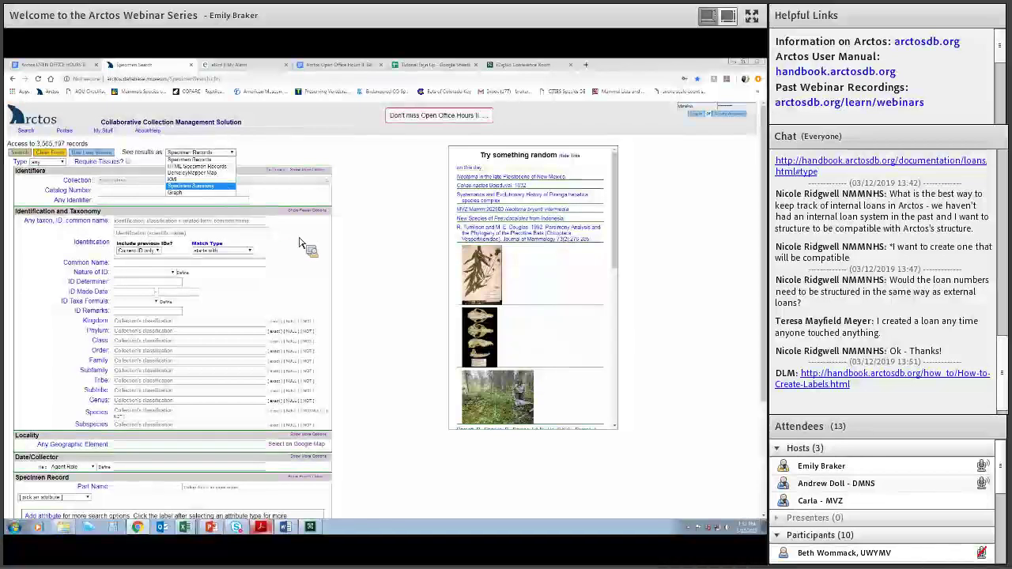
Search the specimen records for the taxon Peromyscus.
left_click(132, 229)
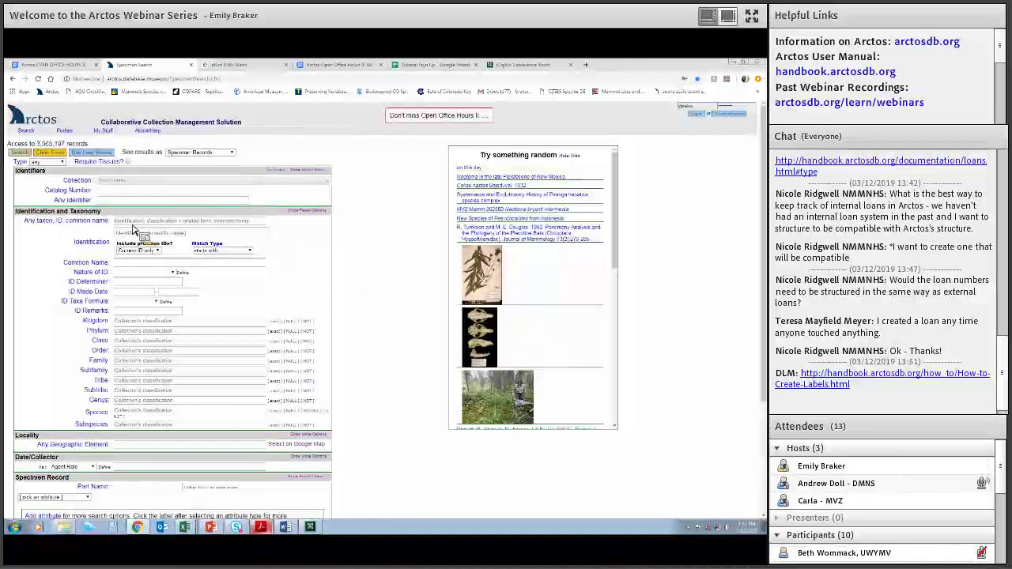
left_click(132, 224)
key("Down")
left_click(26, 156)
left_click(26, 156)
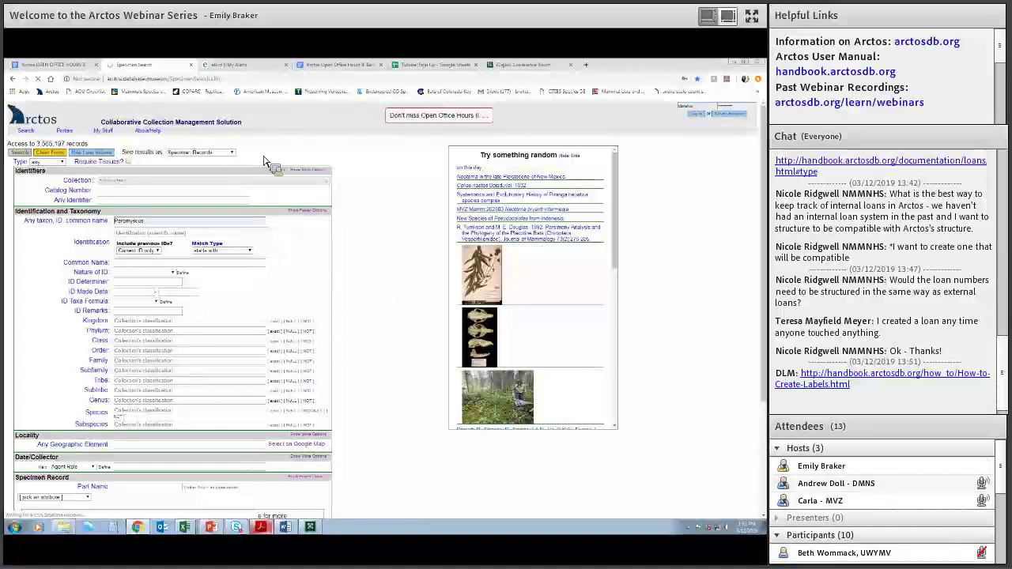
Return to the specimen search form and set the Peromyscus results to display as a Specimen Summary.
left_click(200, 152)
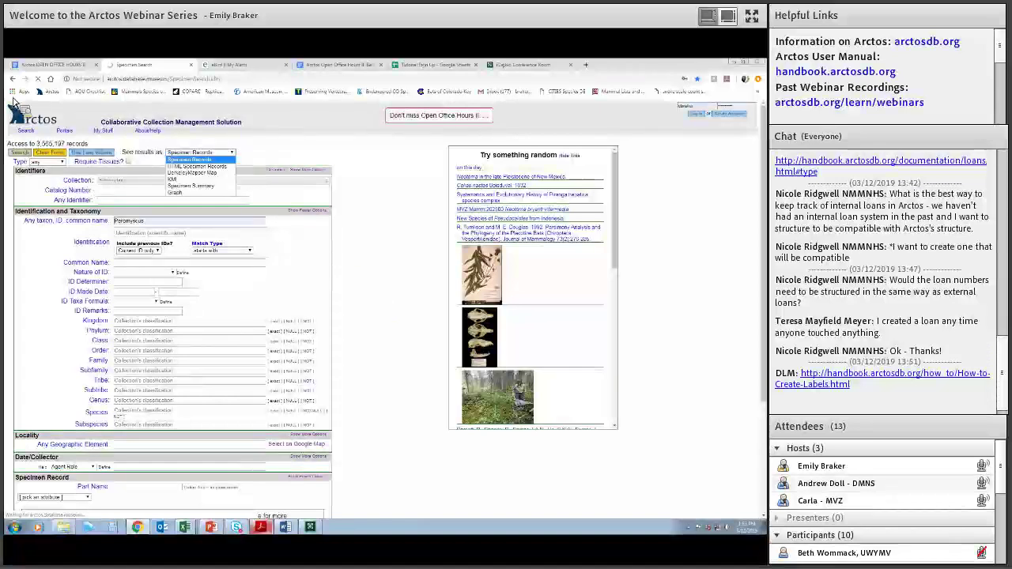
left_click(198, 186)
key("alt+Left")
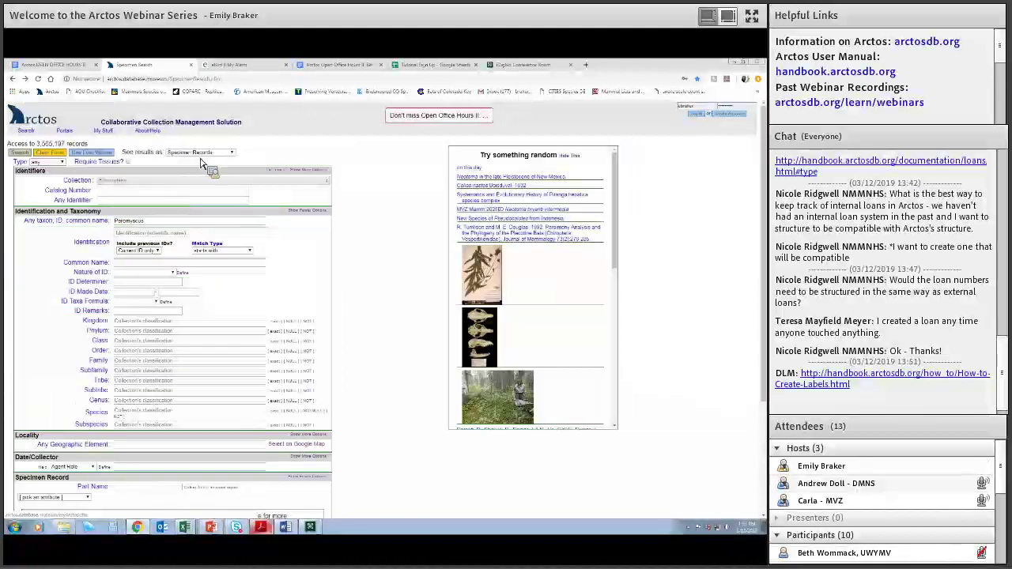
left_click(200, 153)
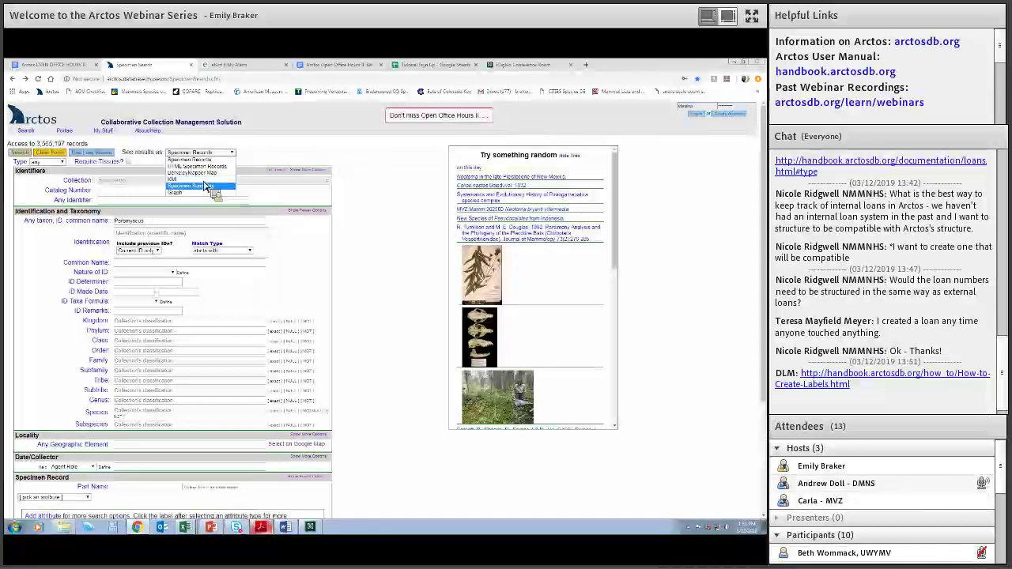
left_click(204, 186)
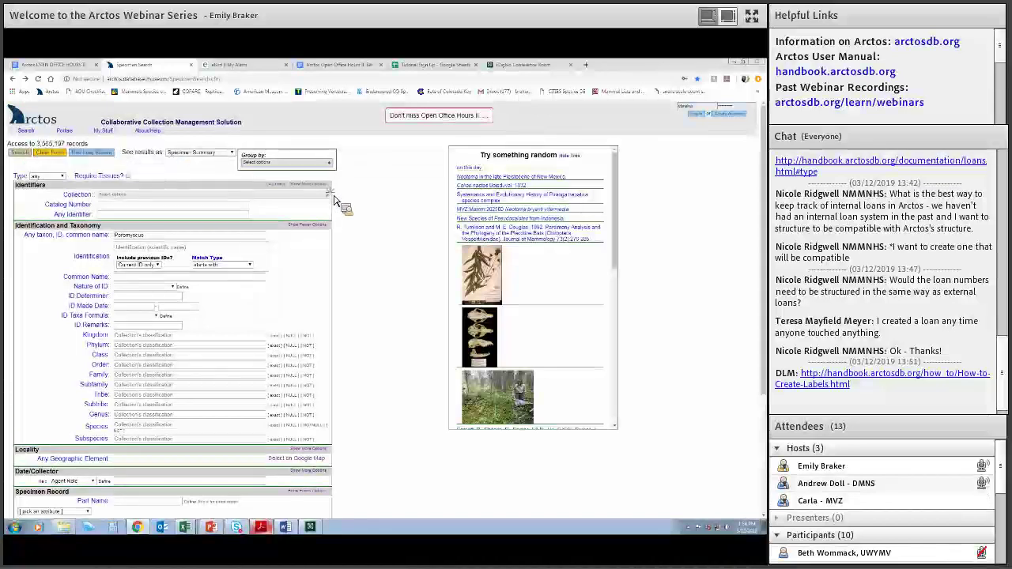
Review the fields available for grouping the summary, and run the Peromyscus summary search.
left_click(329, 163)
scroll(334, 204, "down", 5)
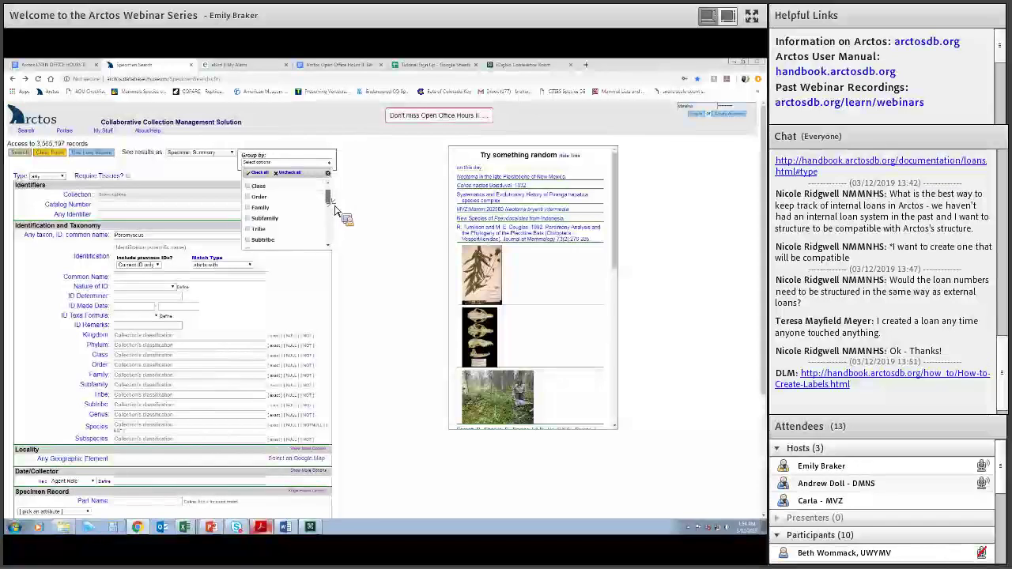
scroll(335, 206, "up", 2)
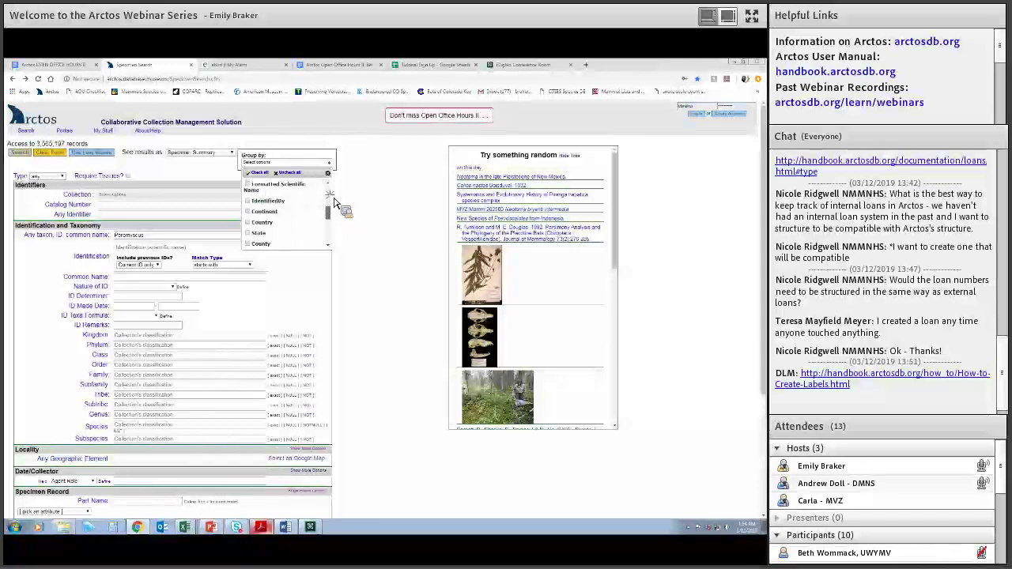
scroll(336, 220, "down", 5)
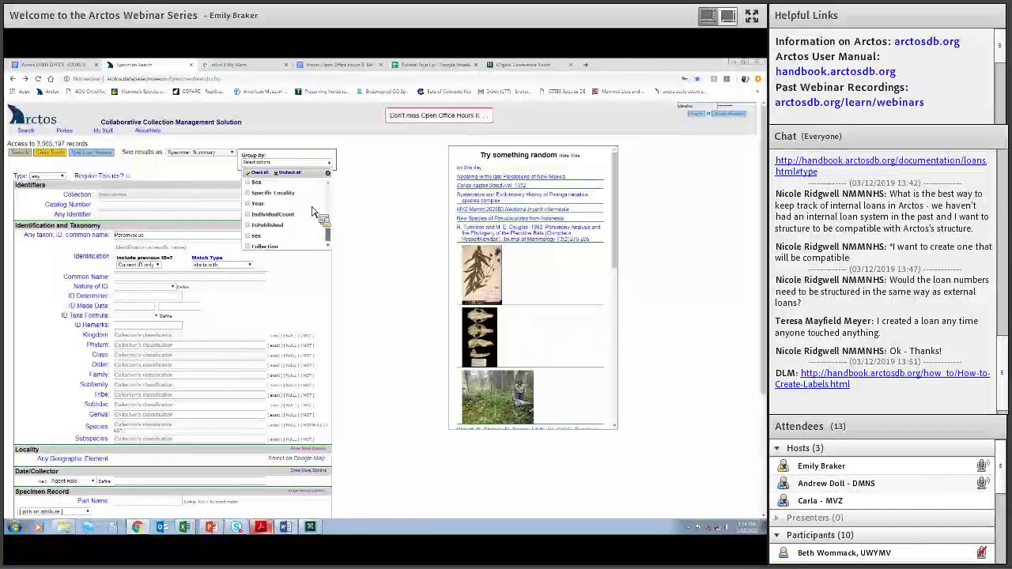
scroll(269, 214, "up", 4)
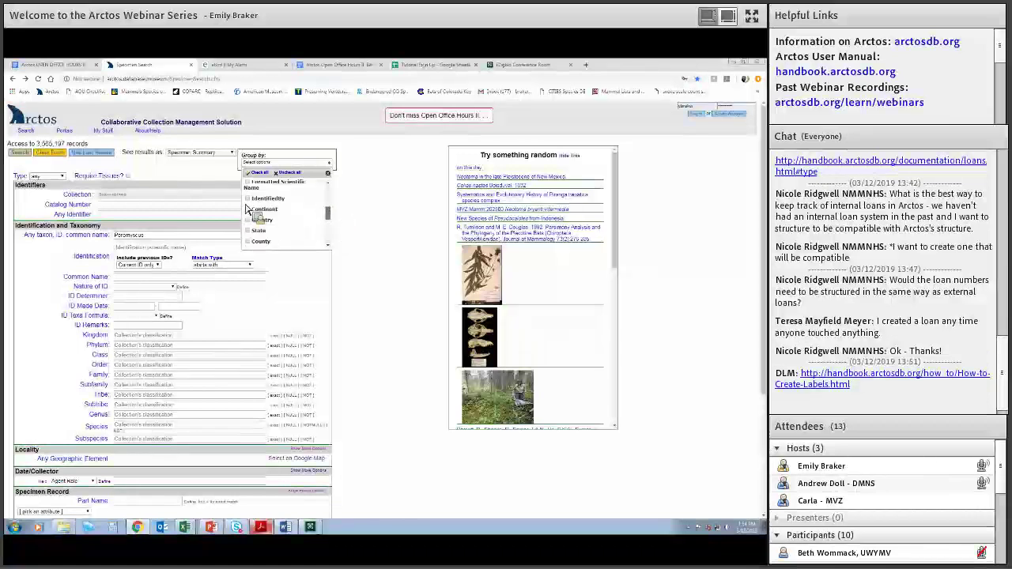
left_click(21, 155)
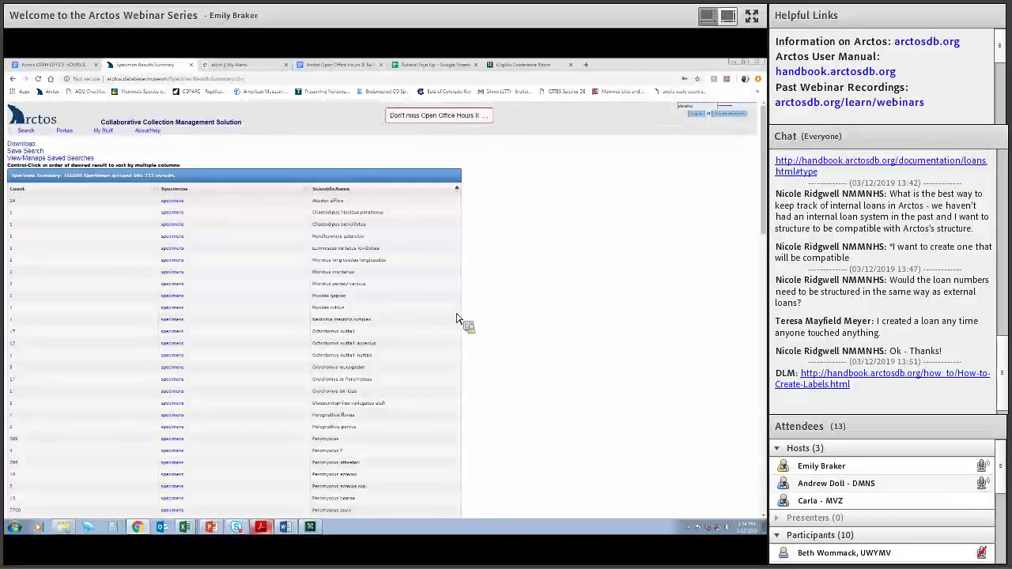
Sort the summary by descending count, and find Peromyscus nasutus with the text "nas" to open its specimen records.
left_click(131, 193)
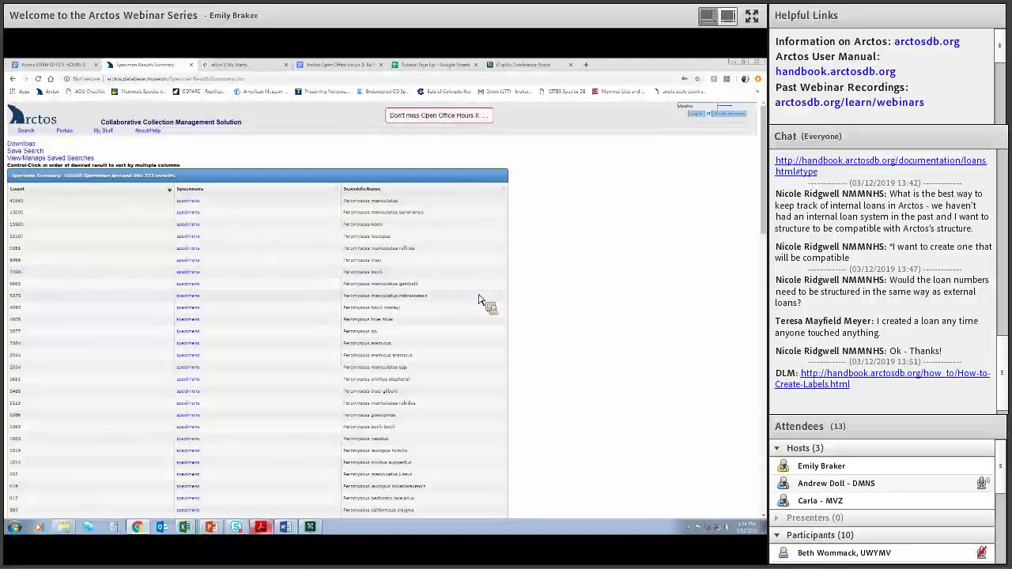
key("ctrl+f")
type("nas")
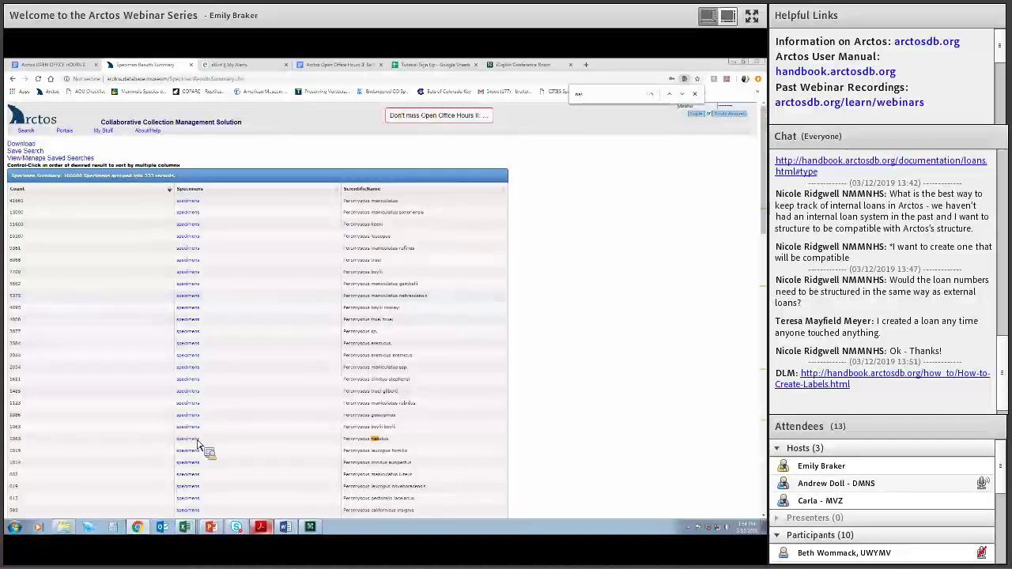
left_click(197, 441)
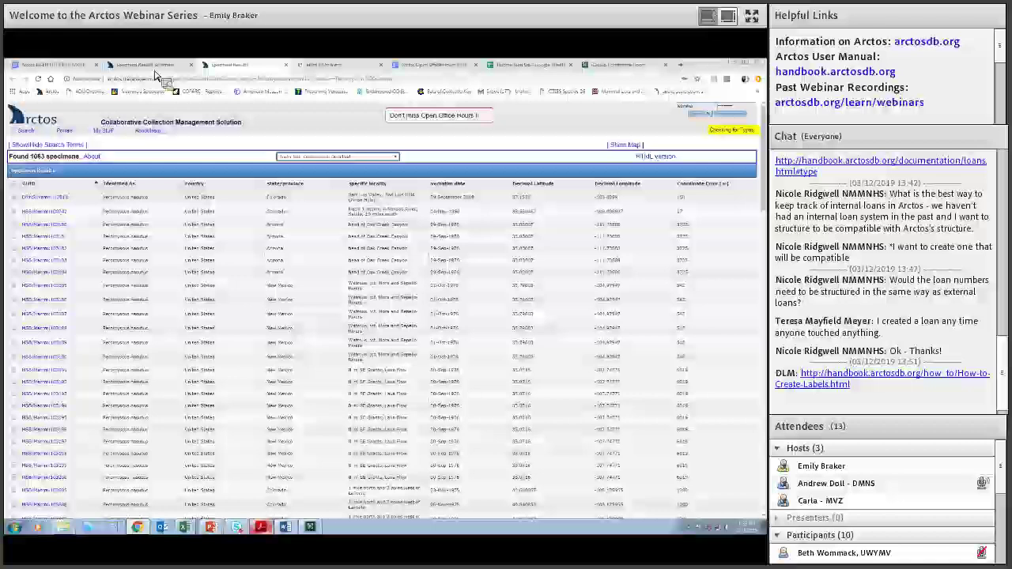
Return to the specimen search form and run a search for Peromyscus nasutus with the results shown as a BerkeleyMapper map.
left_click(146, 64)
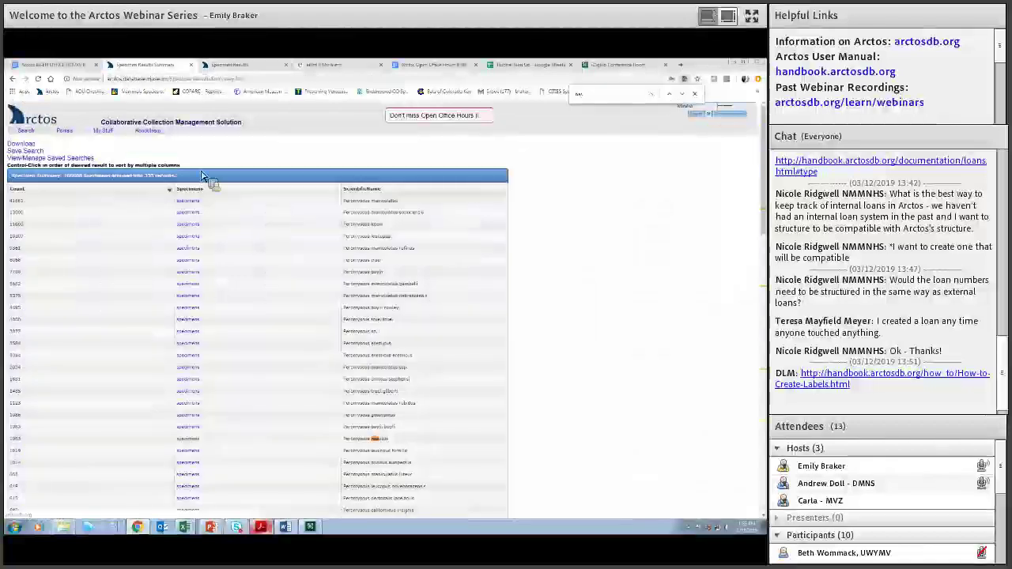
key("alt+Left")
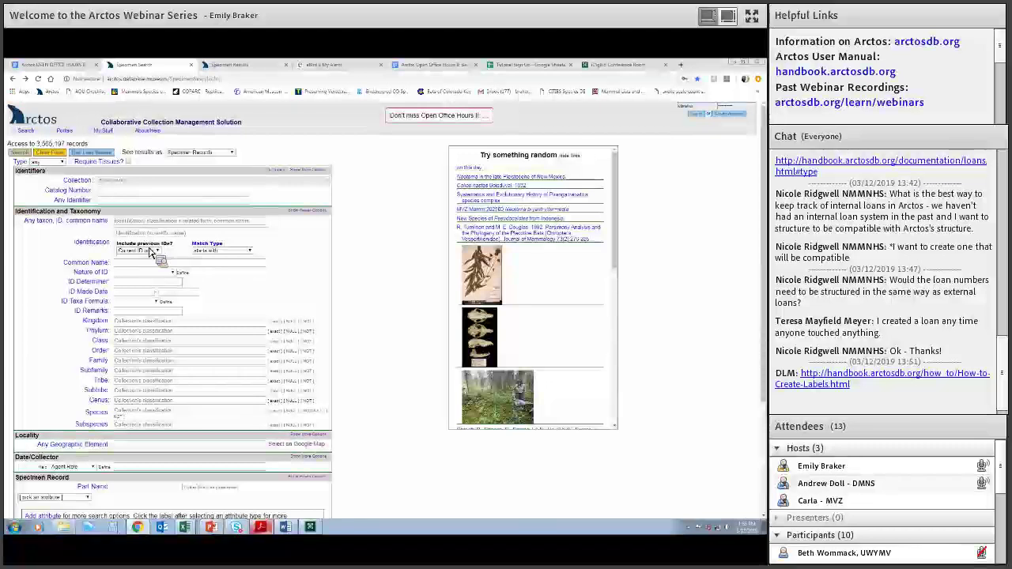
left_click(190, 222)
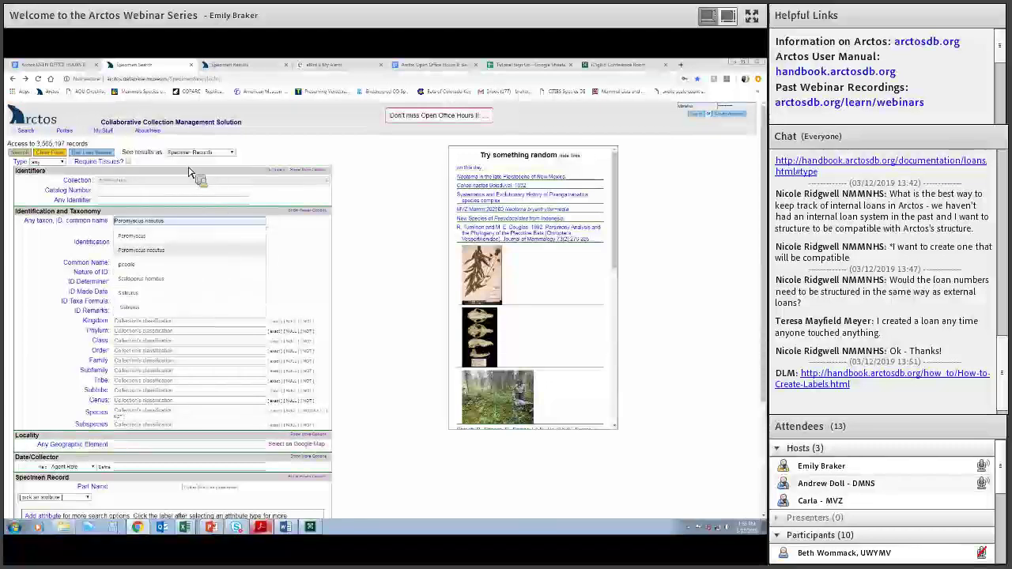
key("Return")
left_click(210, 153)
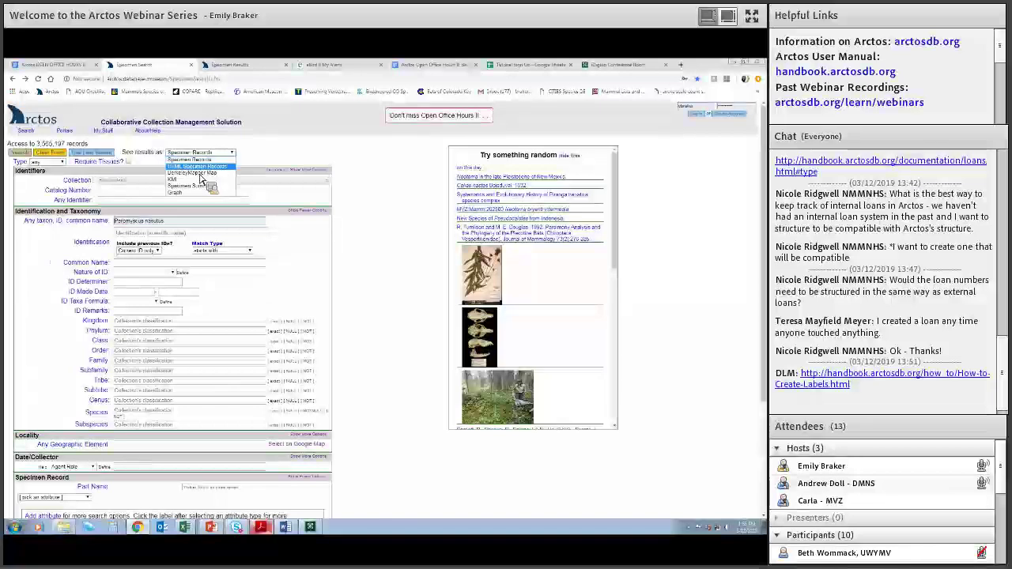
key("Return")
left_click(19, 154)
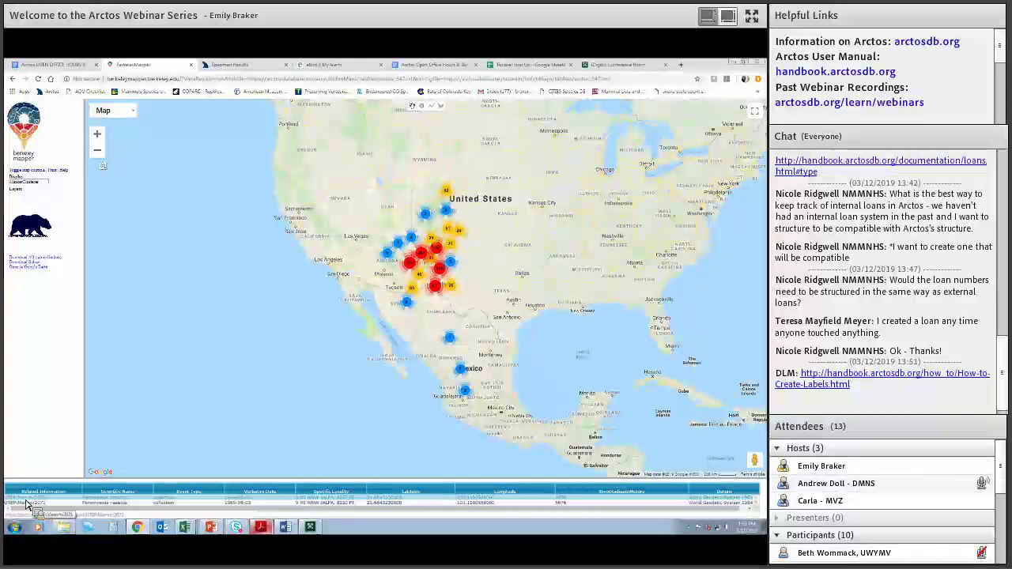
Open specimen record UTEP:Mamm:2070 from the table below the map, and return to the BerkeleyMapper map.
left_click_drag(26, 504, 342, 486)
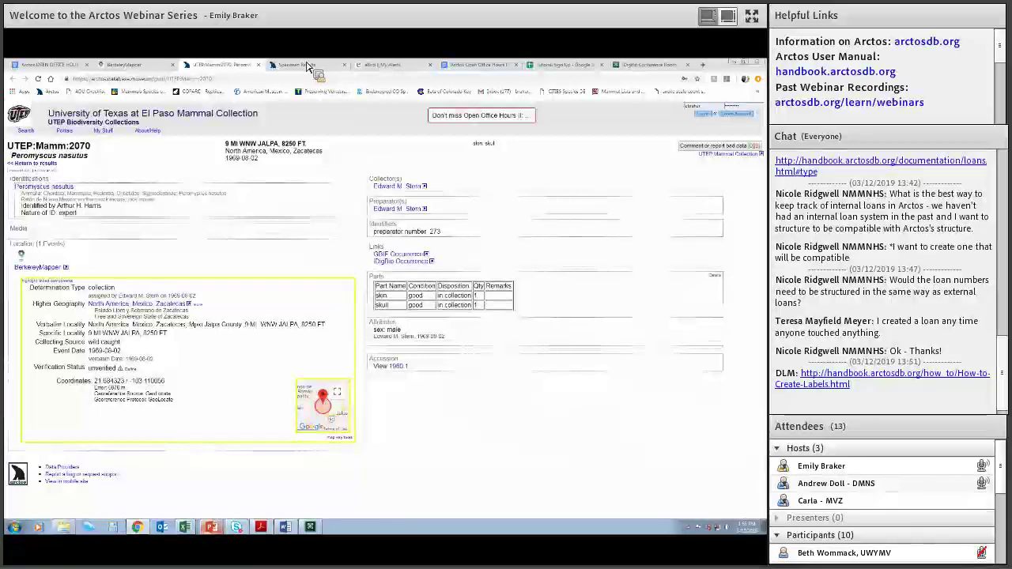
left_click(307, 66)
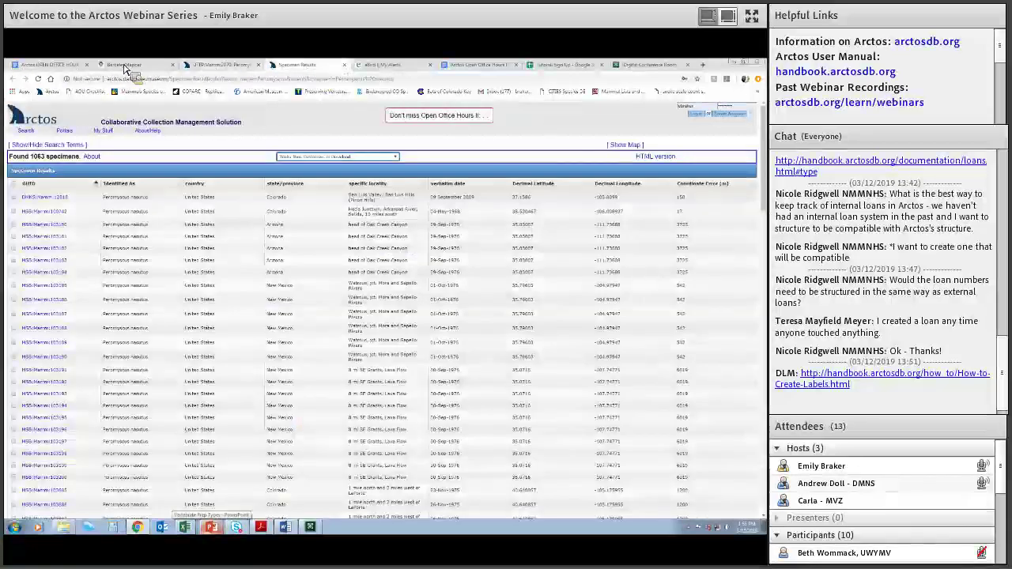
left_click(122, 66)
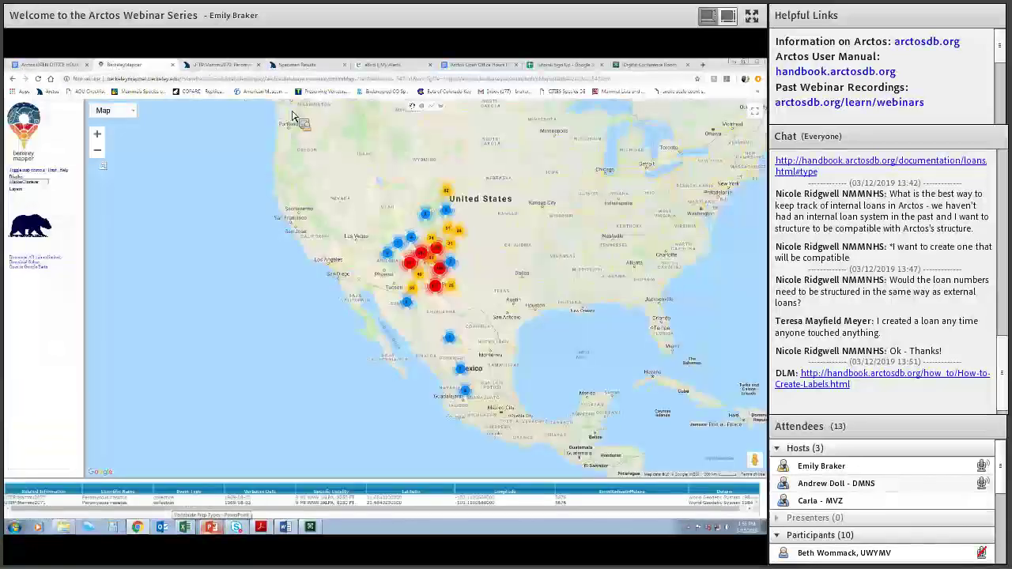
left_click(138, 527)
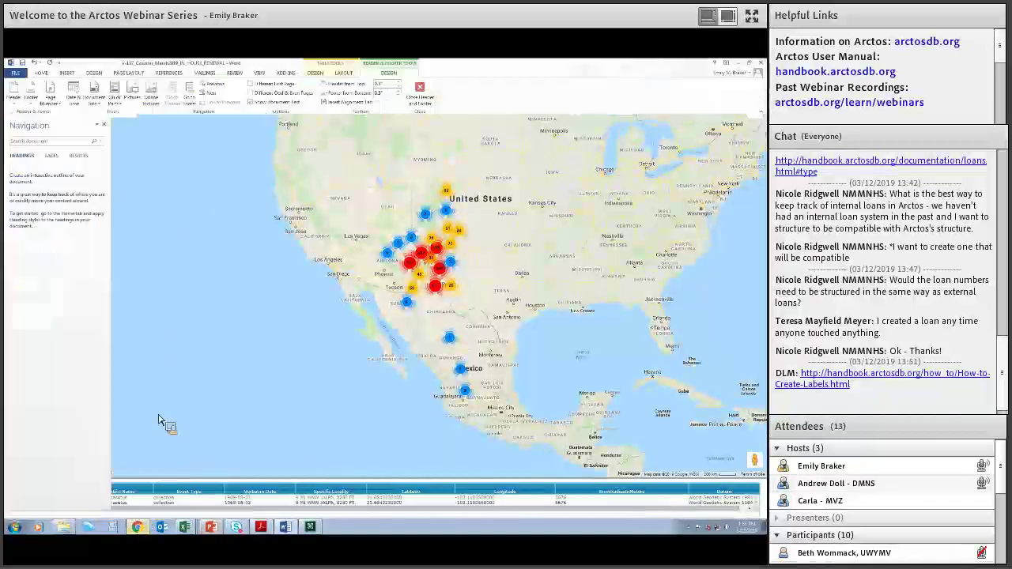
key("alt+Tab")
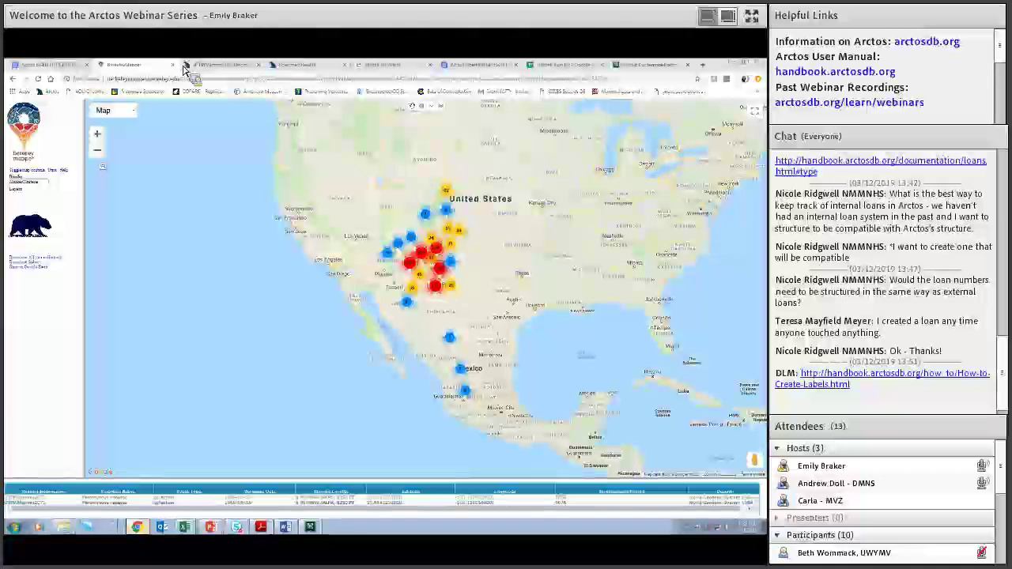
Go back from the specimen results to the search form and enter Peromyscus nasutus as the taxon.
left_click(286, 67)
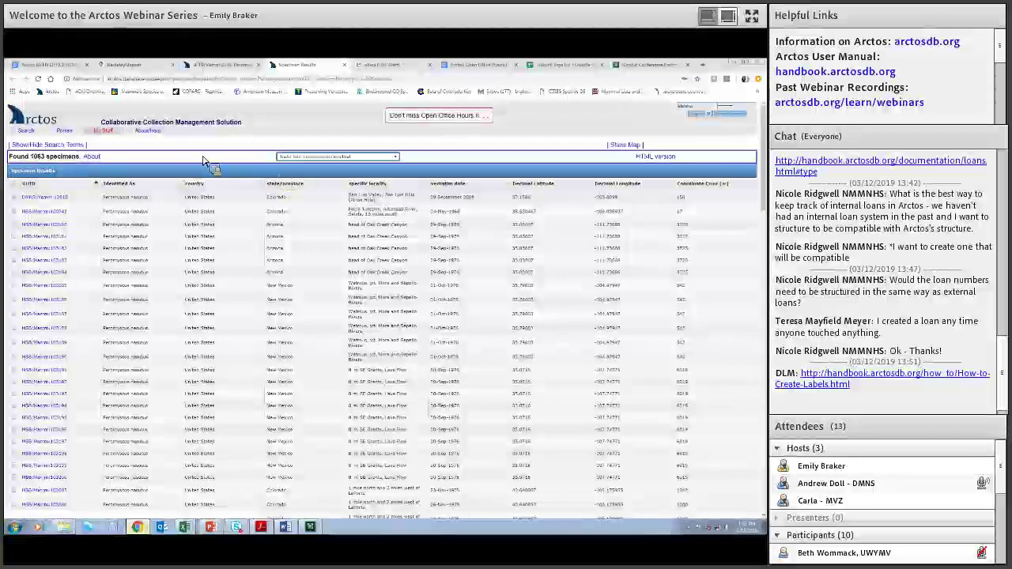
key("alt+Left")
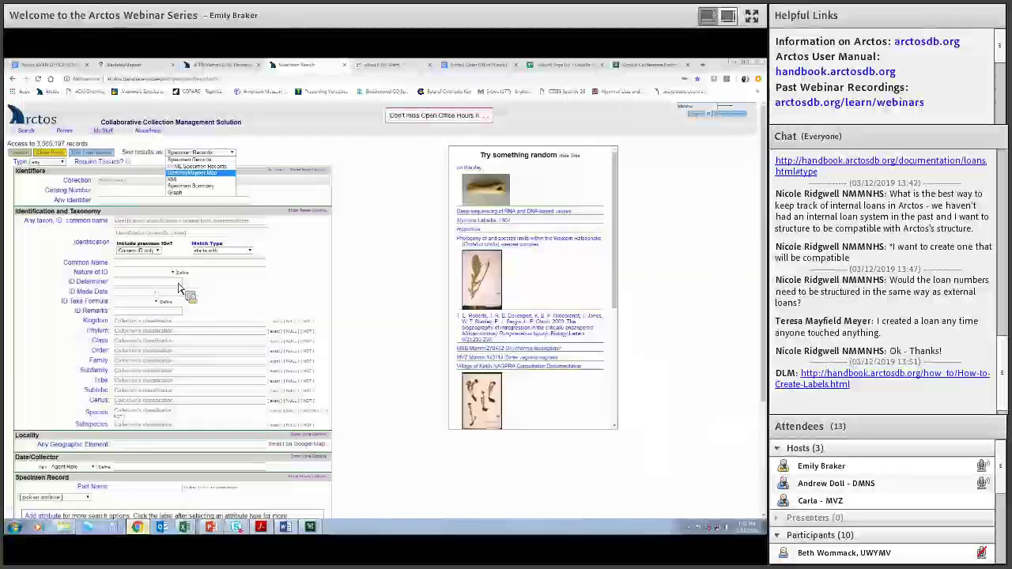
left_click(131, 225)
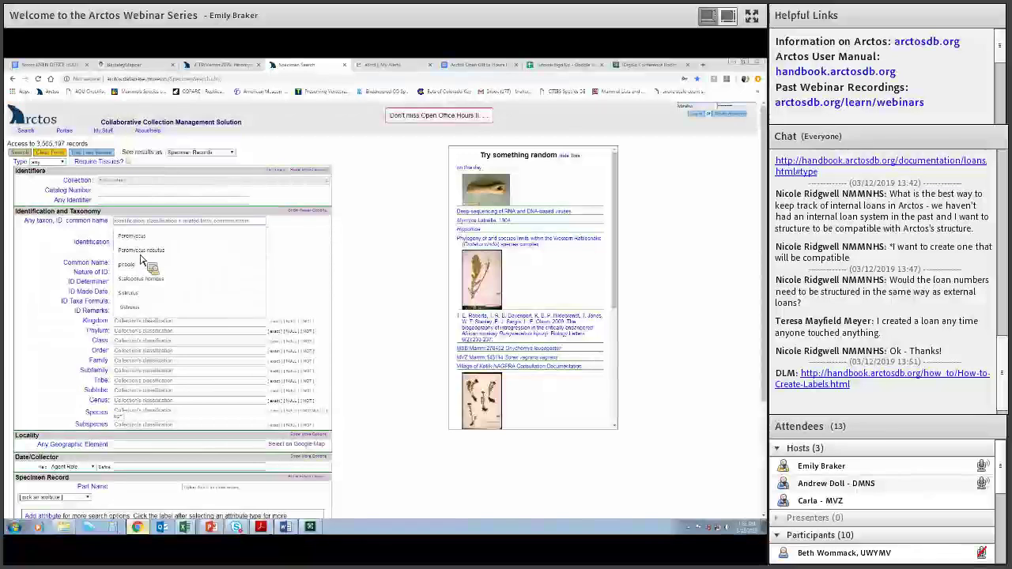
key("Down")
key("Down")
key("Return")
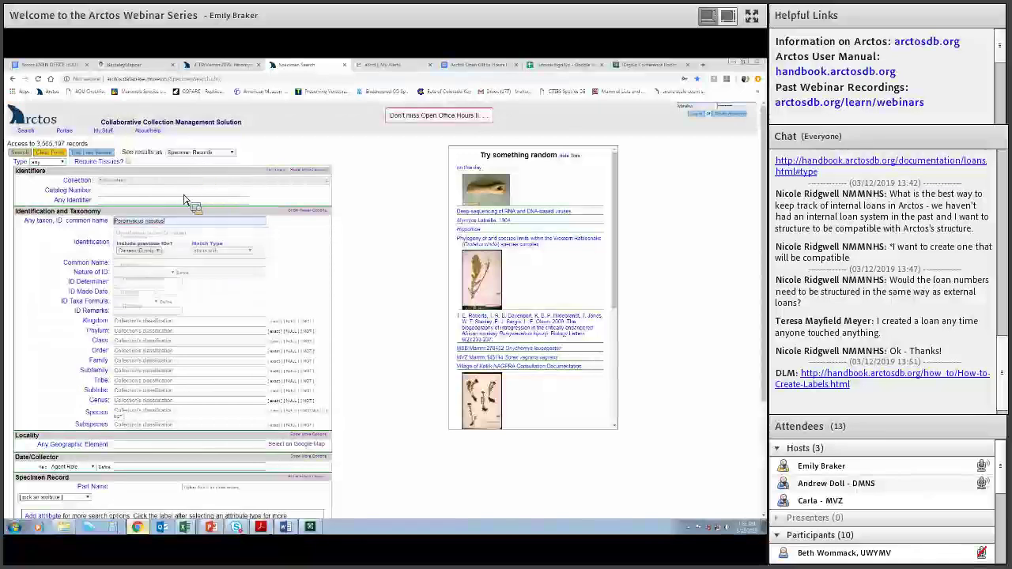
Display the search results as a graph and generate a pie chart of specimens by state.
left_click(200, 152)
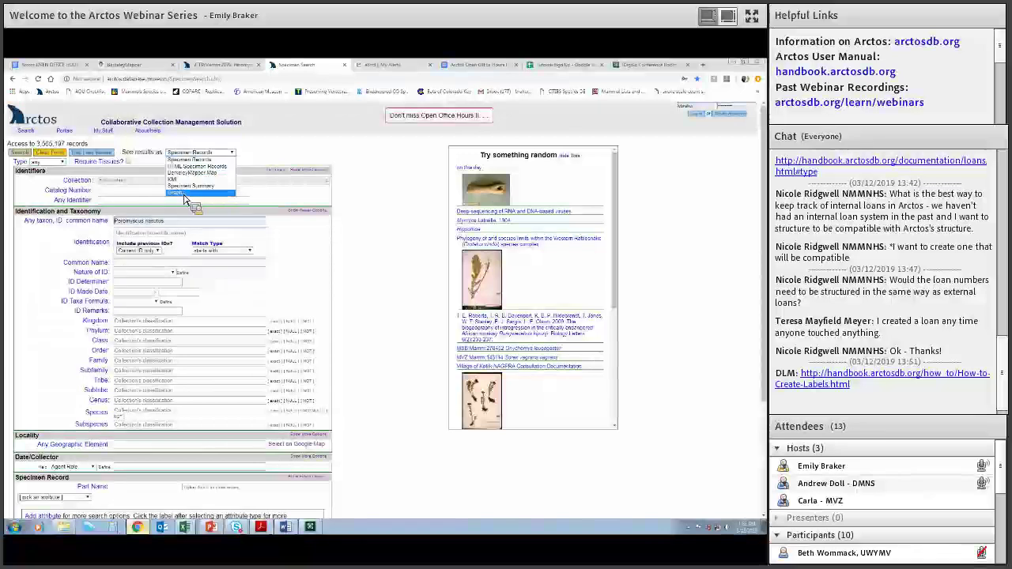
left_click(184, 193)
left_click(22, 152)
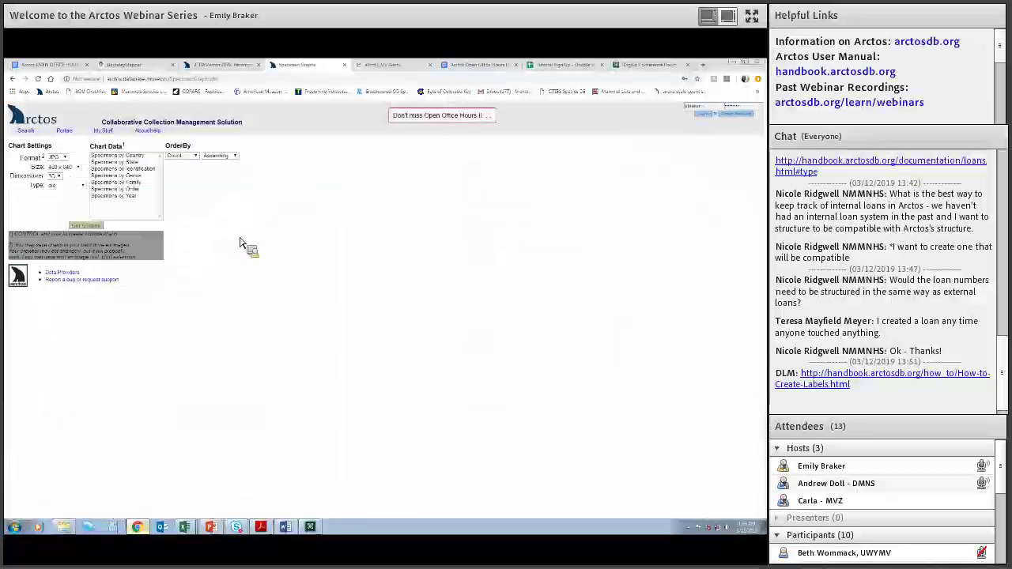
left_click(126, 162)
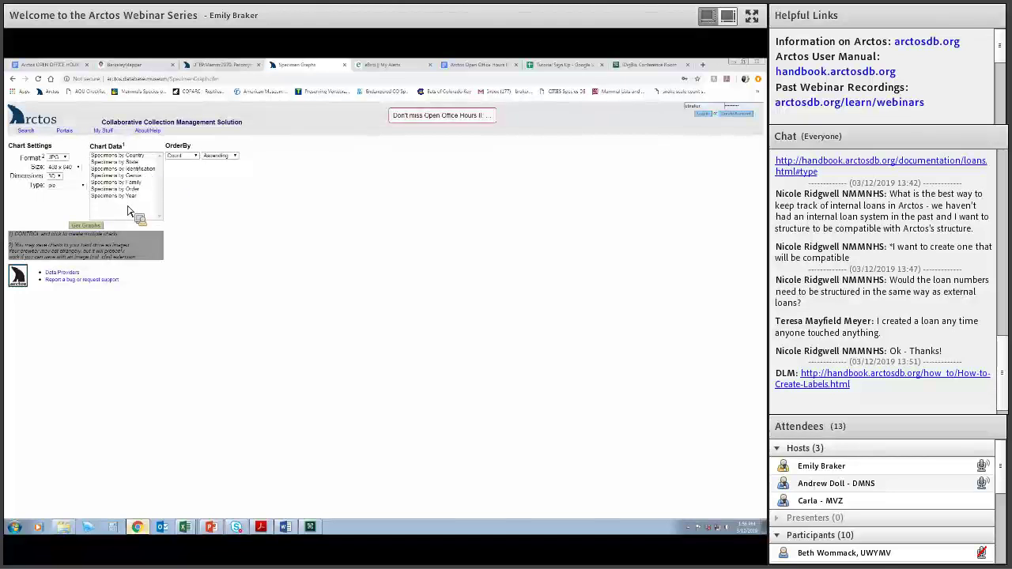
left_click(90, 228)
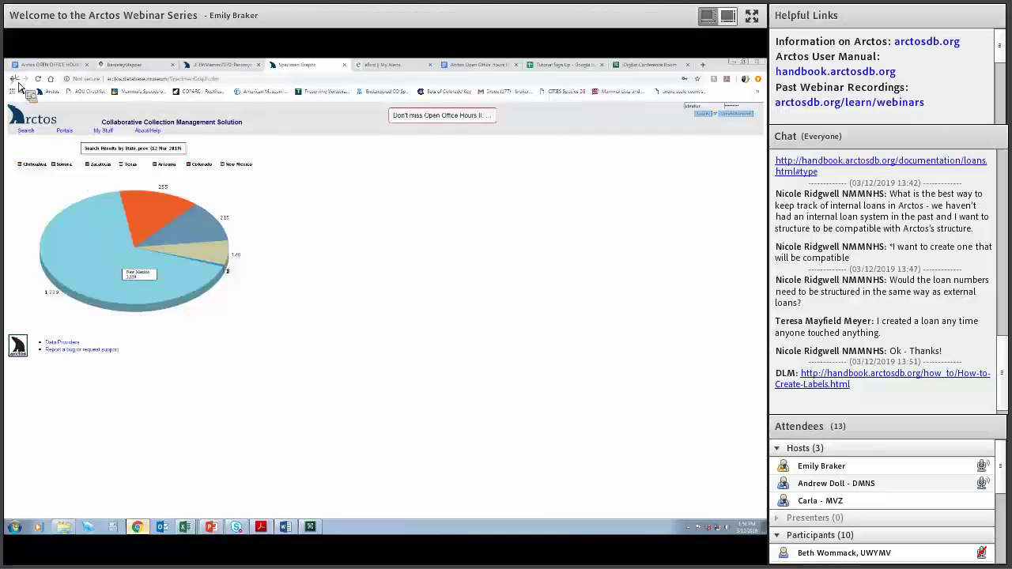
Return to the chart settings and generate a bar chart of specimens by year, ordered by parameter ascending.
left_click(143, 207)
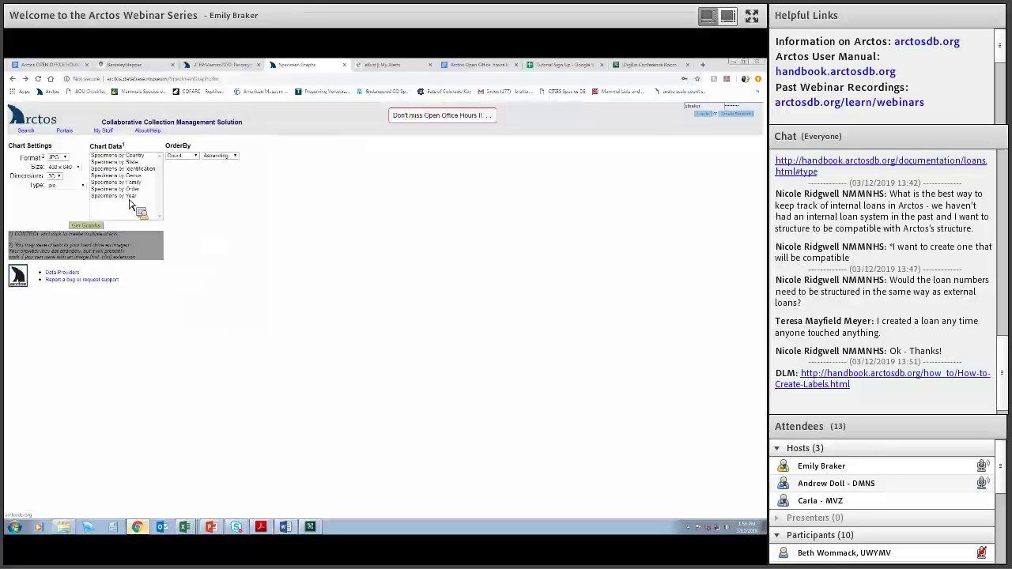
left_click(114, 196)
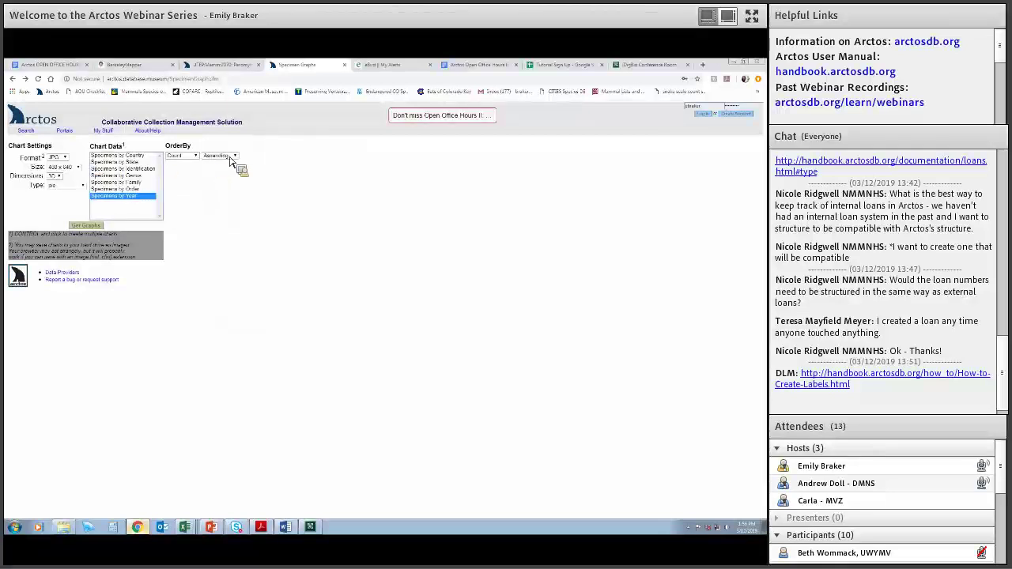
left_click(190, 177)
left_click(182, 156)
left_click(178, 168)
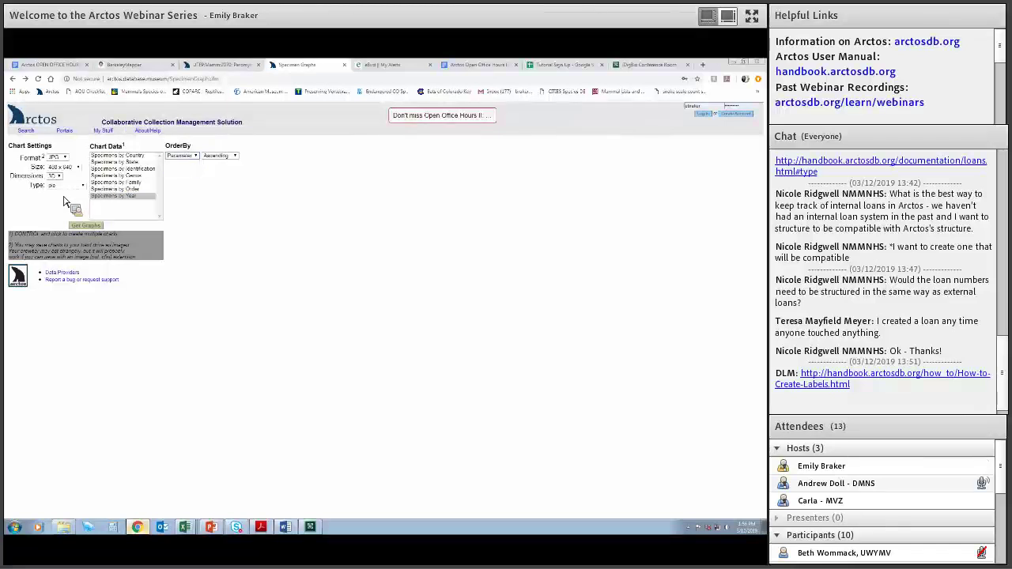
left_click(67, 185)
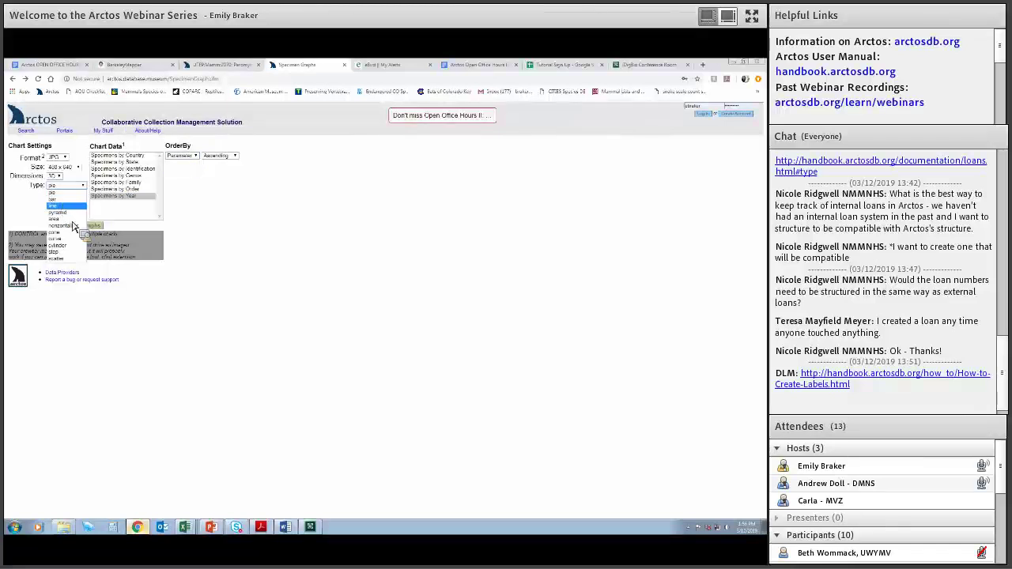
left_click(63, 199)
left_click(85, 226)
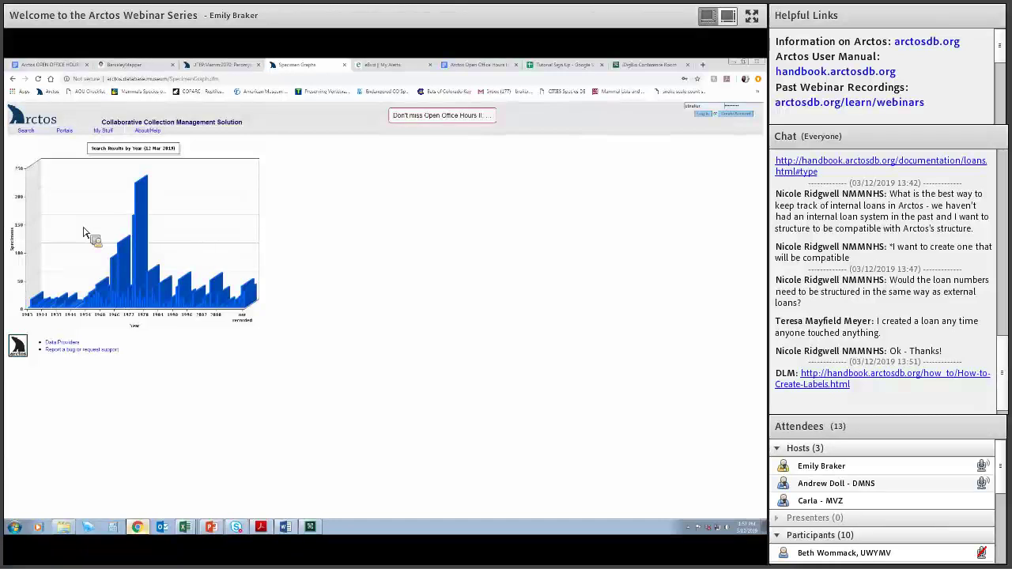
Open the specimen search form, expand the locality options, and draw a query box on the Google map over the Pacific west of the United States.
left_click(32, 137)
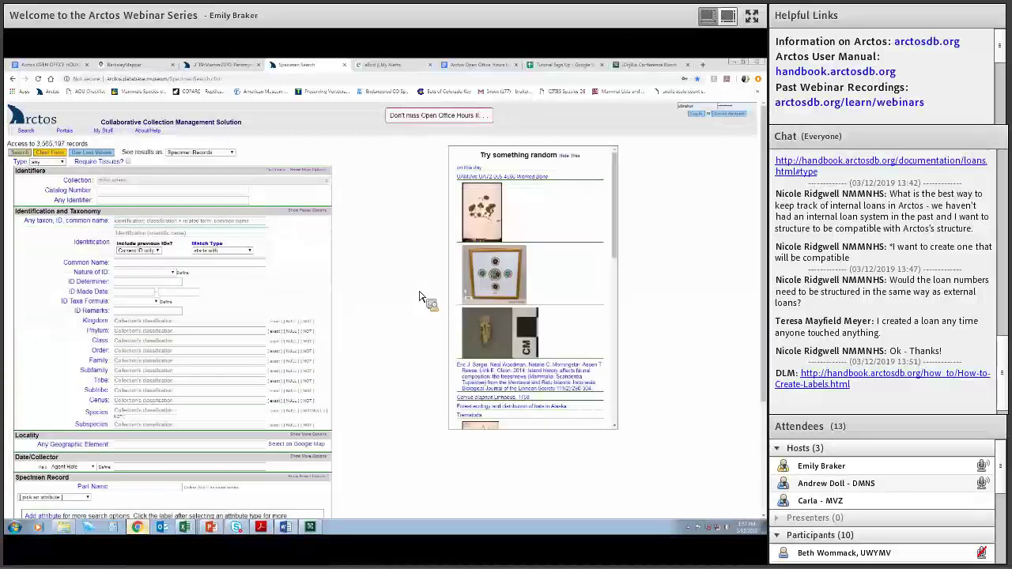
scroll(420, 294, "down", 2)
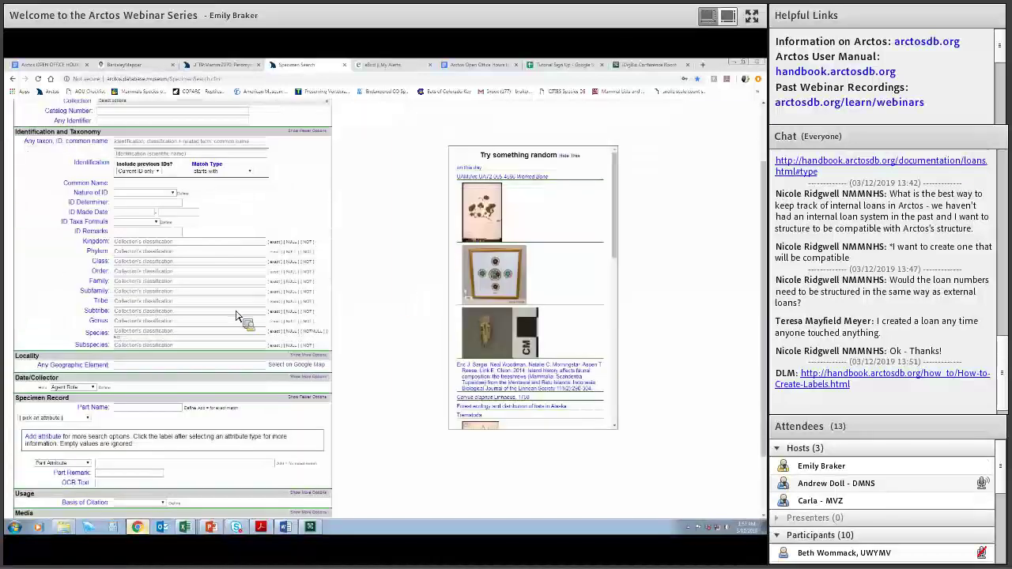
scroll(375, 445, "up", 2)
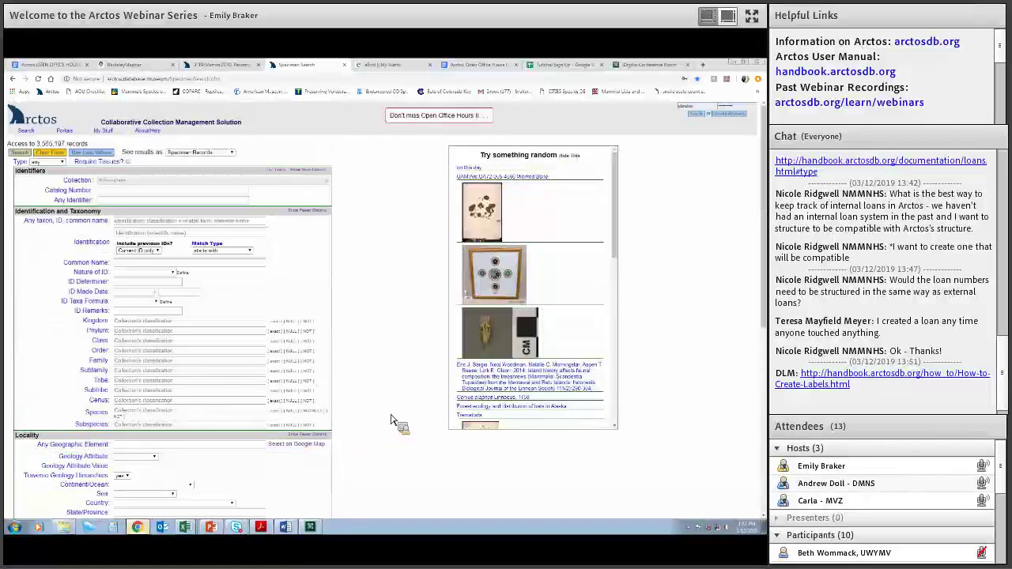
scroll(237, 182, "down", 5)
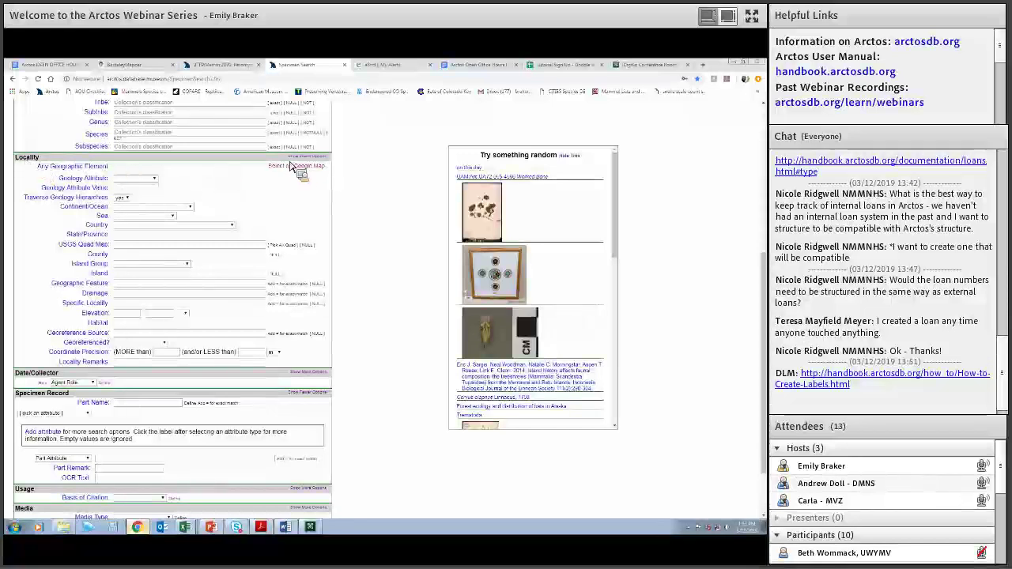
left_click(299, 167)
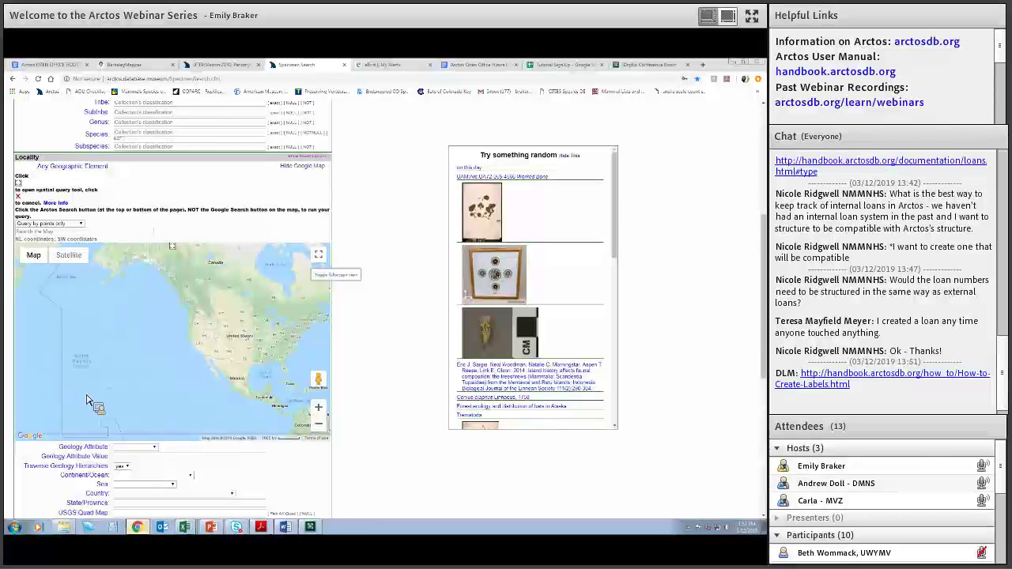
mouse_move(84, 400)
left_mouse_down()
mouse_move(169, 373)
mouse_move(223, 370)
mouse_move(265, 385)
left_mouse_up()
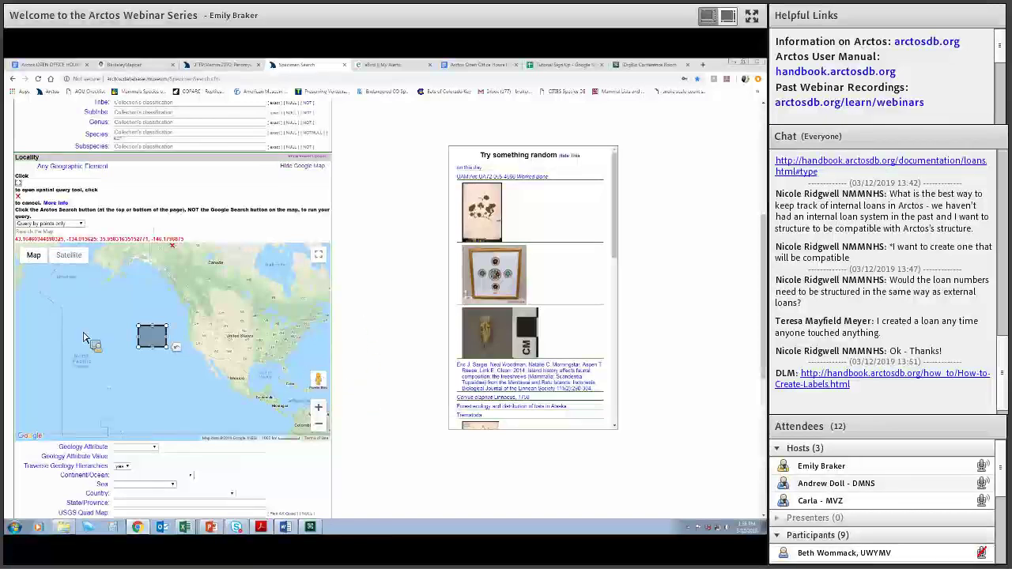
Choose nest description as the attribute to search by in the Specimen Record section.
scroll(89, 348, "down", 3)
scroll(88, 348, "down", 5)
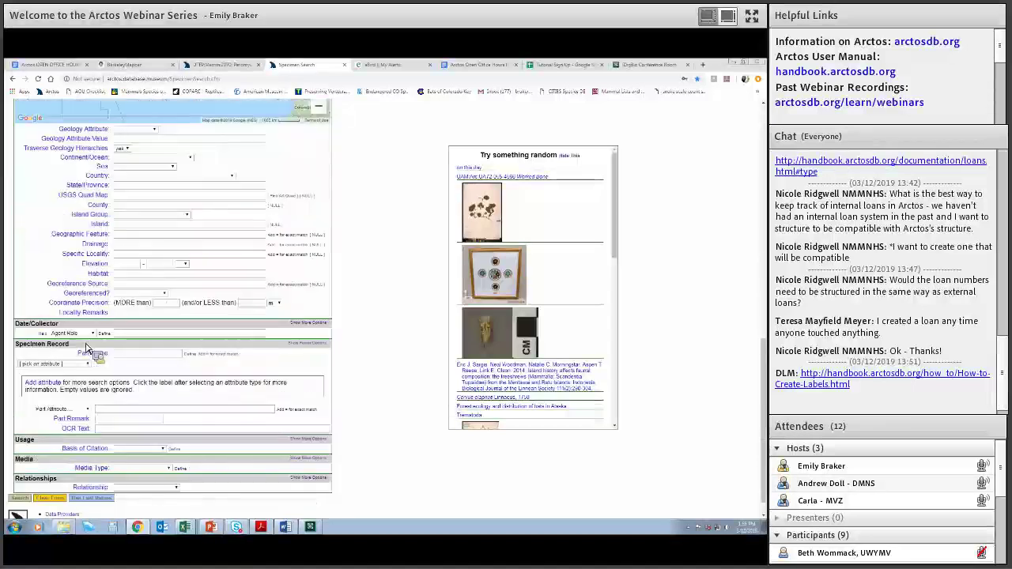
scroll(89, 348, "down", 1)
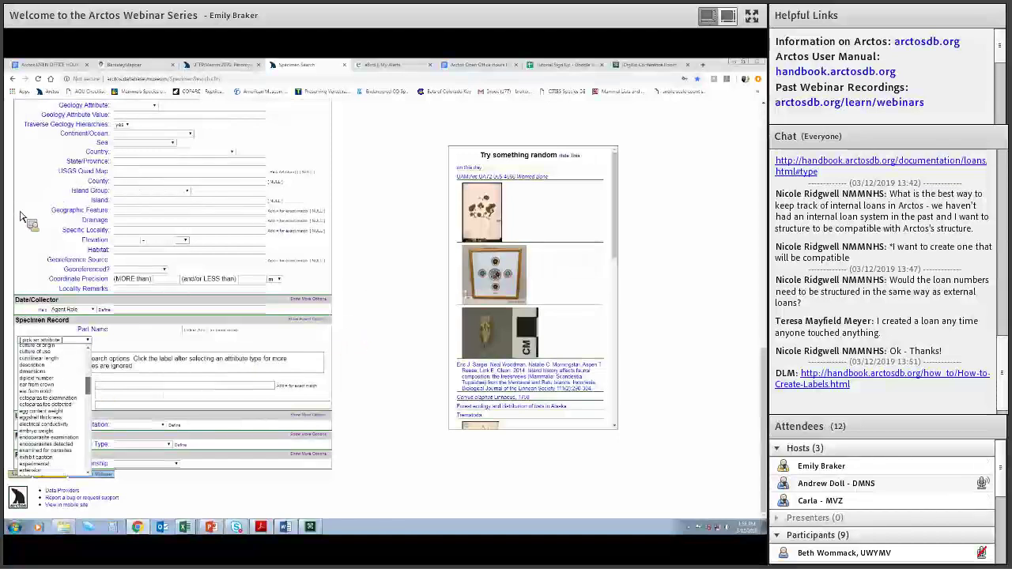
scroll(386, 307, "up", 5)
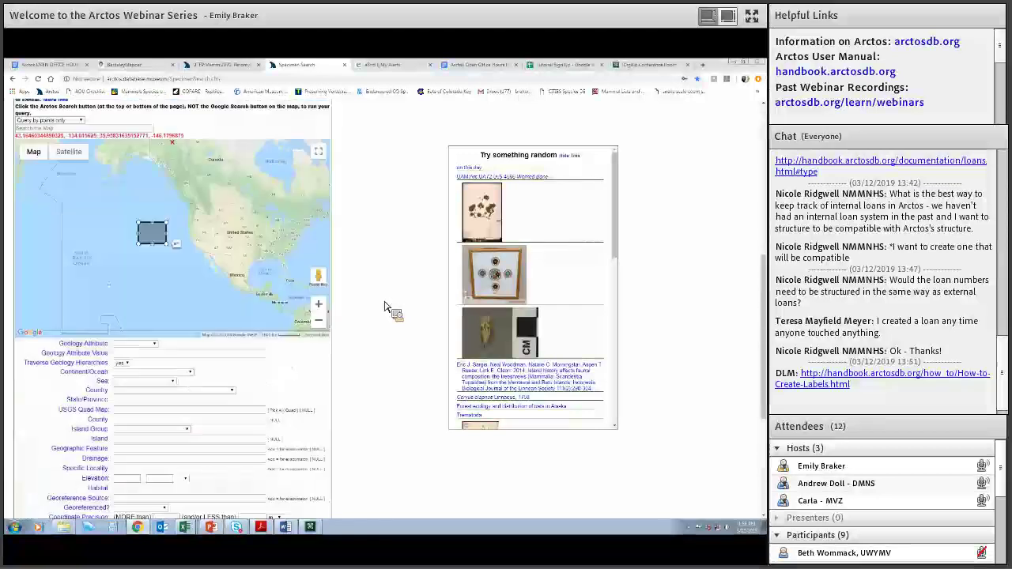
scroll(82, 348, "up", 1)
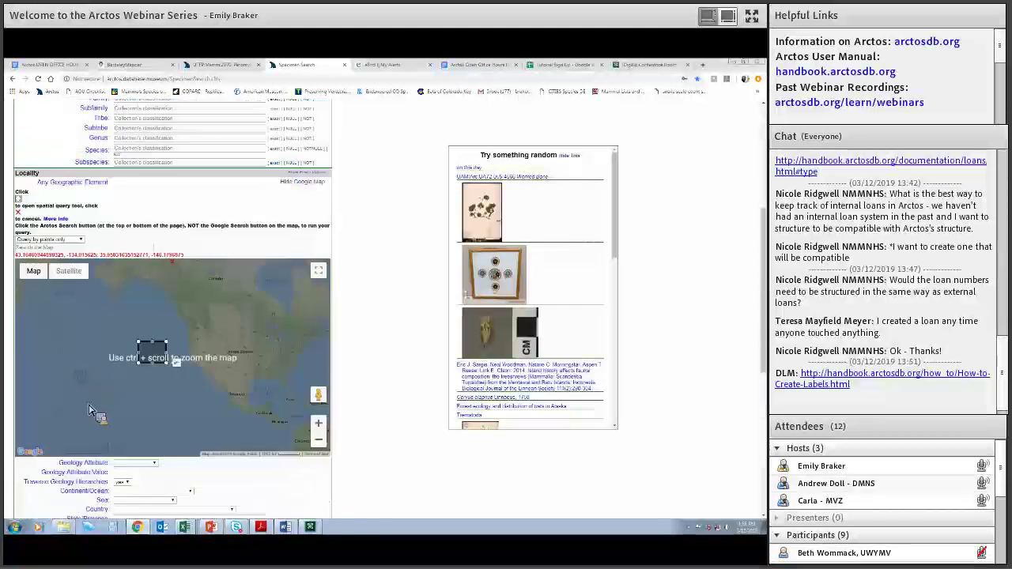
scroll(89, 433, "down", 5)
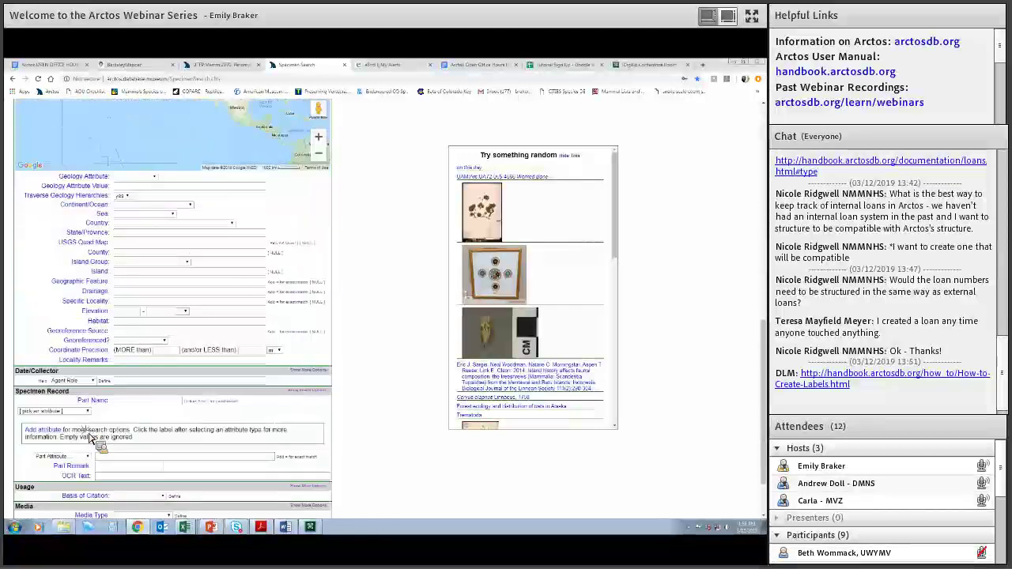
scroll(89, 433, "down", 10)
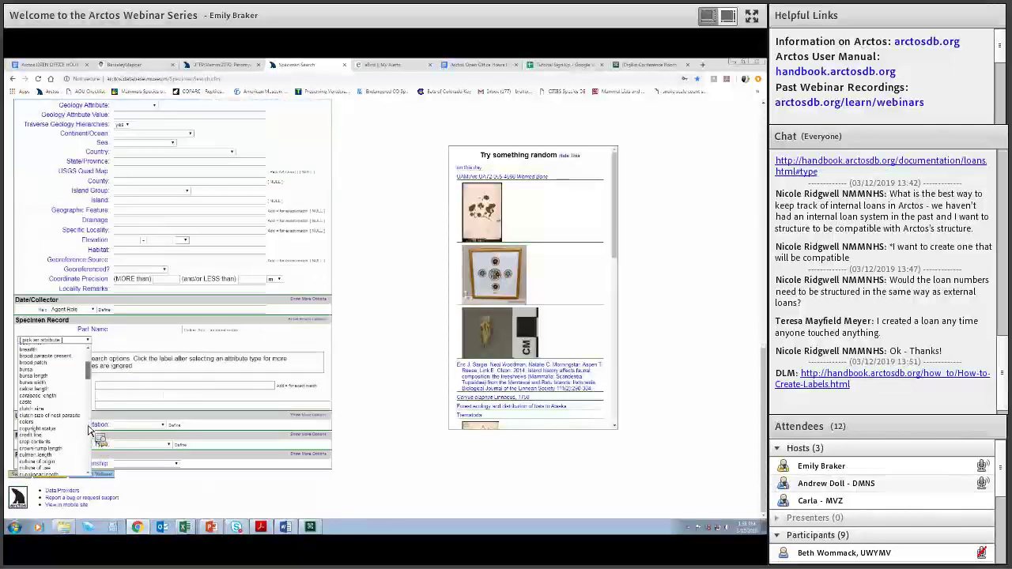
scroll(87, 428, "down", 5)
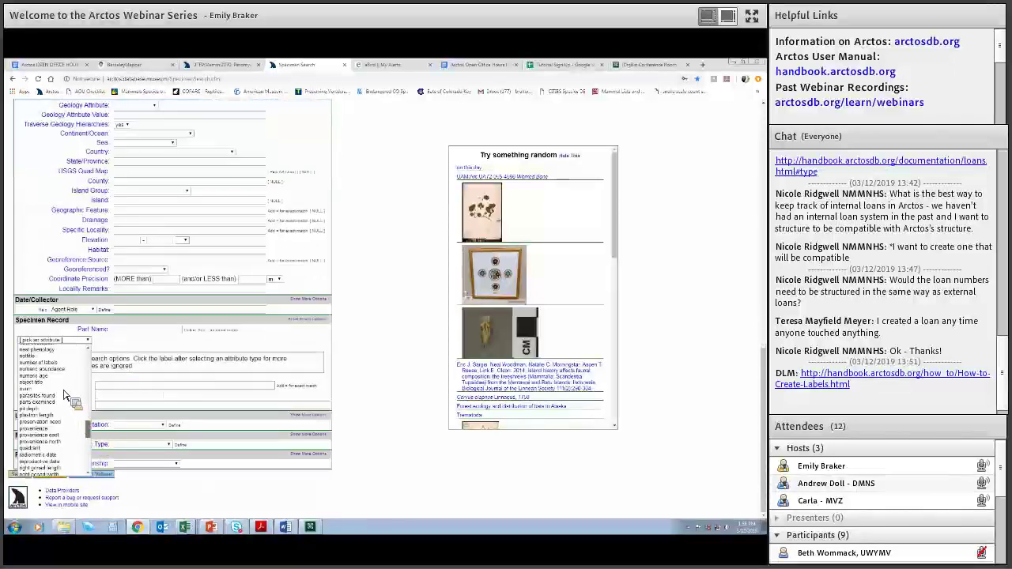
scroll(123, 352, "up", 3)
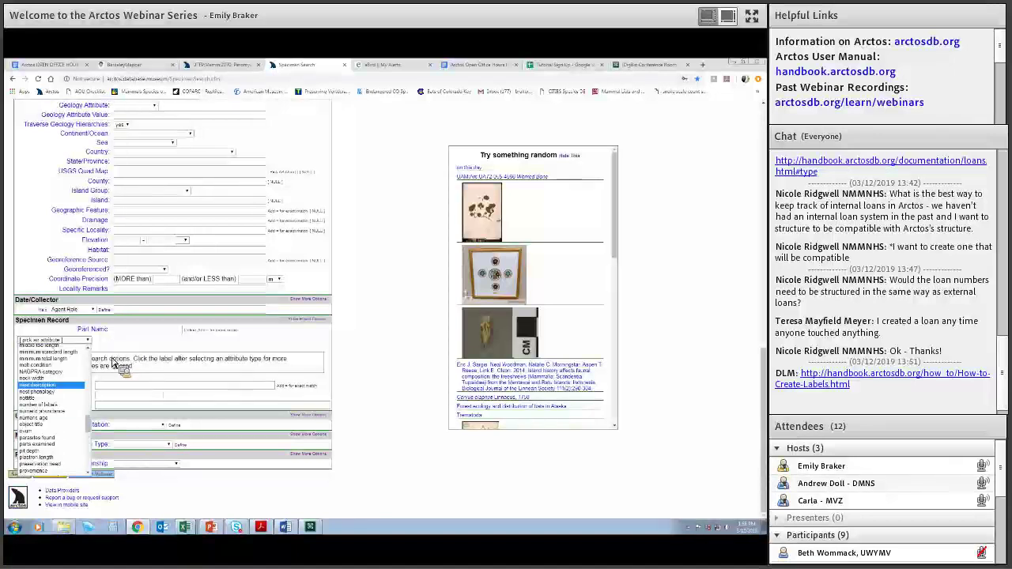
left_click(115, 385)
Enter % as the nest description value and run the specimen search.
left_click(158, 341)
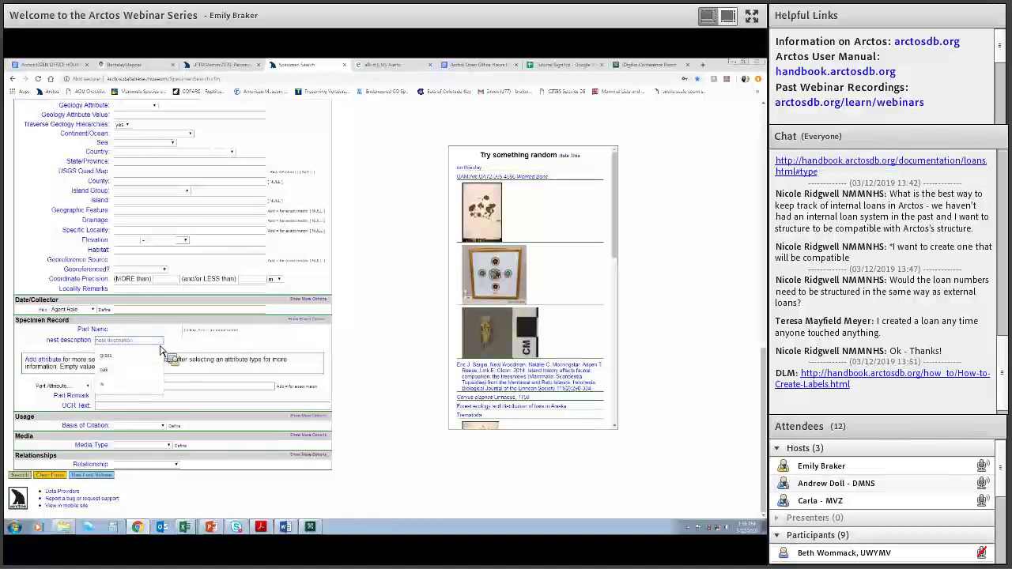
left_click(182, 349)
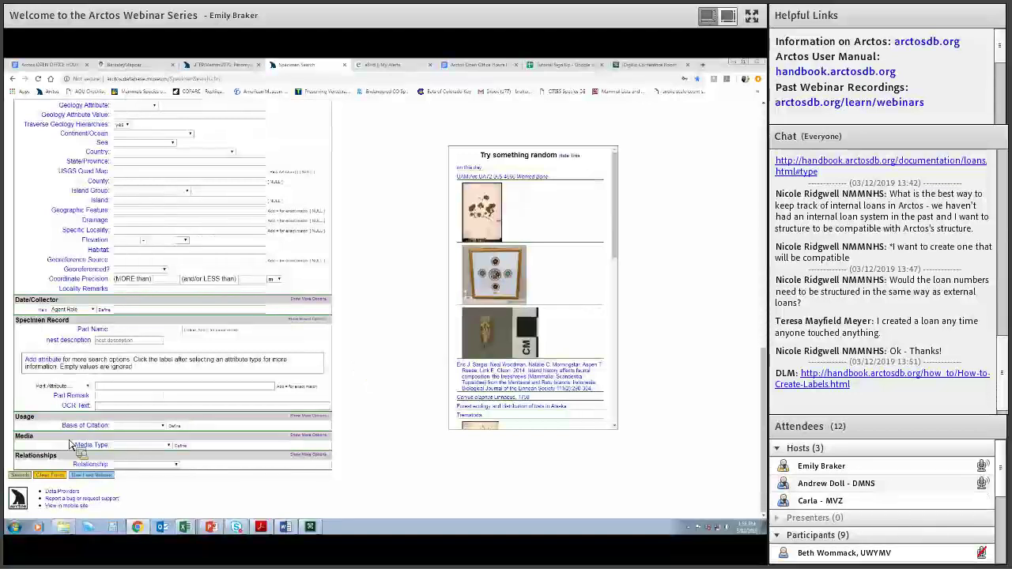
type("fs")
left_click(19, 478)
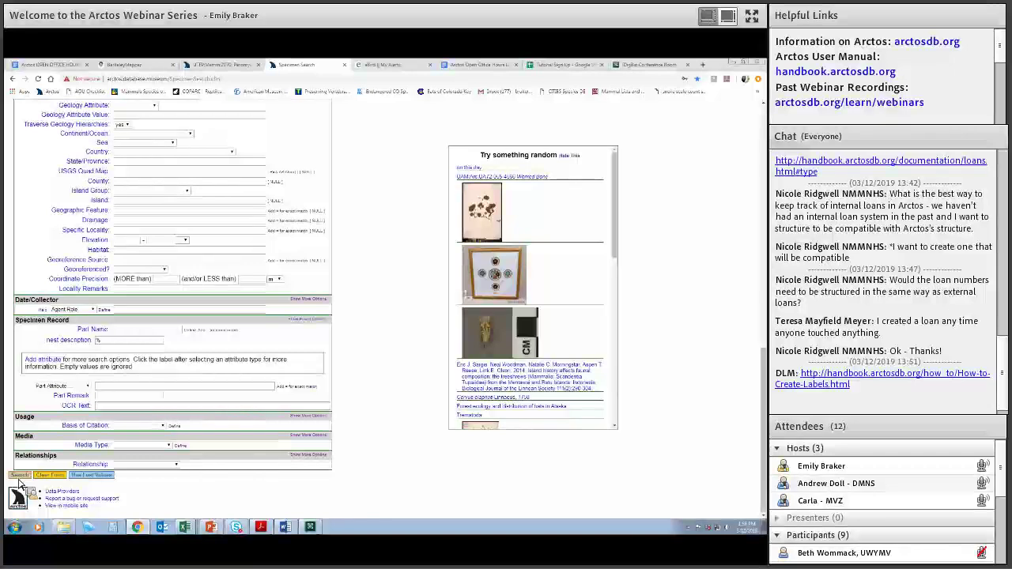
left_click(19, 478)
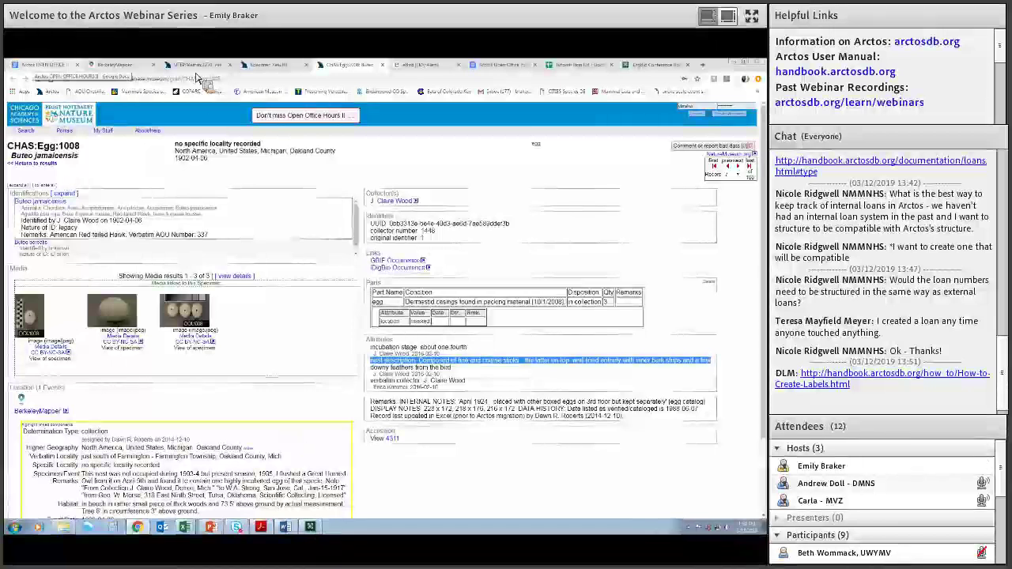
Switch to the Google Docs document Arctos Open Office Hours II: Bells & Whistles.
key("ctrl+7")
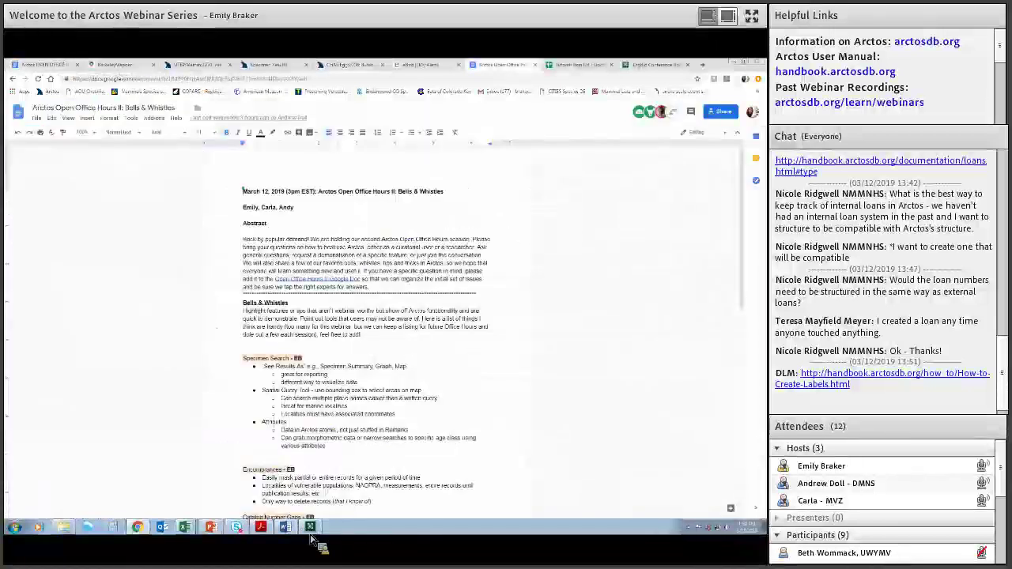